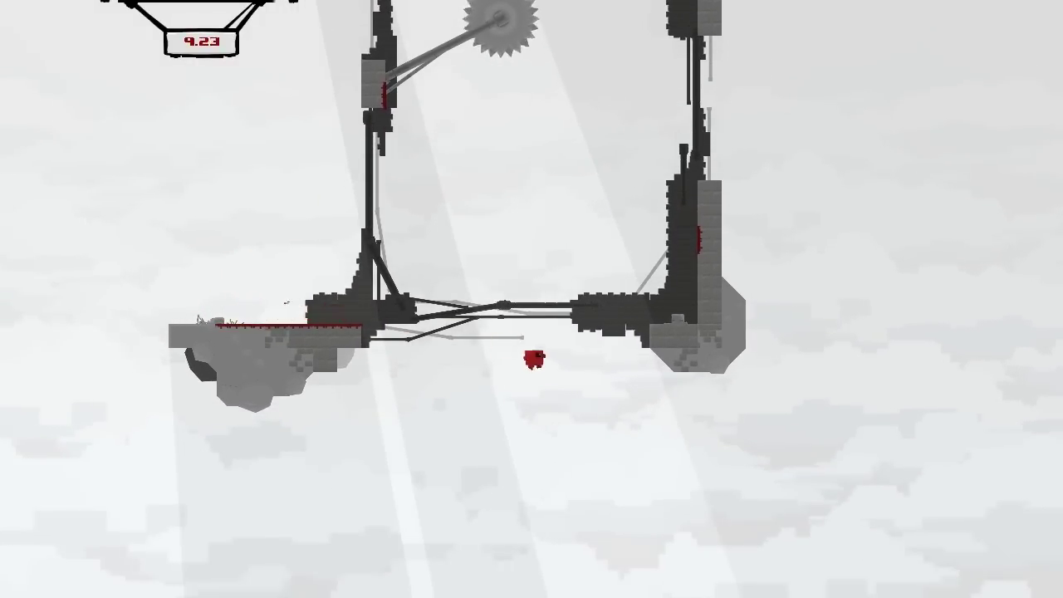
Step: Cross the bridge, wall-jump onto the right pillar's ledge, then drop to the left island
key("Right")
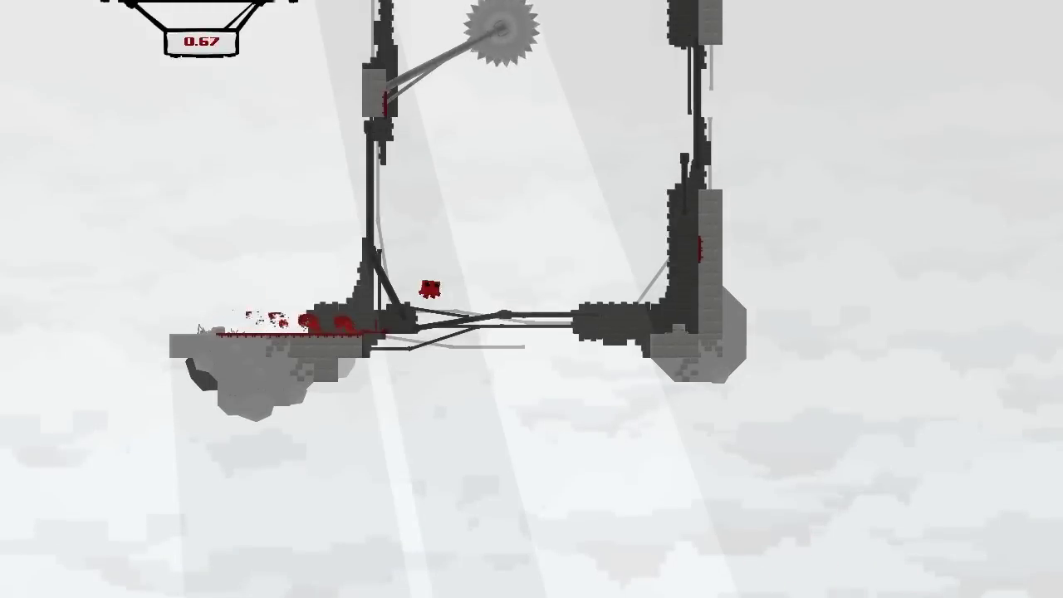
key("space")
key("space")
key("space")
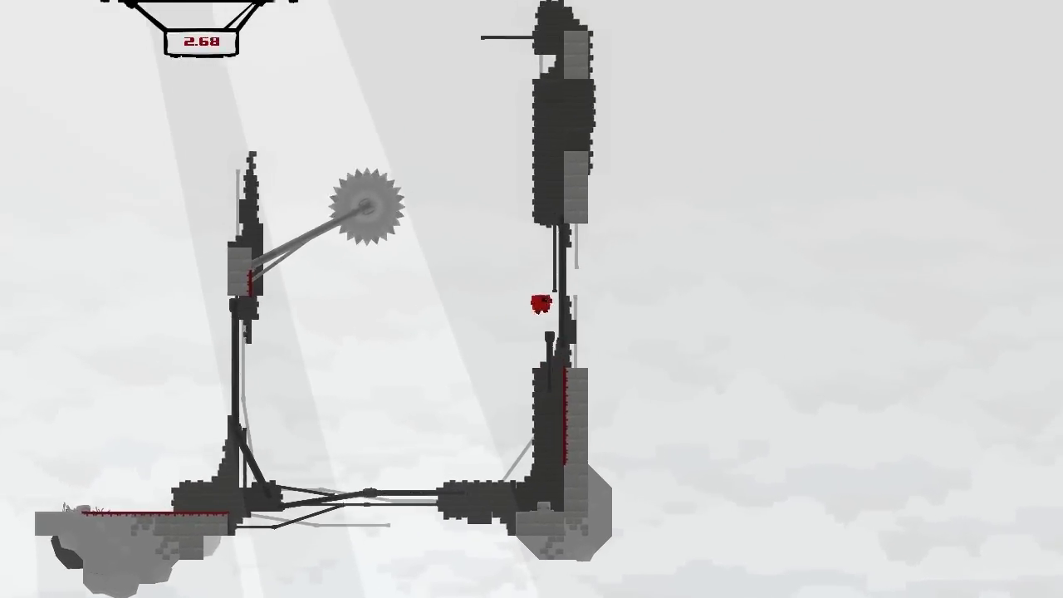
key("Right")
key("space")
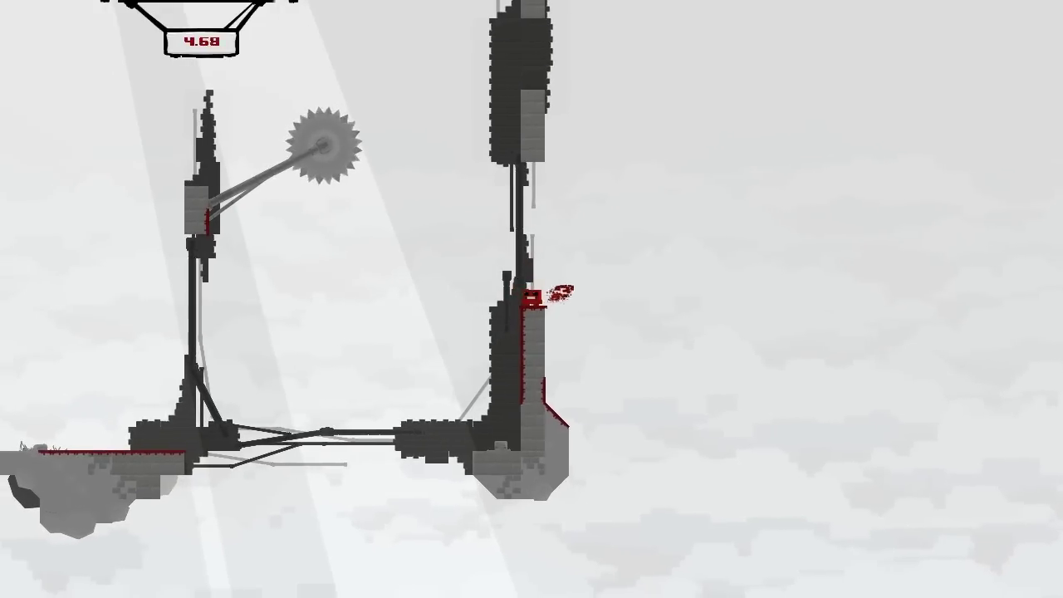
key("space")
key("Left")
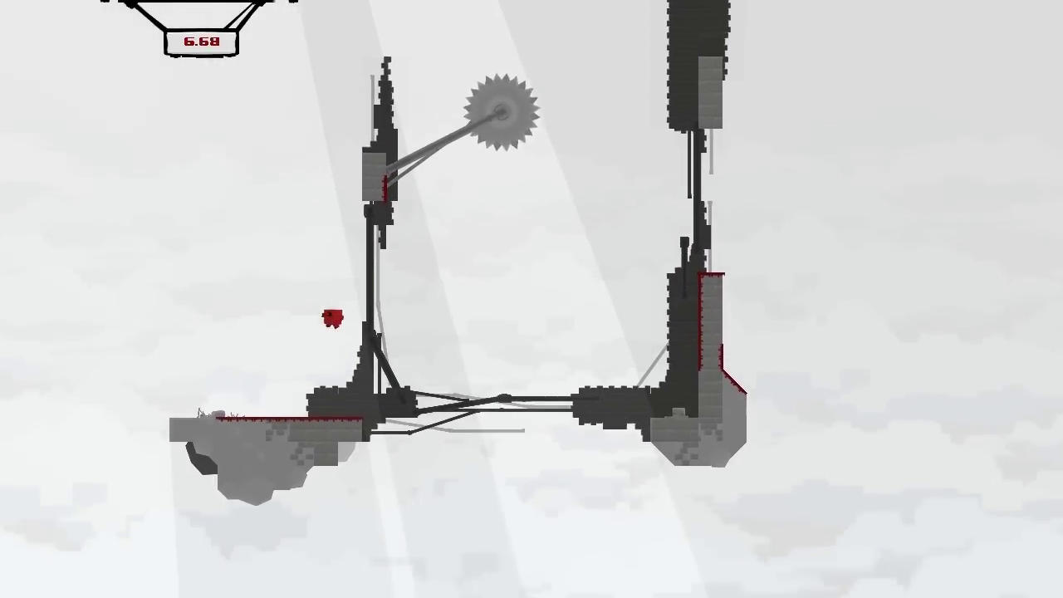
key("Left")
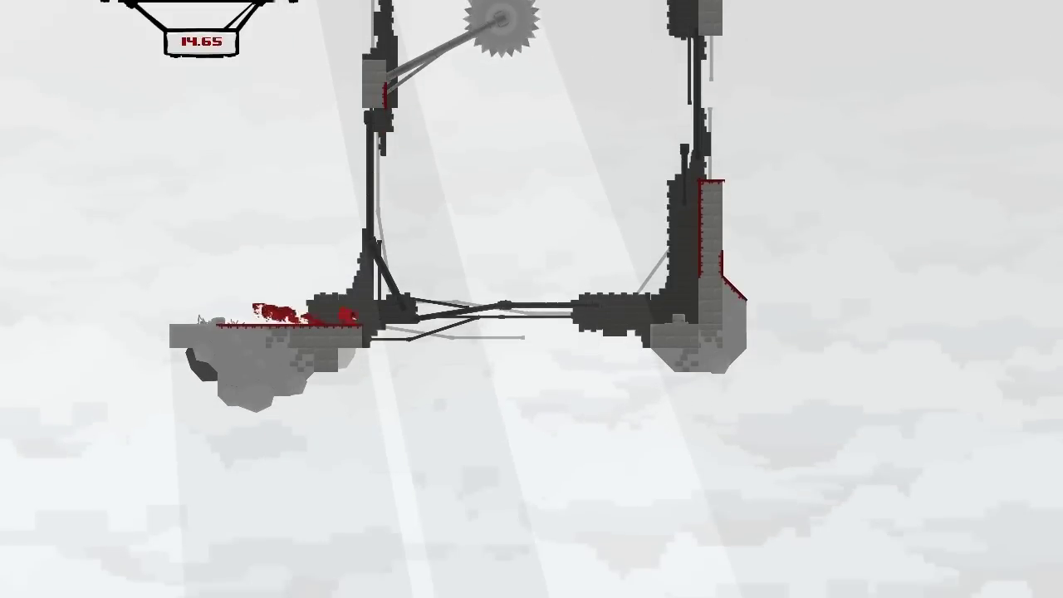
Step: Fall back to the left island, then jump out and cling to the right pillar
key("space")
key("Right")
key("Left")
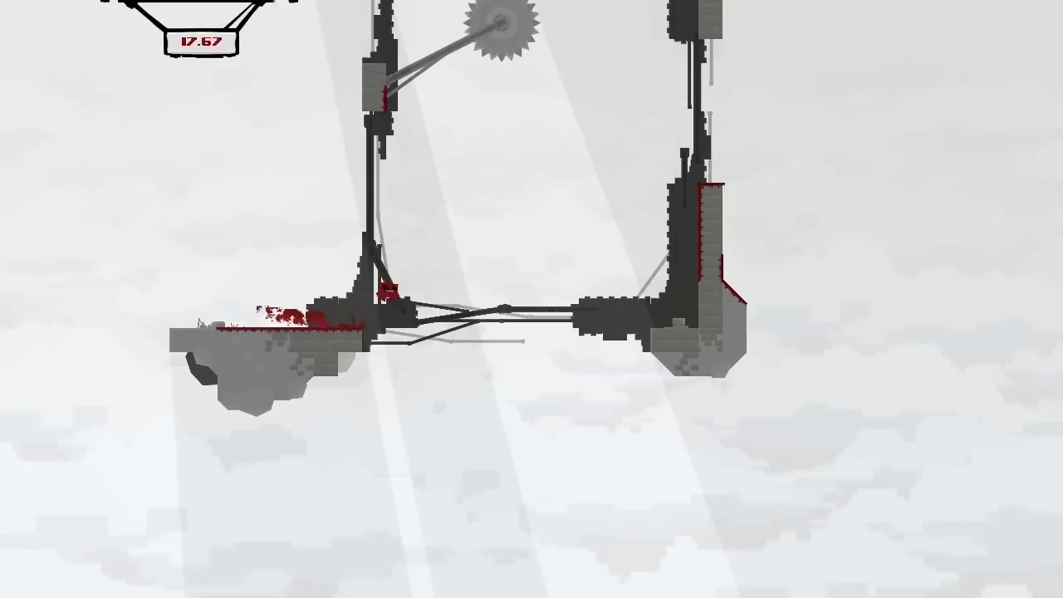
key("space")
key("Right")
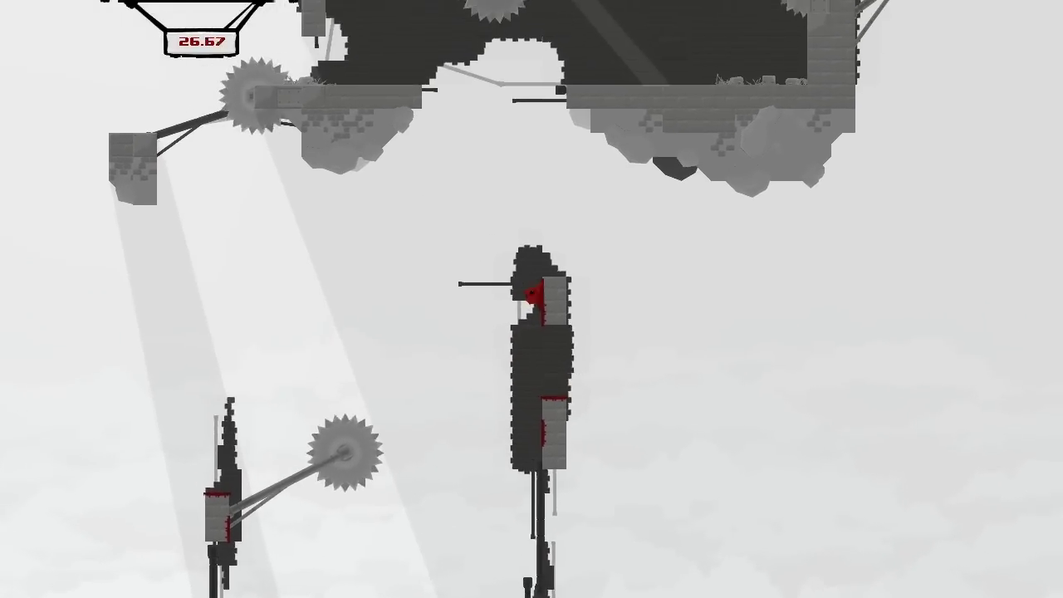
Step: Wall-jump past the saws to the small platform, then push into the saw-filled building
key("space")
key("Left")
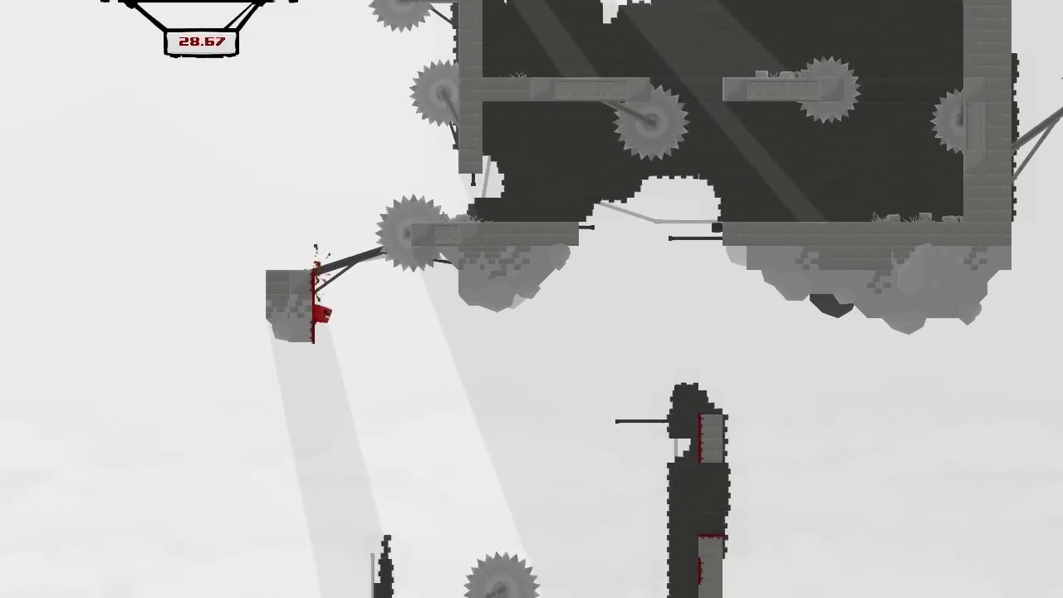
key("space")
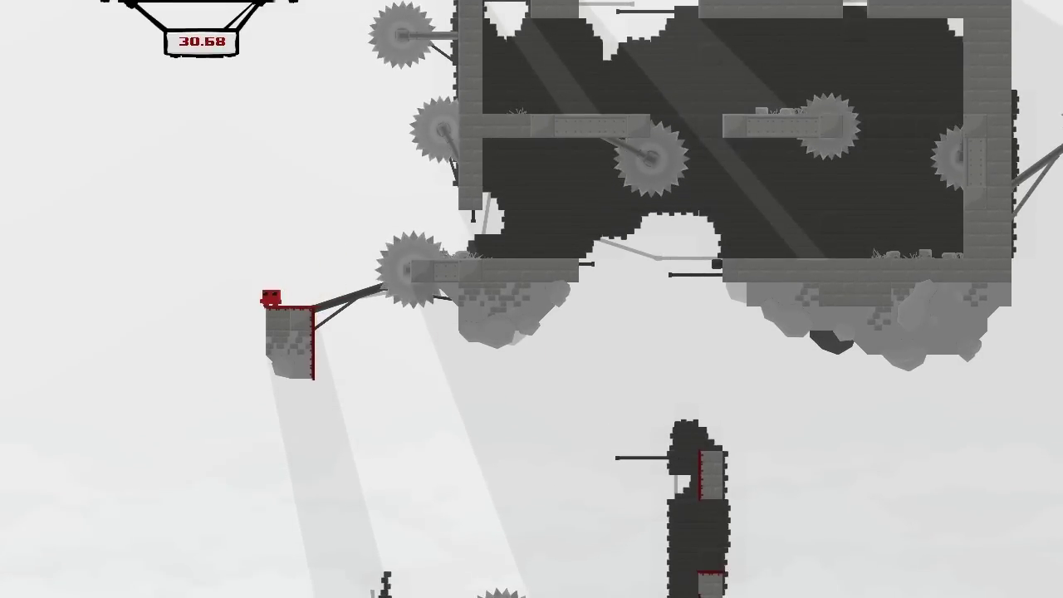
key("space")
key("Right")
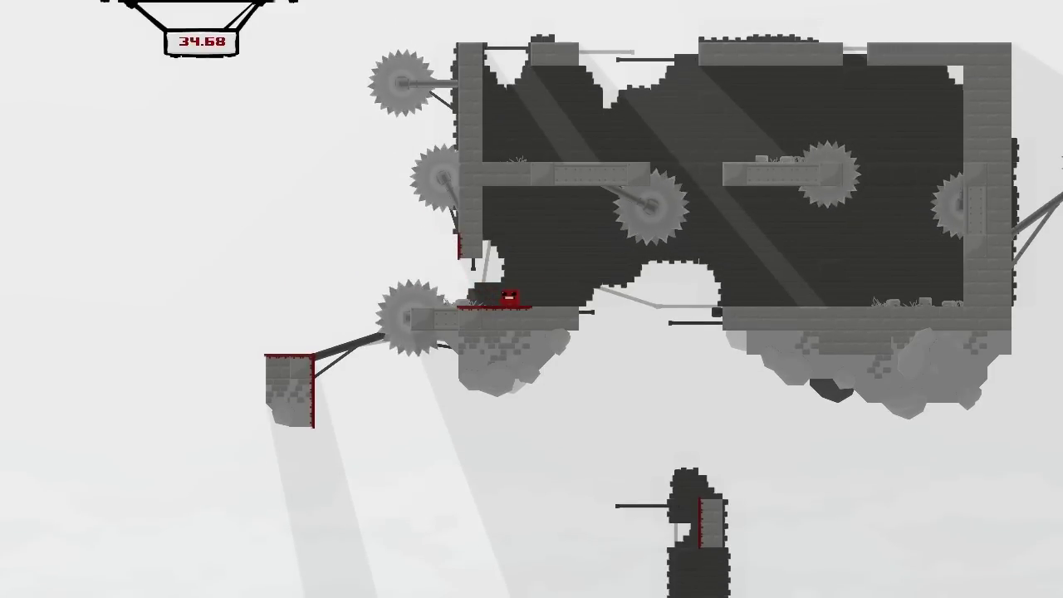
key("Right")
key("space")
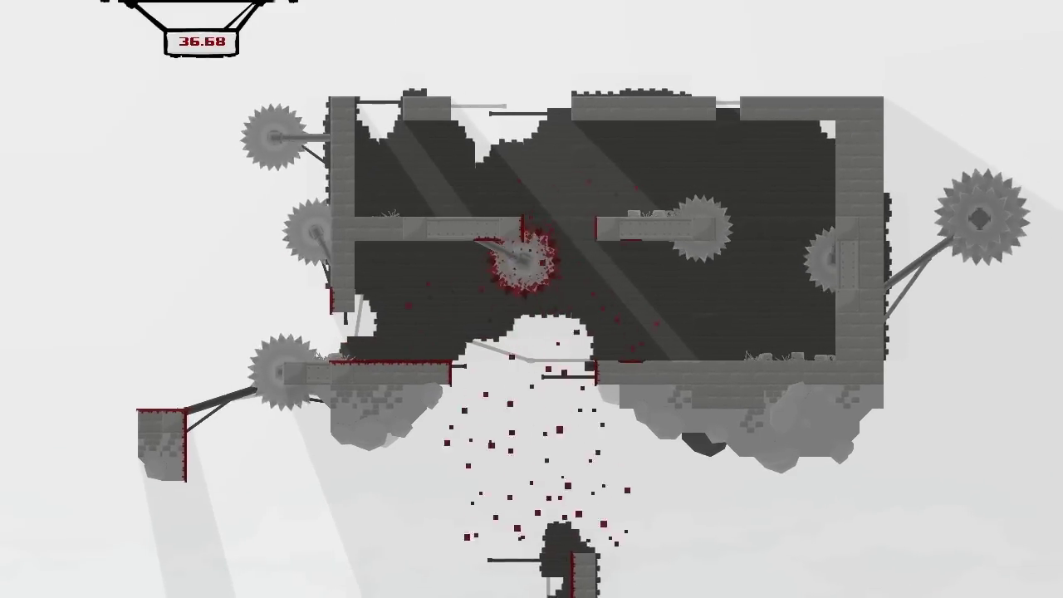
Step: On a new run, reach the right pillar and wall-jump up over the saw
key("Right")
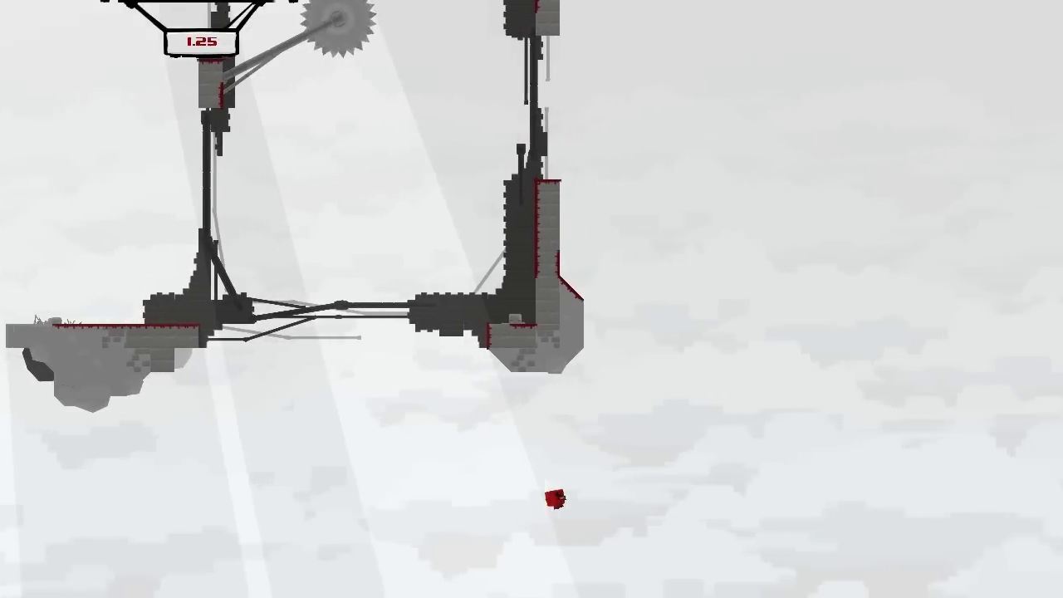
key("Right")
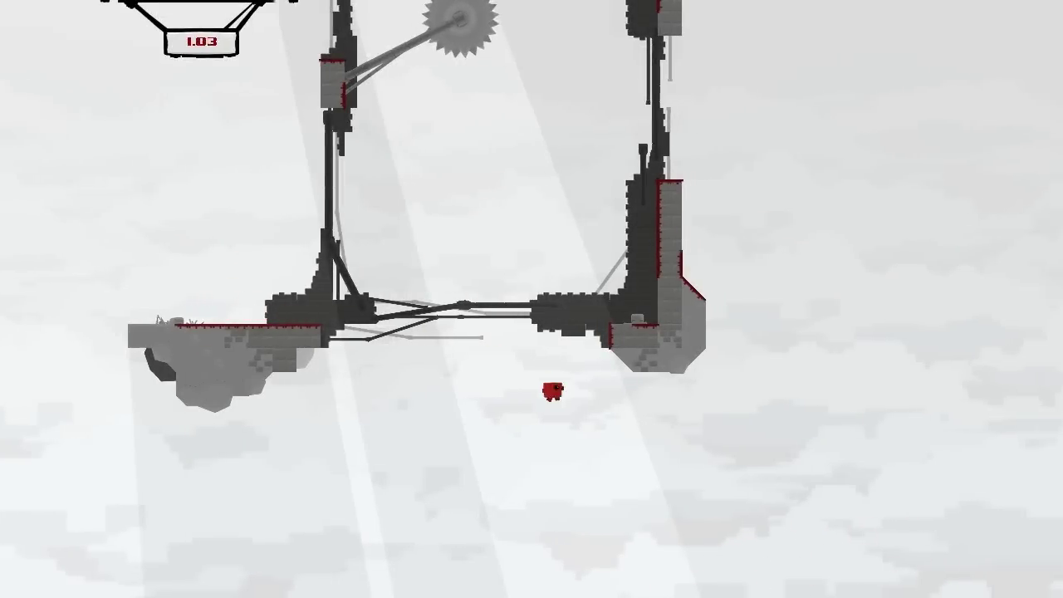
key("Right")
key("space")
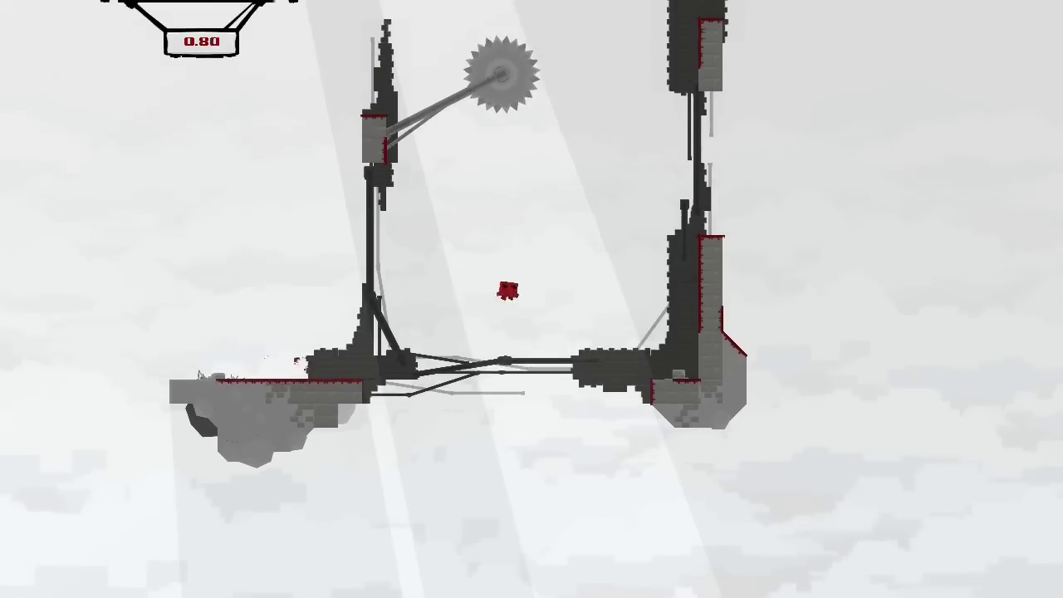
key("space")
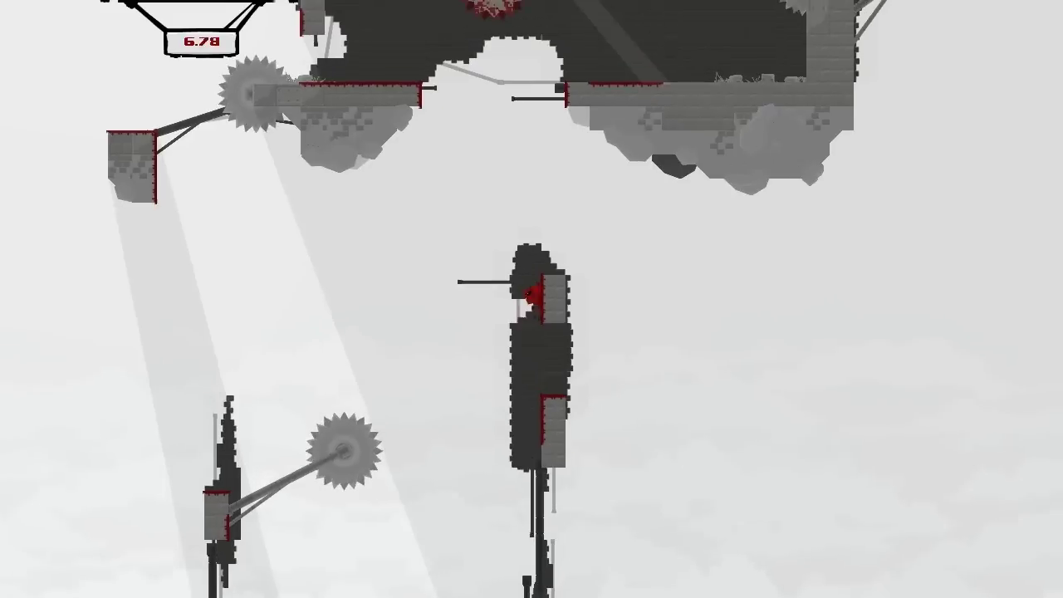
key("space")
key("Right")
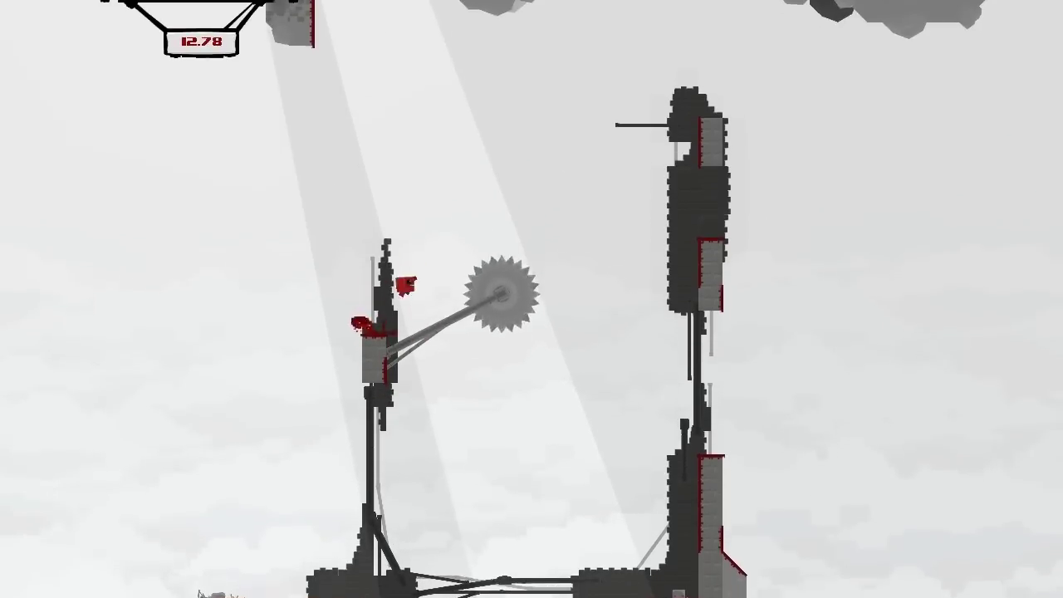
Step: Fly up past the right pillar's top, then drop to the lower left platform
key("space")
key("Right")
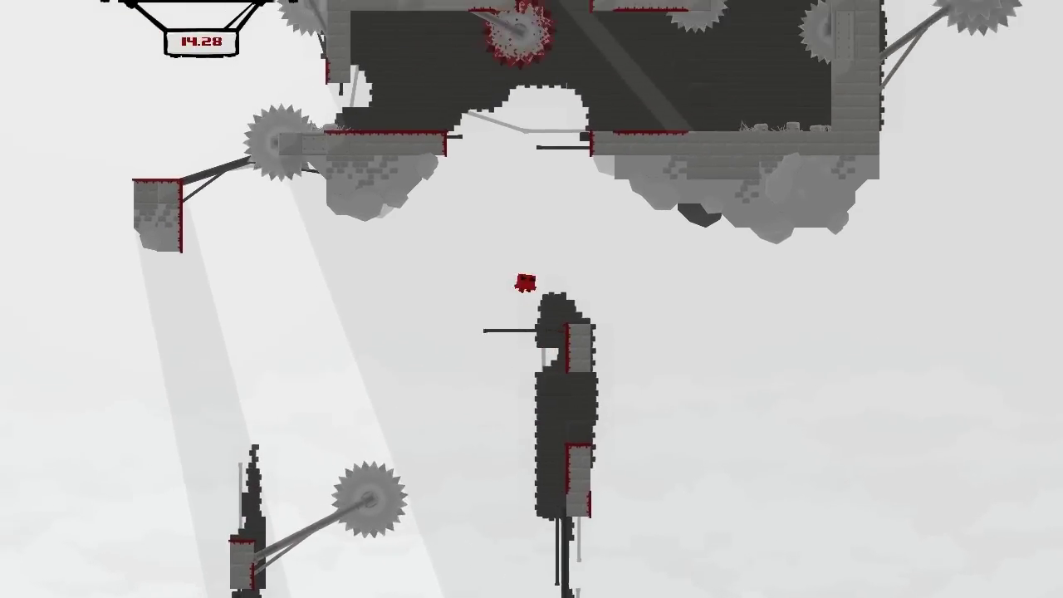
key("Right")
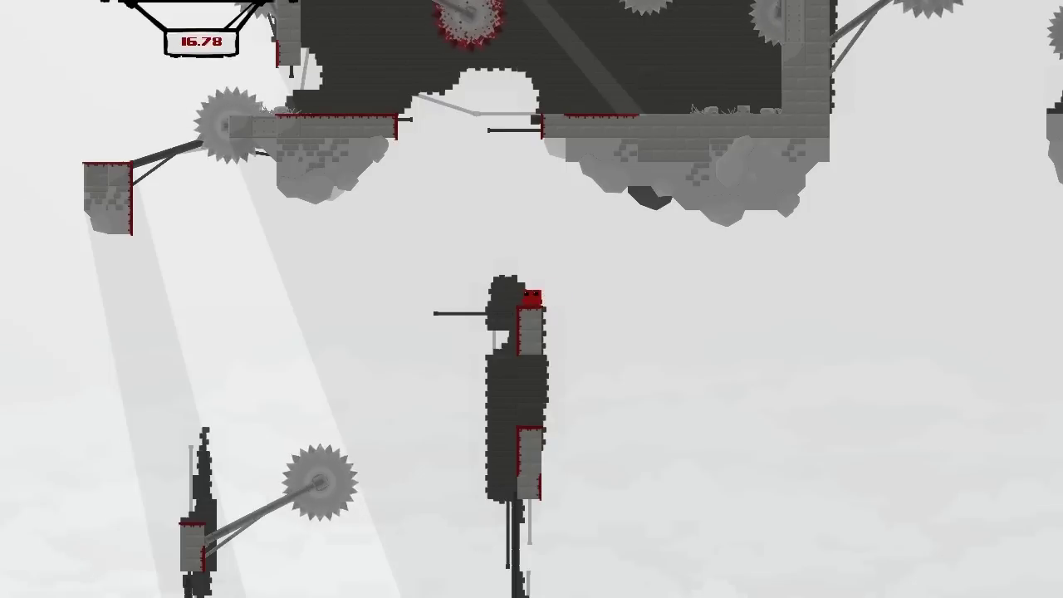
key("space")
key("Left")
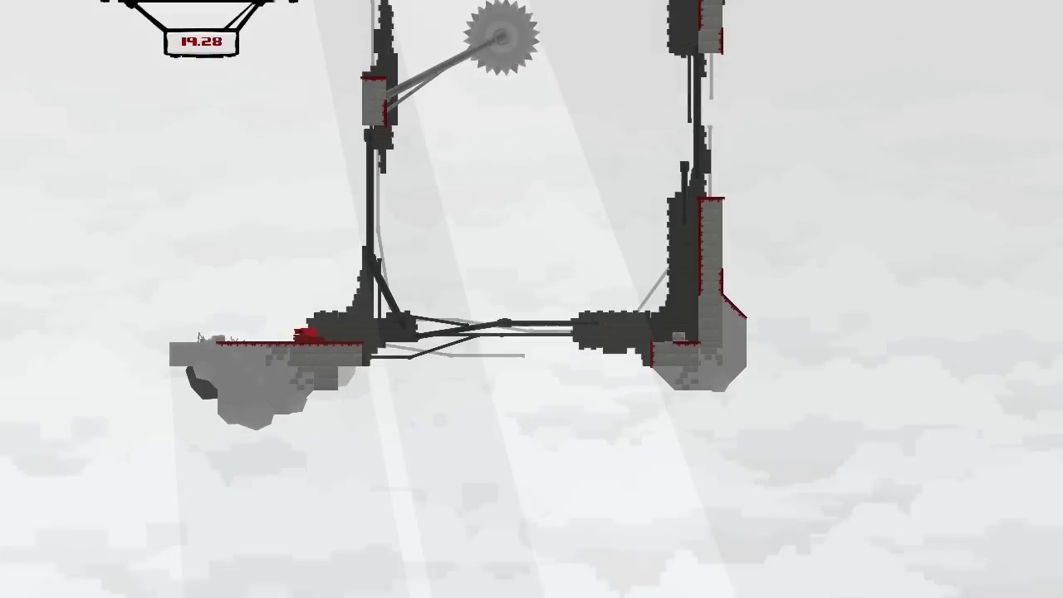
Step: Retry the right pillar climb toward the saw, falling back to the lower left platform
key("Right")
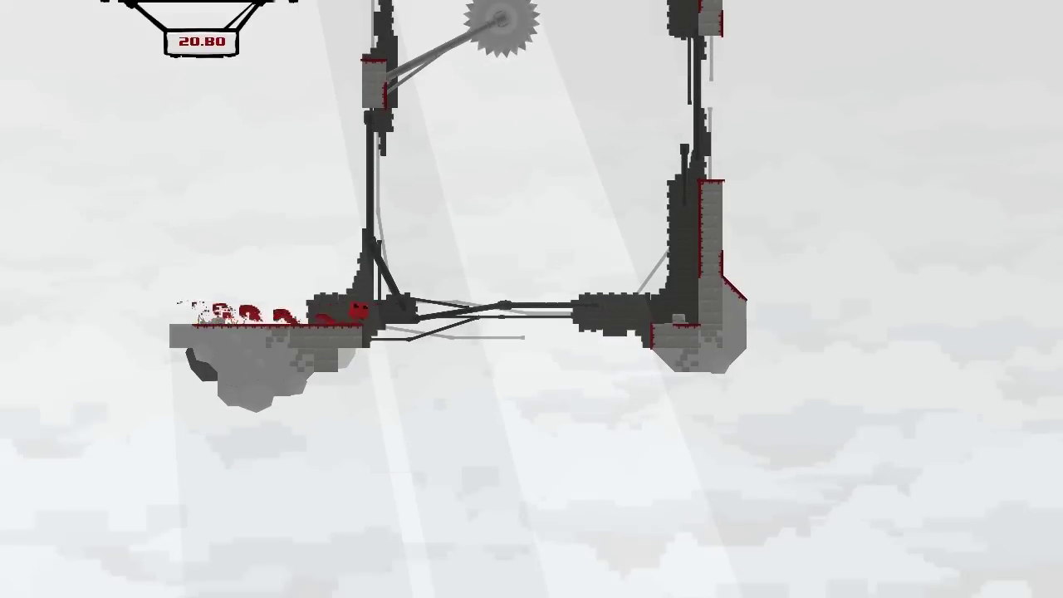
key("space")
key("Right")
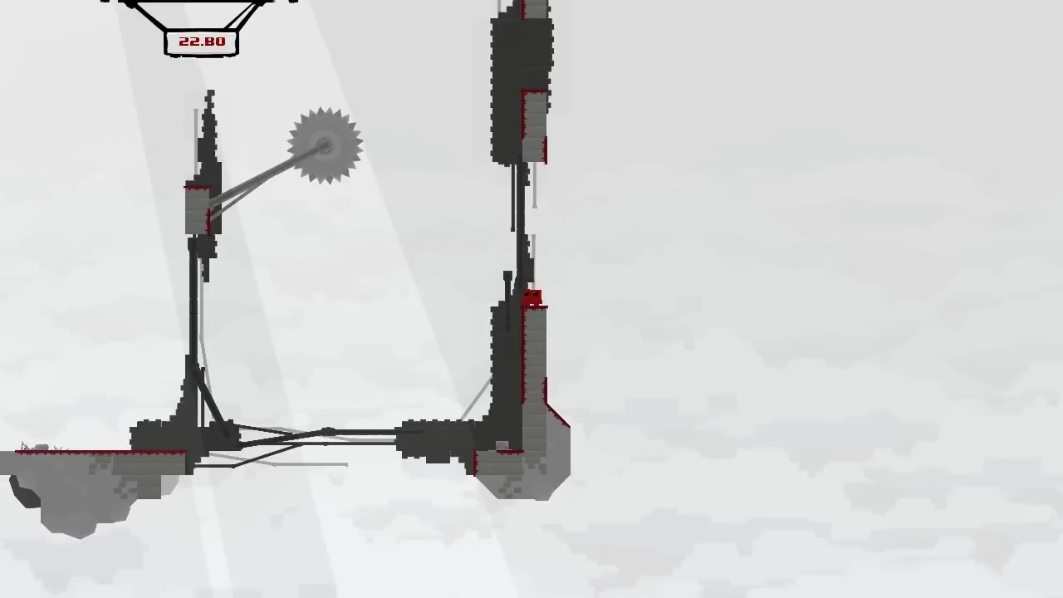
key("space")
key("Left")
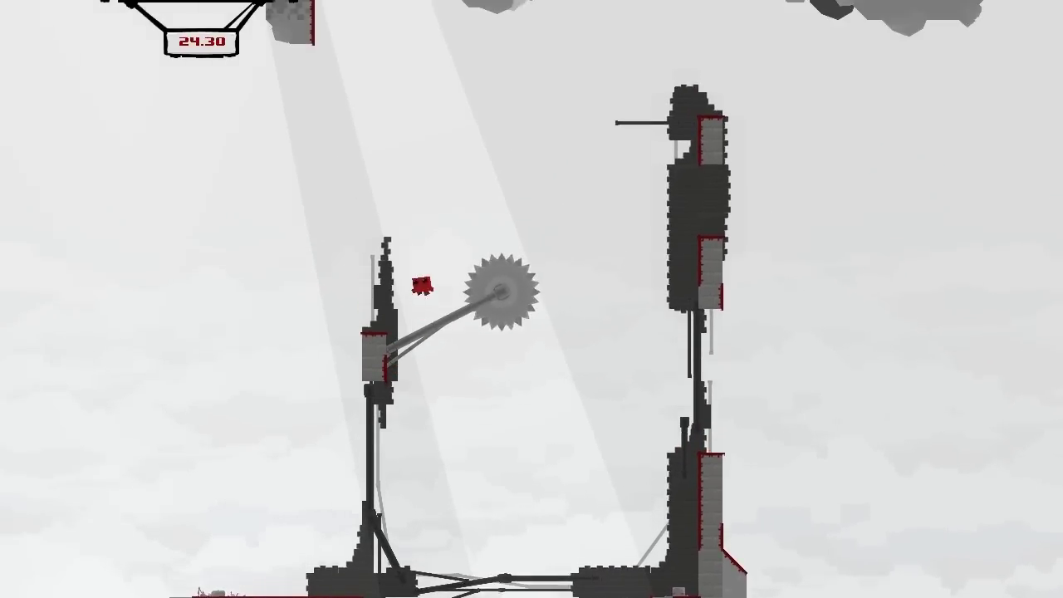
key("Left")
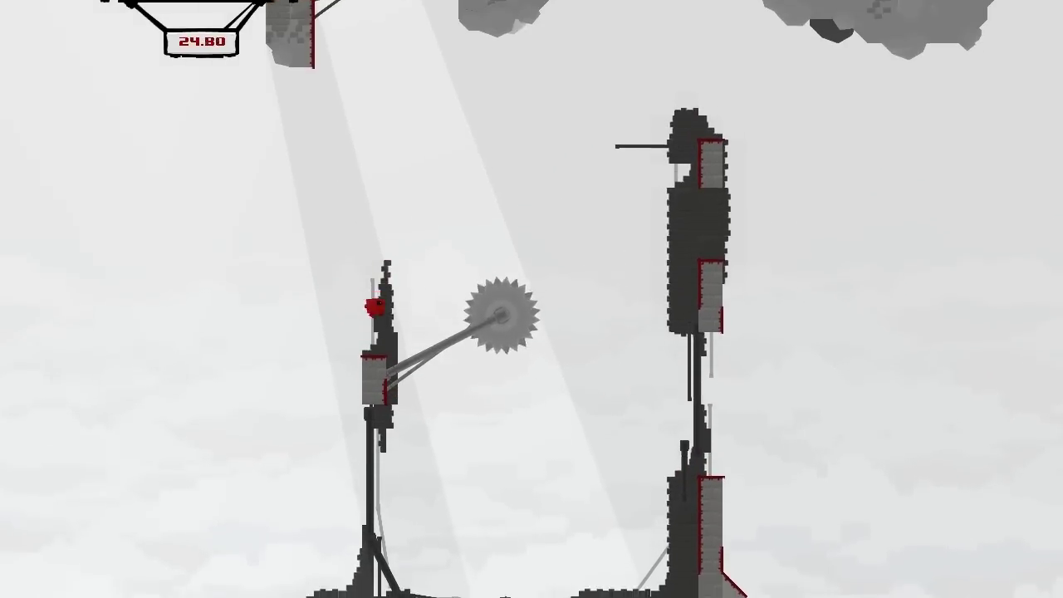
key("Right")
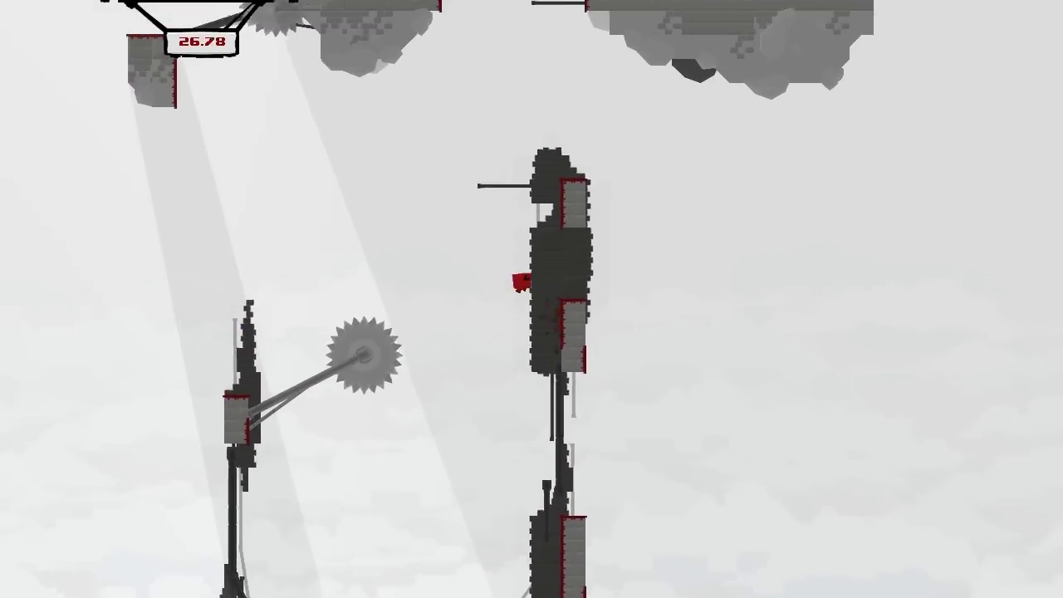
key("space")
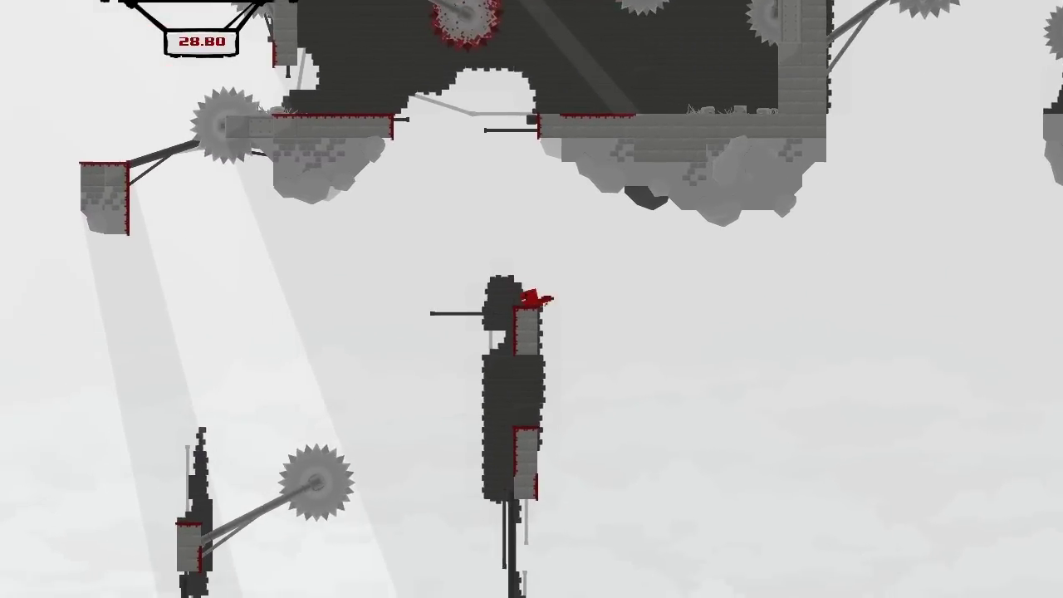
key("space")
key("Left")
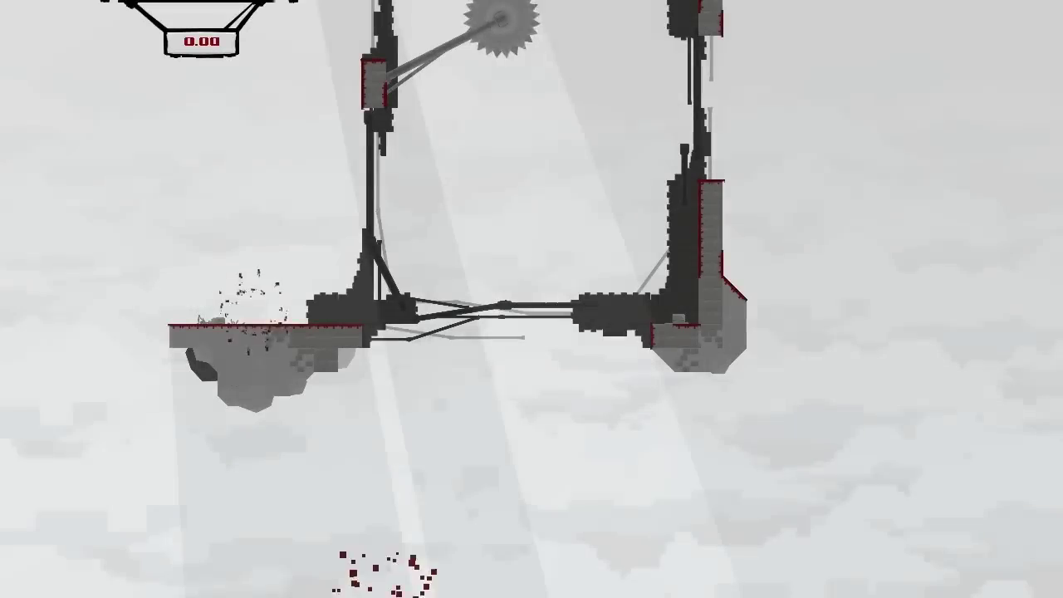
Step: Start another run and wall-jump back and forth up between the two pillars
key("Right")
key("space")
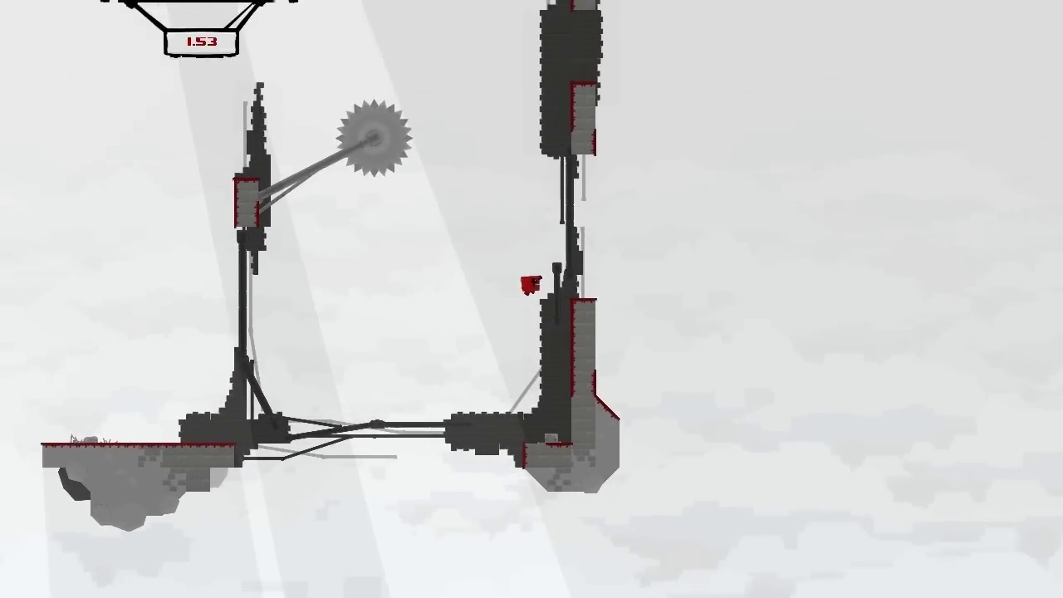
key("space")
key("Left")
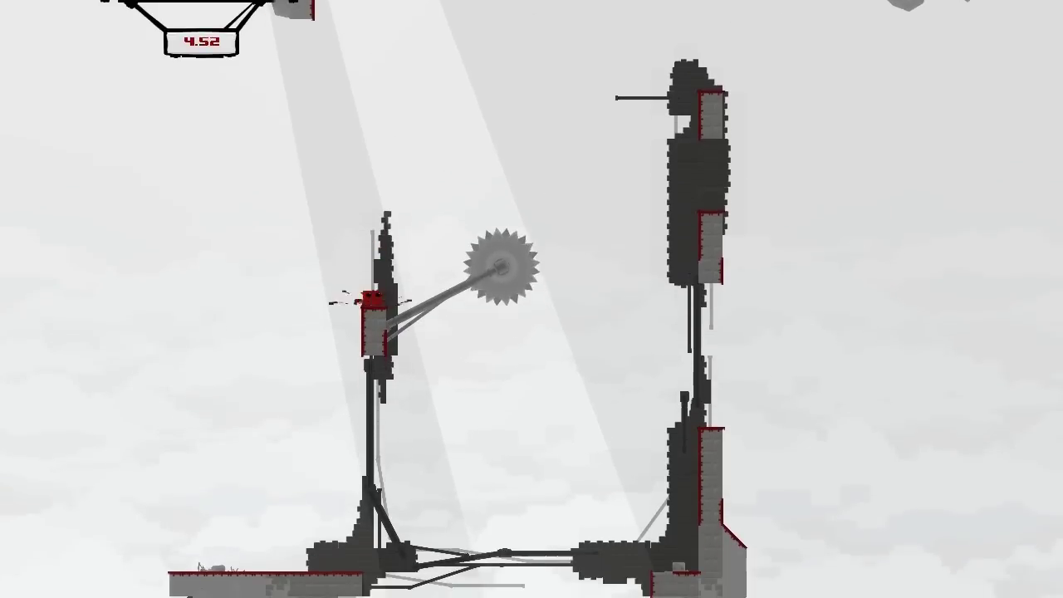
key("space")
key("Right")
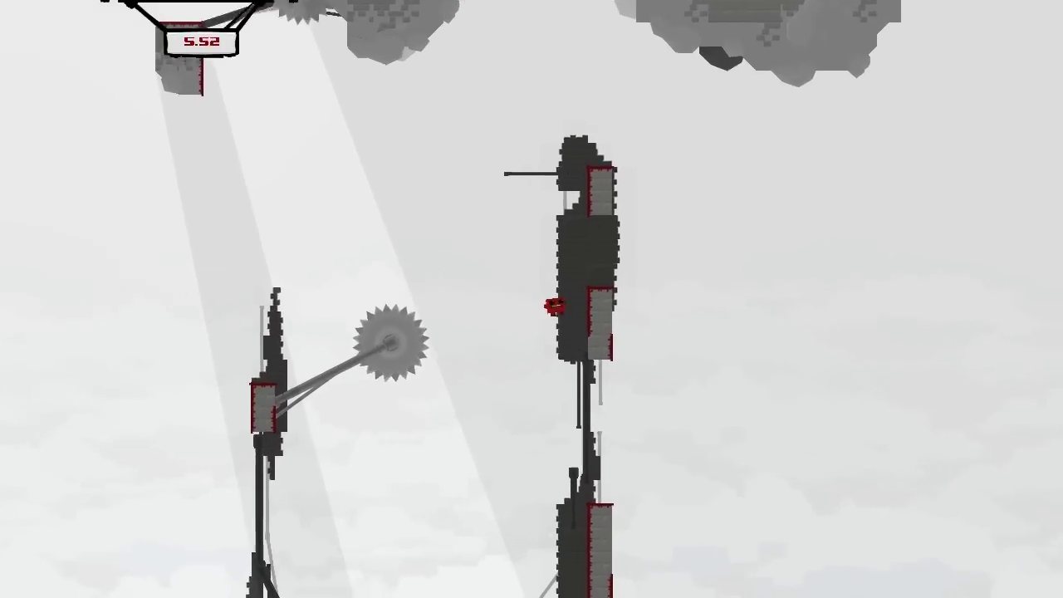
key("space")
Step: Land on the small ledge, jump onto the saw-side platform and try passing the saw
key("Left")
key("space")
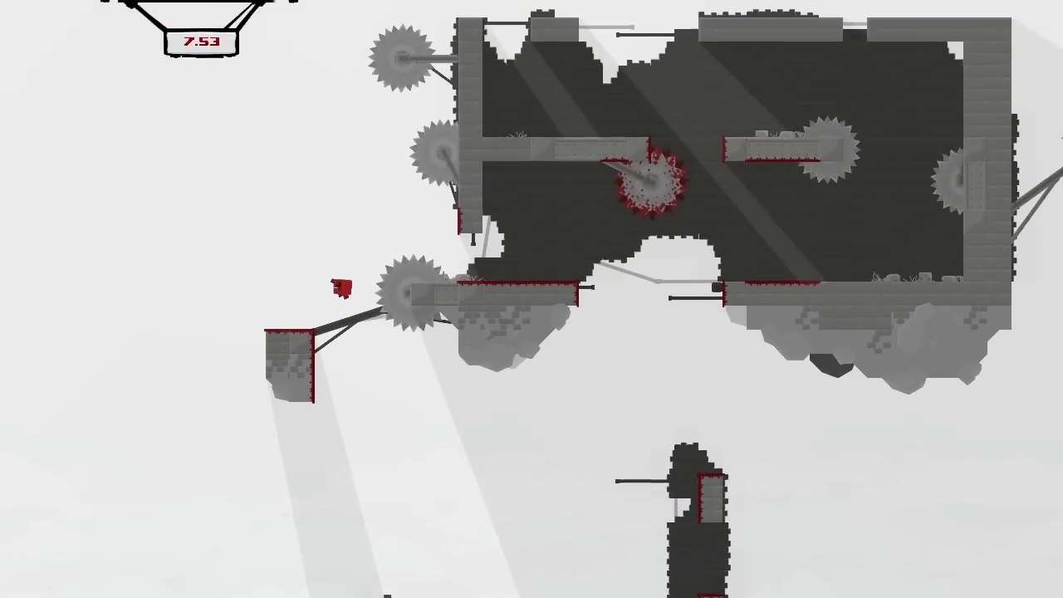
key("space")
key("Right")
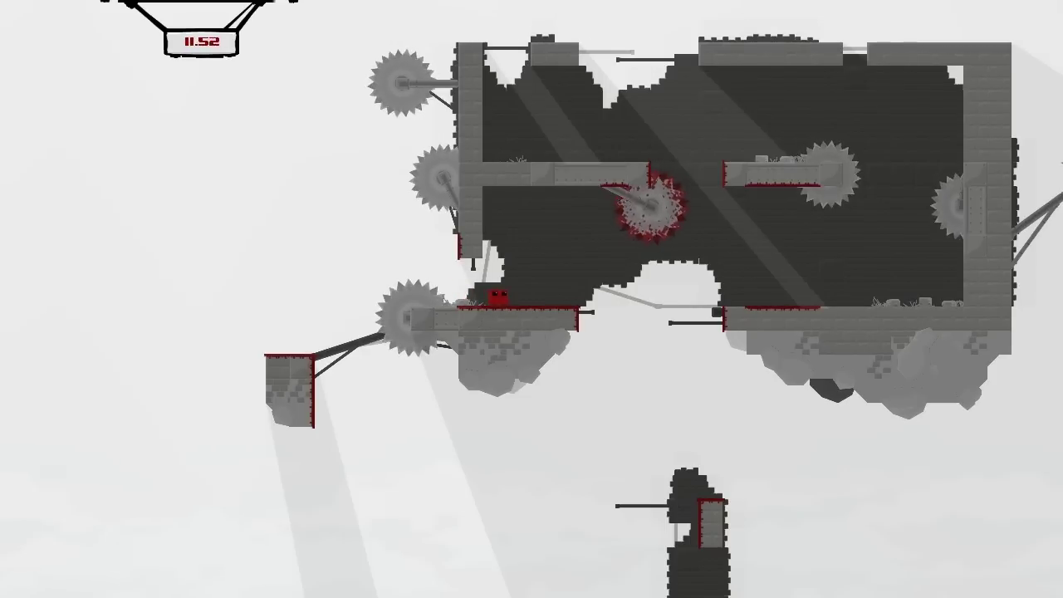
key("Right")
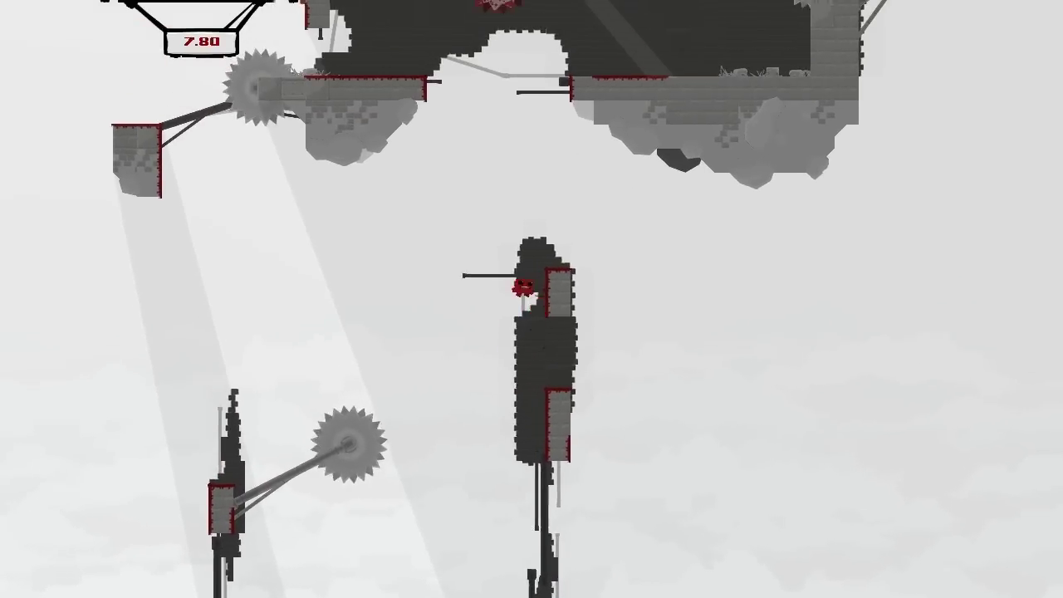
Step: Climb onto the tall pillar's top, slide down and return to the starting platform
key("space")
key("space")
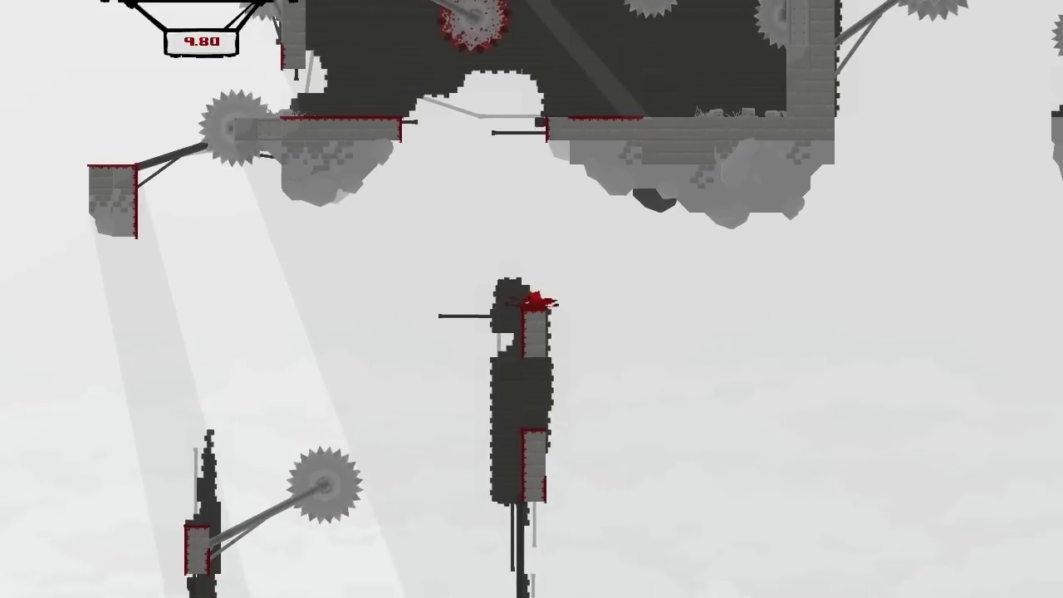
key("space")
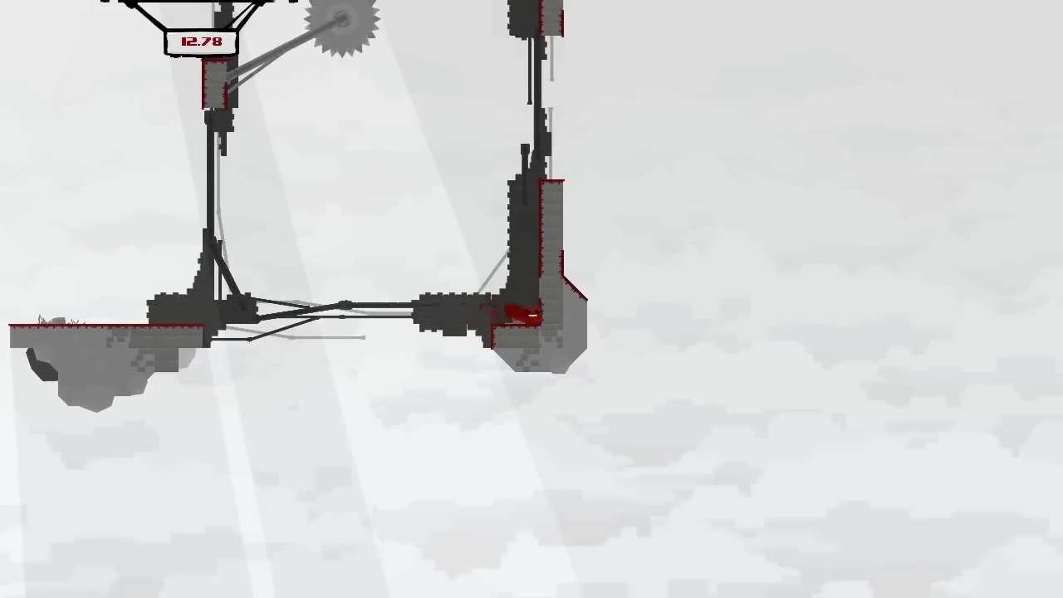
key("space")
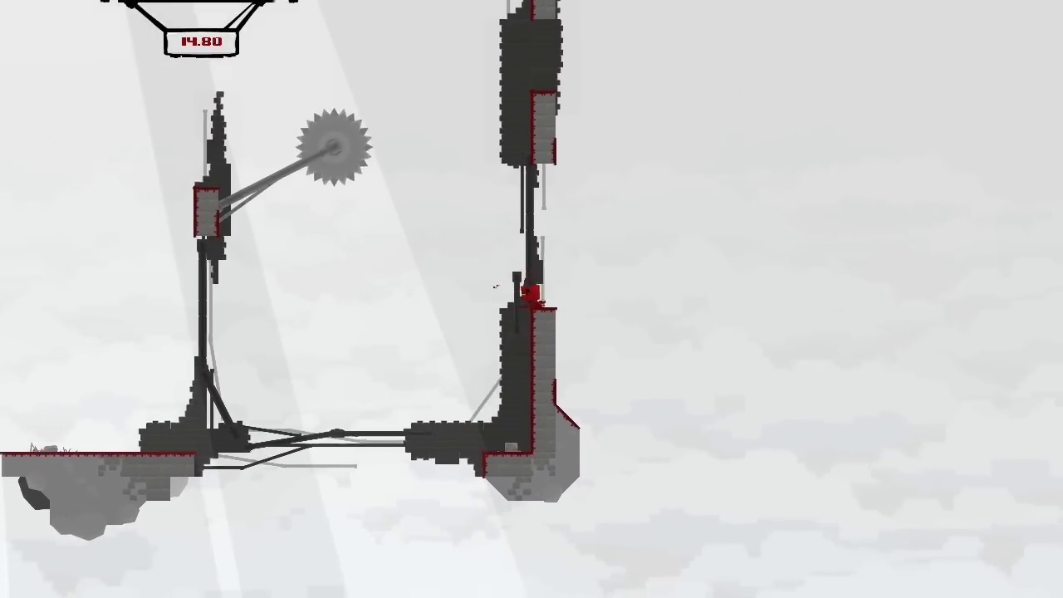
key("Right")
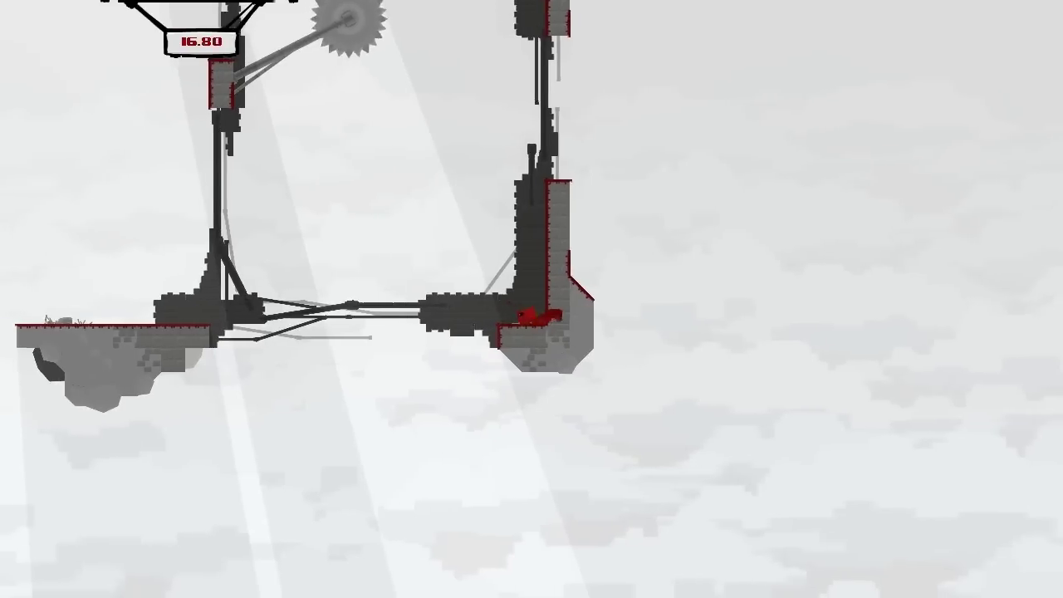
key("space")
key("Left")
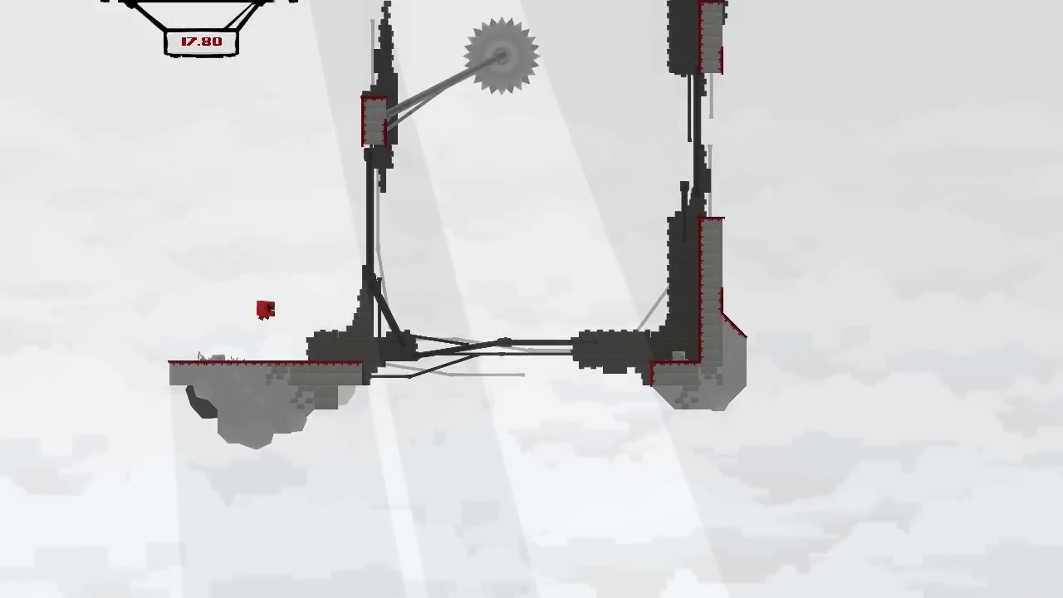
Step: Wall-jump between the saw pillar and the right pillar up to its top
key("space")
key("Right")
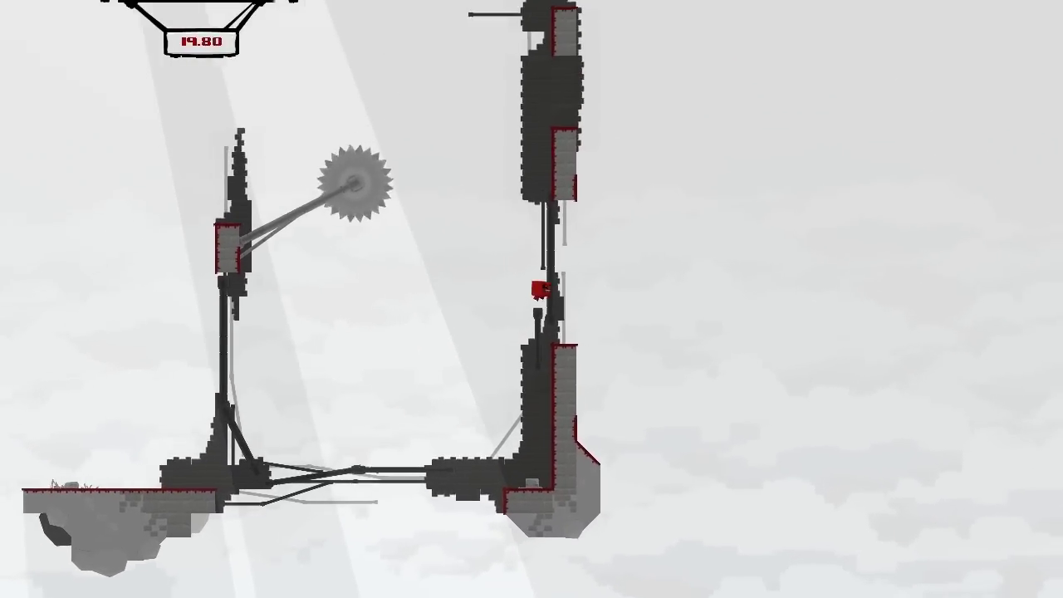
key("space")
key("Left")
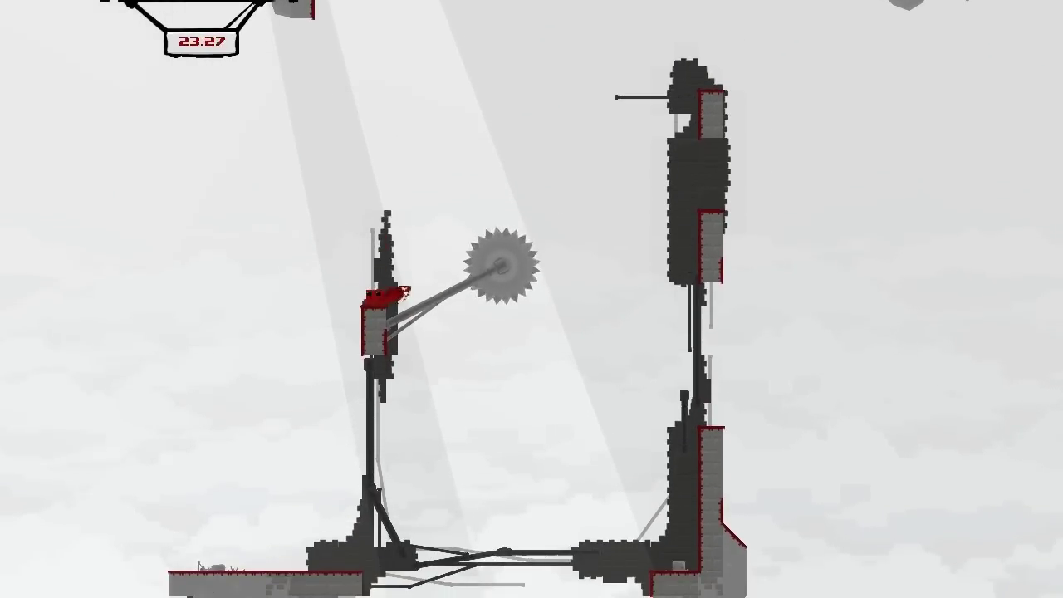
key("space")
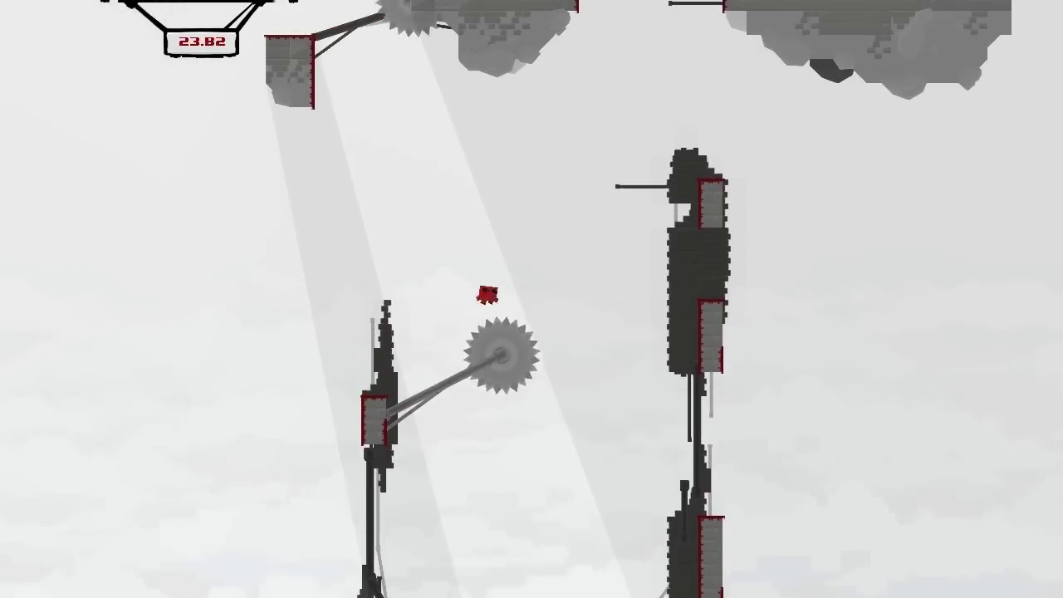
key("Right")
key("space")
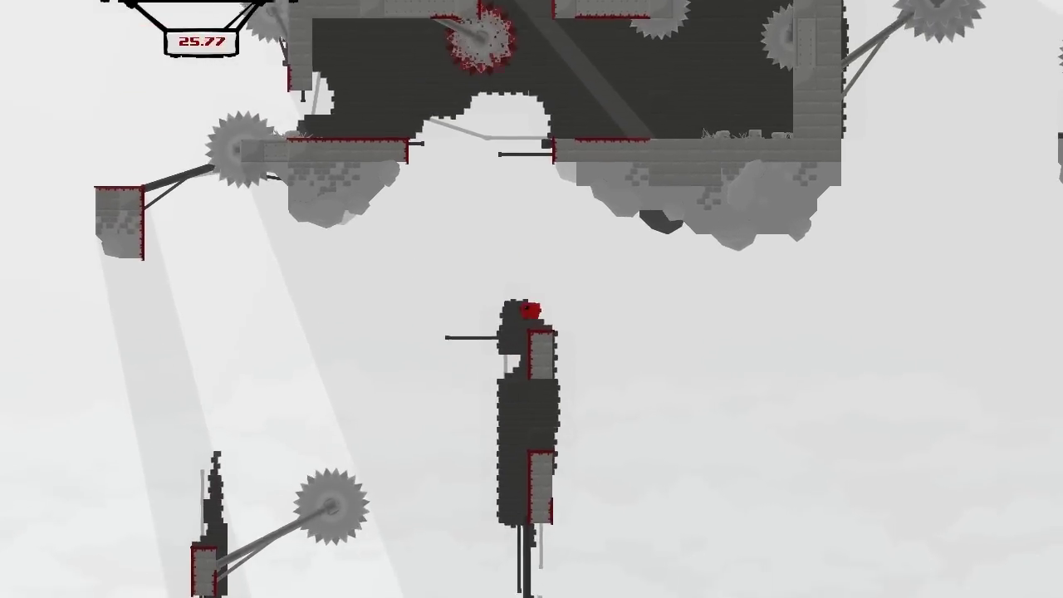
key("space")
Step: Drop off the pillar top and wall-jump up-left onto the small ledge
key("Right")
key("Left")
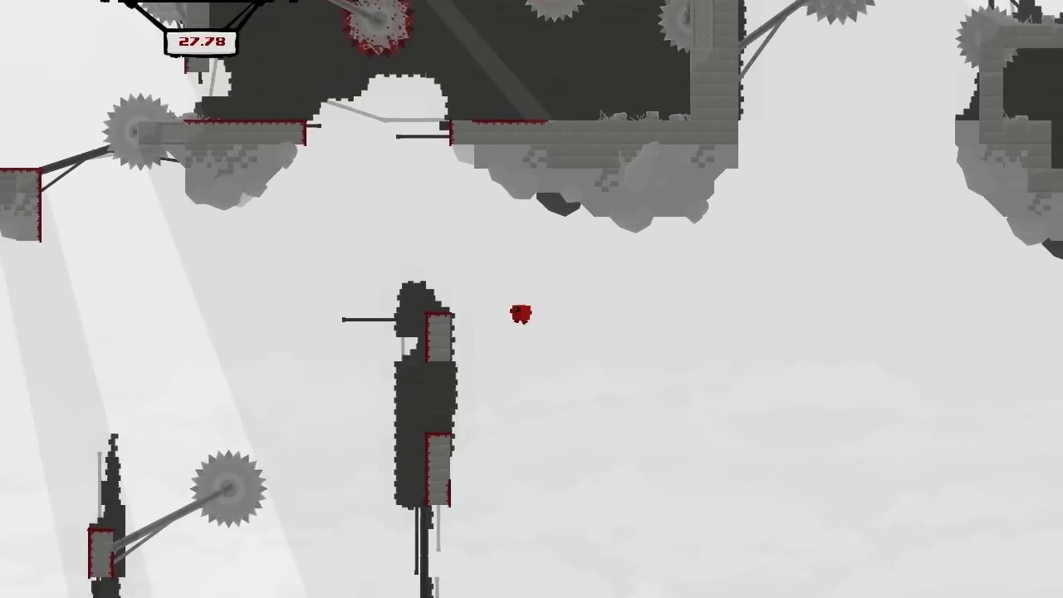
key("space")
key("Left")
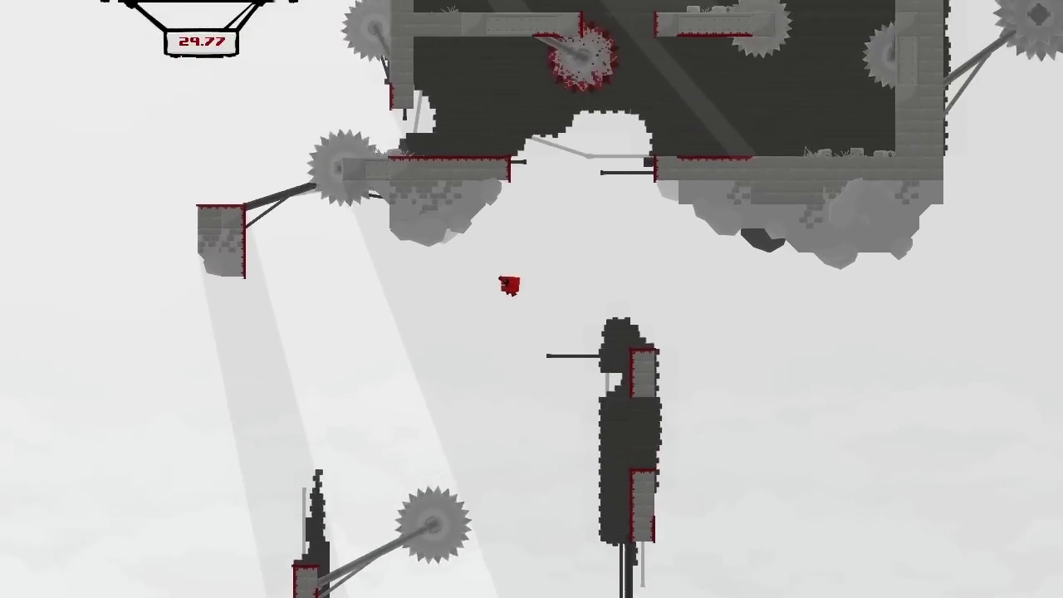
key("space")
key("Right")
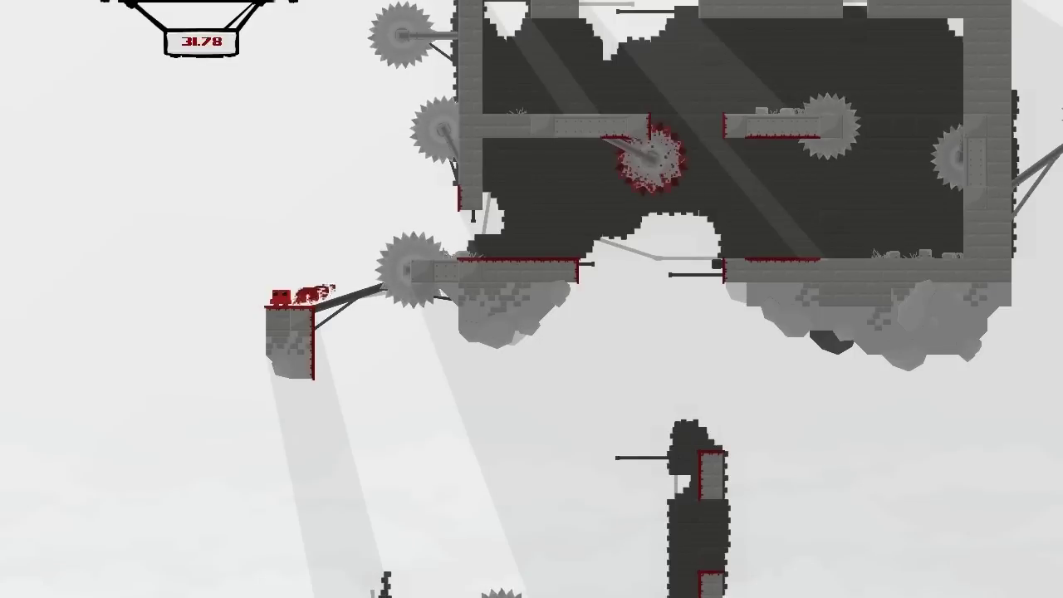
Step: Jump right from the small ledge and run toward the room entrance past the saw
key("space")
key("Right")
key("Right")
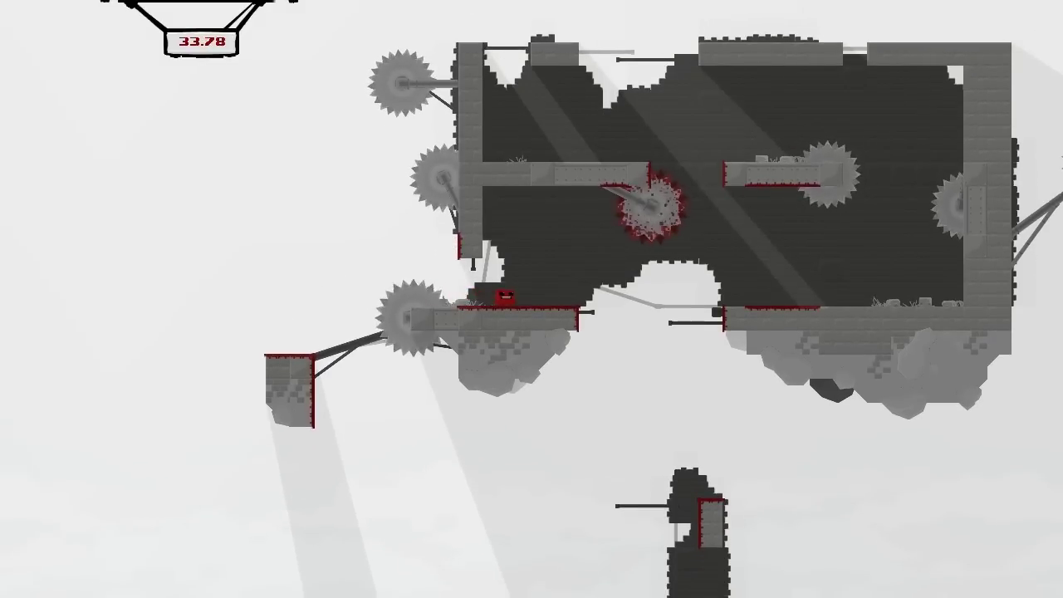
key("Right")
key("space")
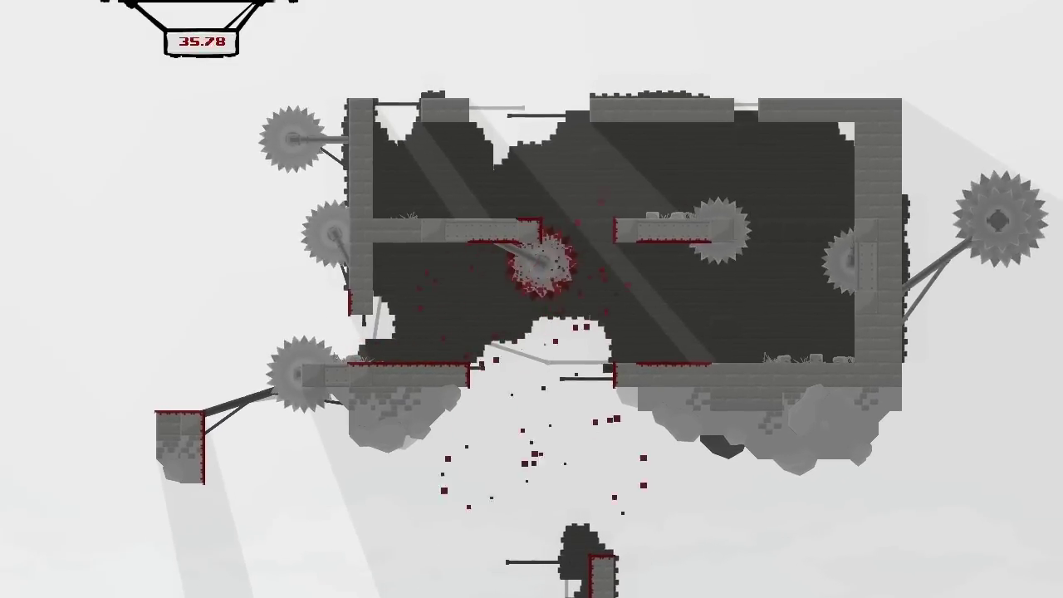
Step: On a fresh run, cross the gap and wall-jump up past the saw between pillars
key("Right")
key("space")
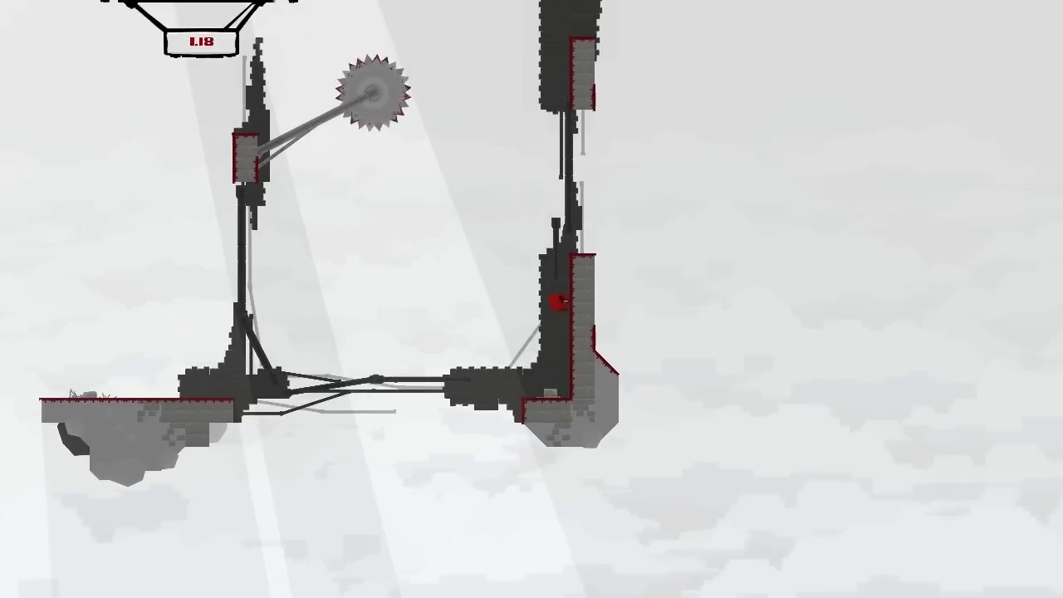
key("Right")
key("space")
key("Left")
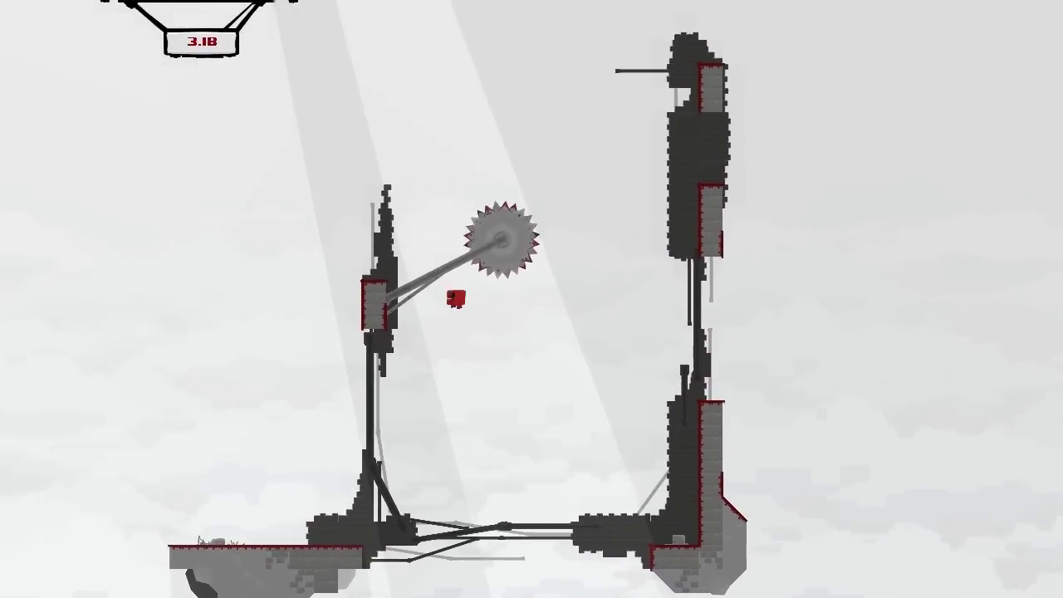
key("space")
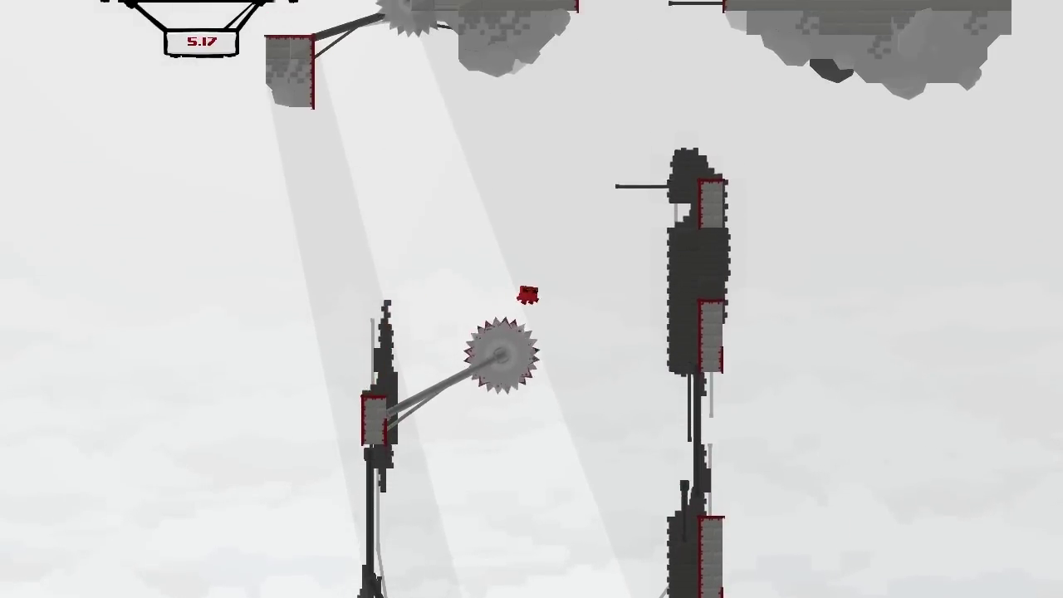
key("Right")
Step: Reach the saw-side platform, then run through the dark room trying to pass its saws
key("space")
key("Left")
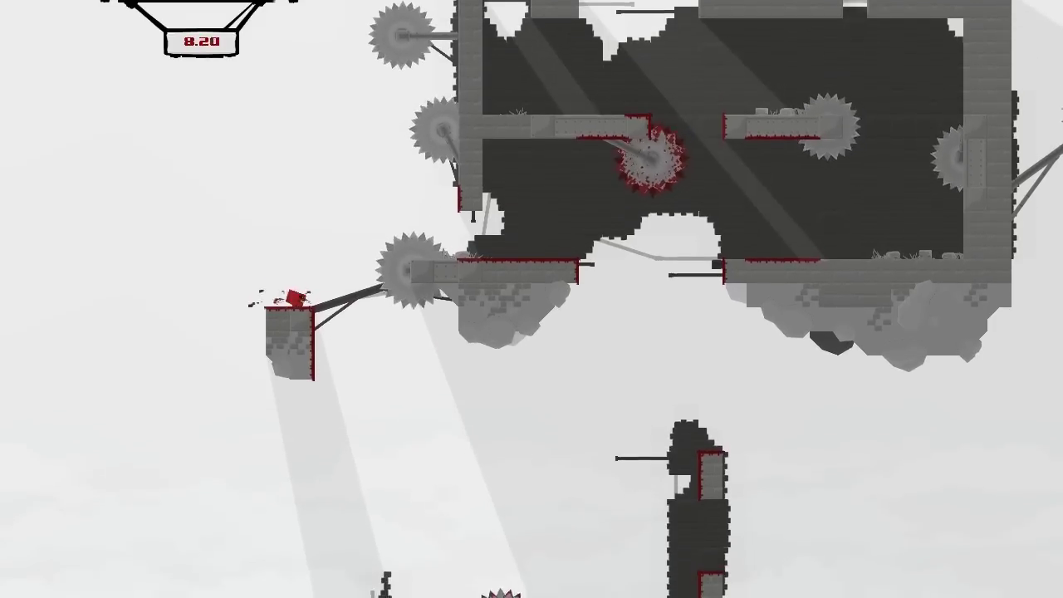
key("space")
key("Right")
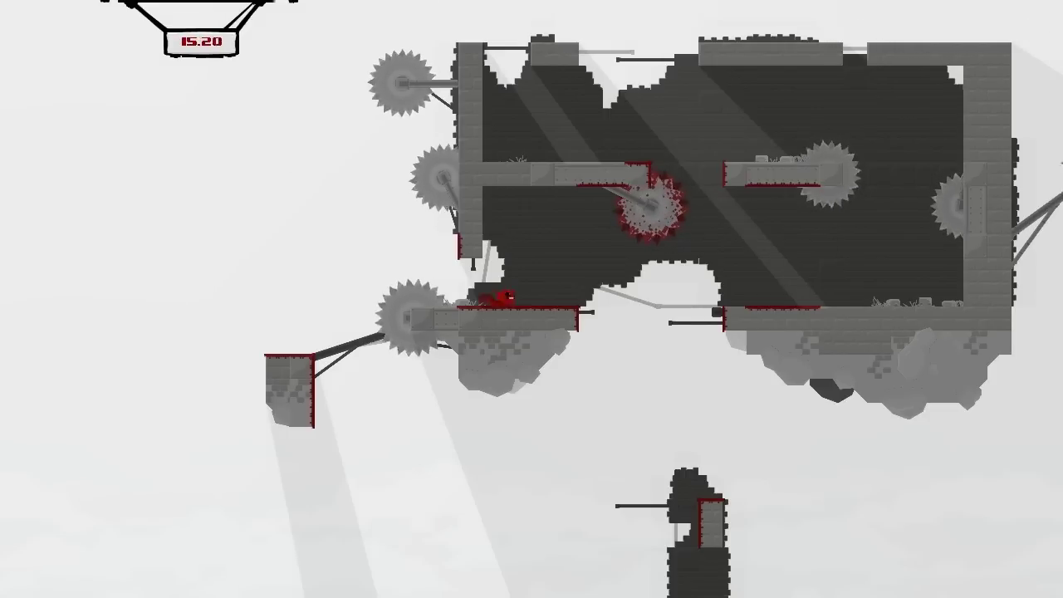
key("Right")
key("space")
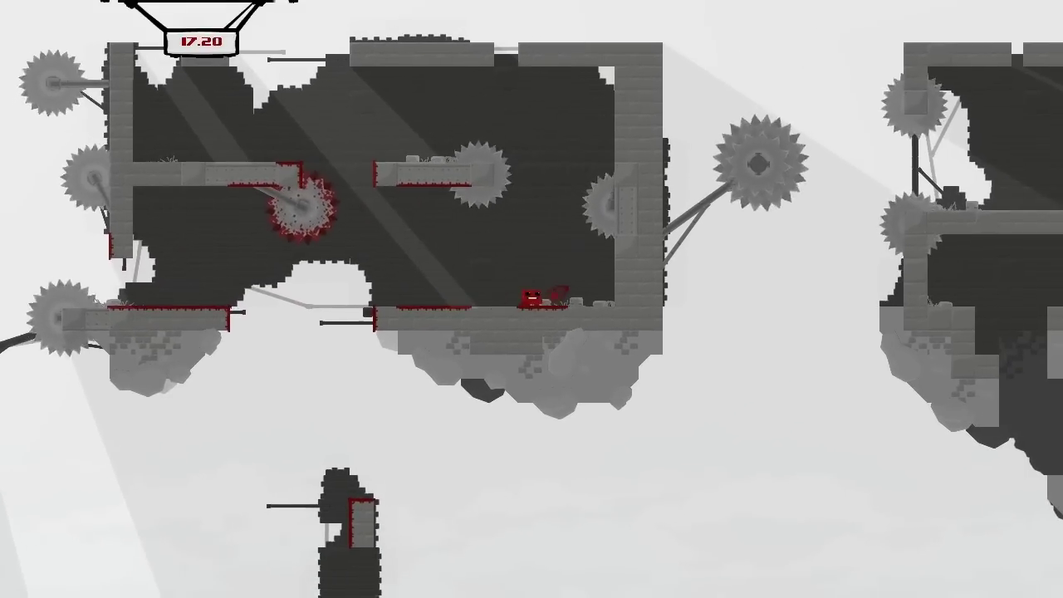
key("Right")
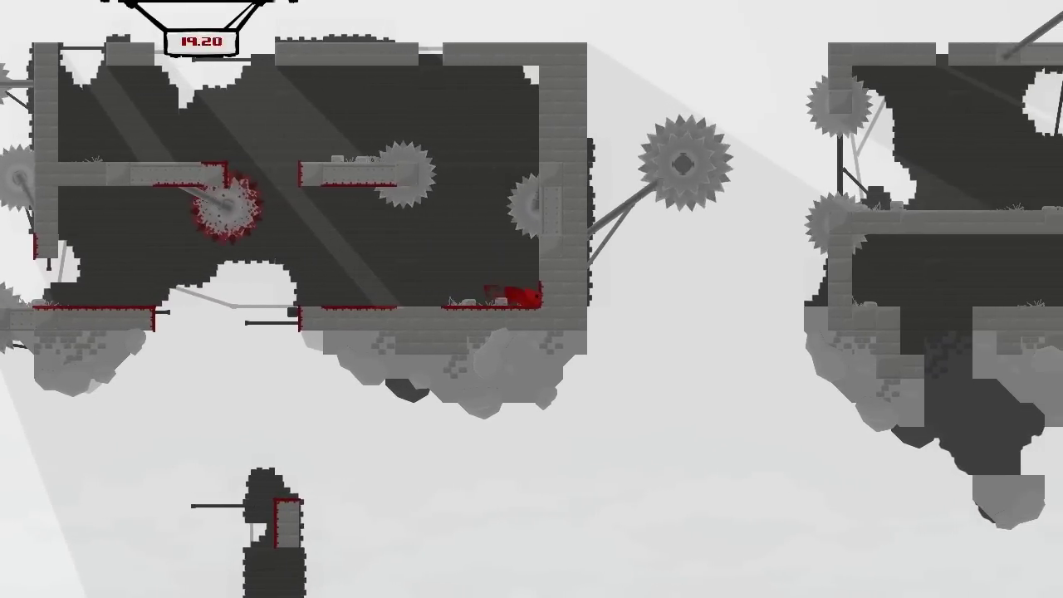
key("space")
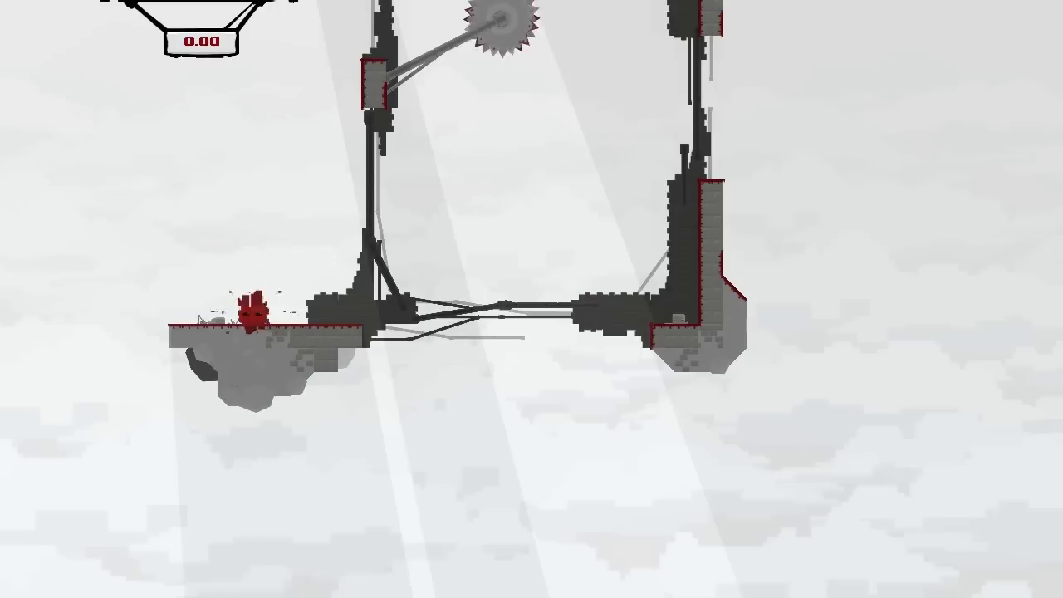
Step: Run from the start ledge, wall-jump to the small ledge and jump into the dark room
key("Right")
key("space")
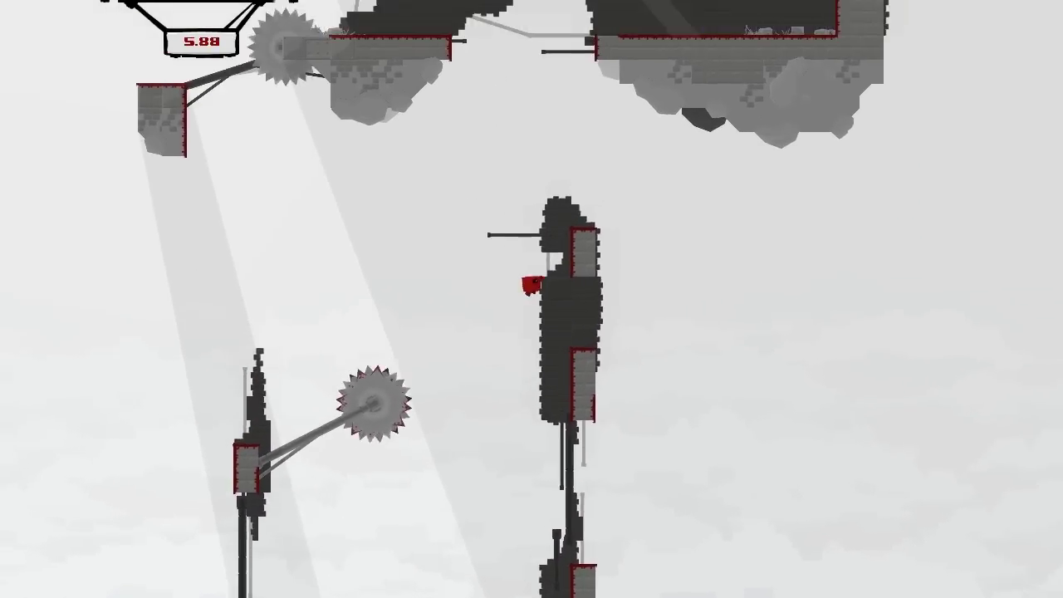
key("Left")
key("space")
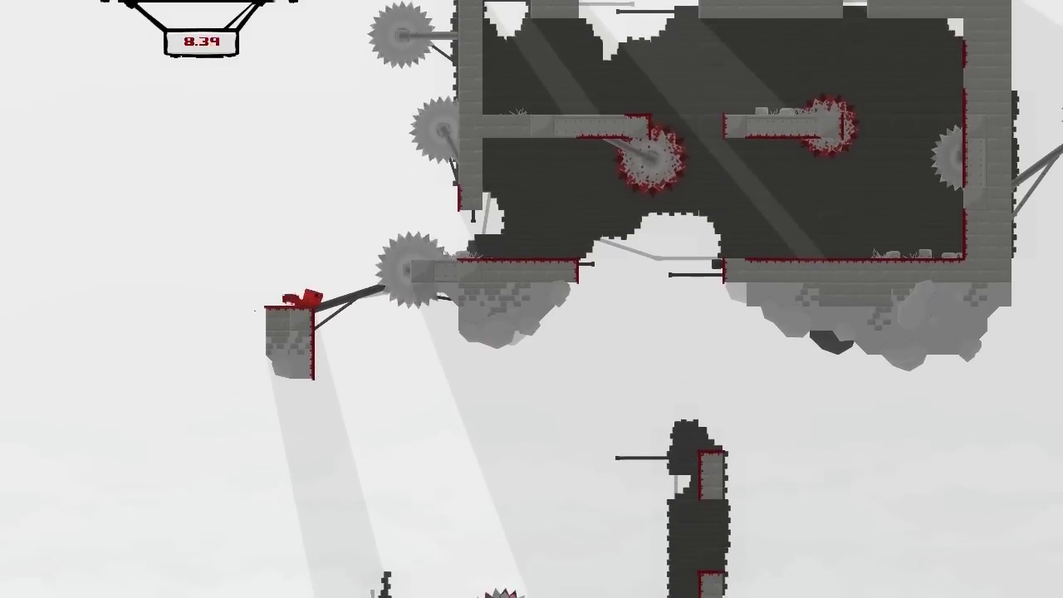
key("space")
key("Right")
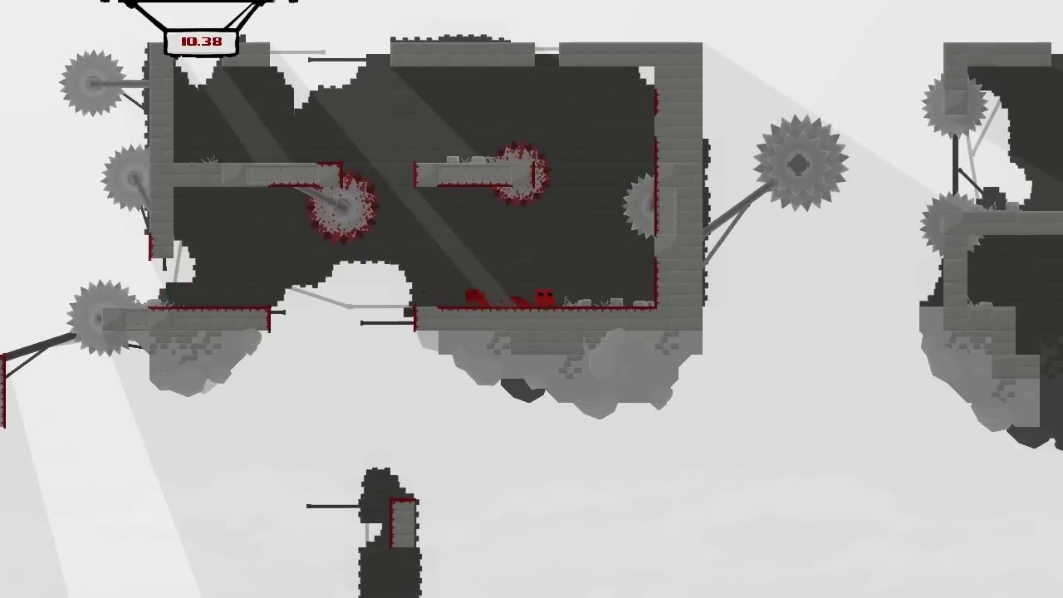
Step: Wall-jump up the room's right wall, leap out and hop to the roof edge
key("Right")
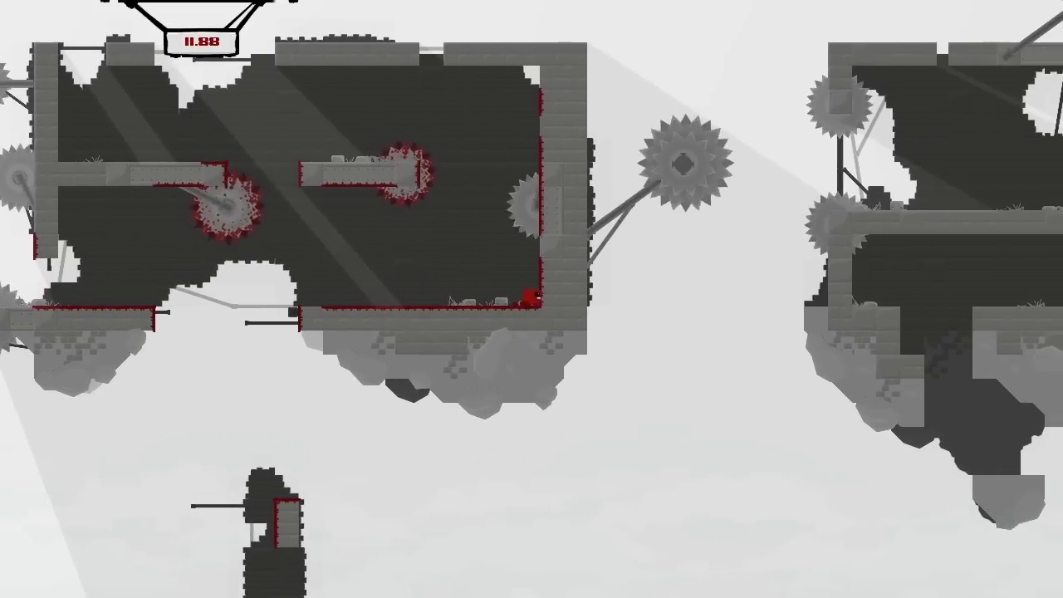
key("space")
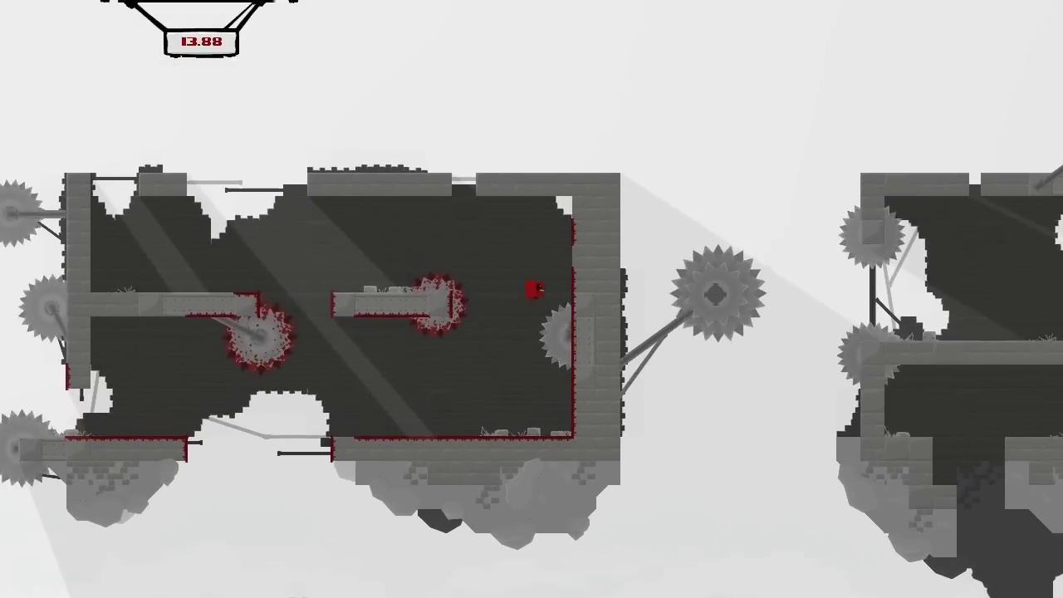
key("space")
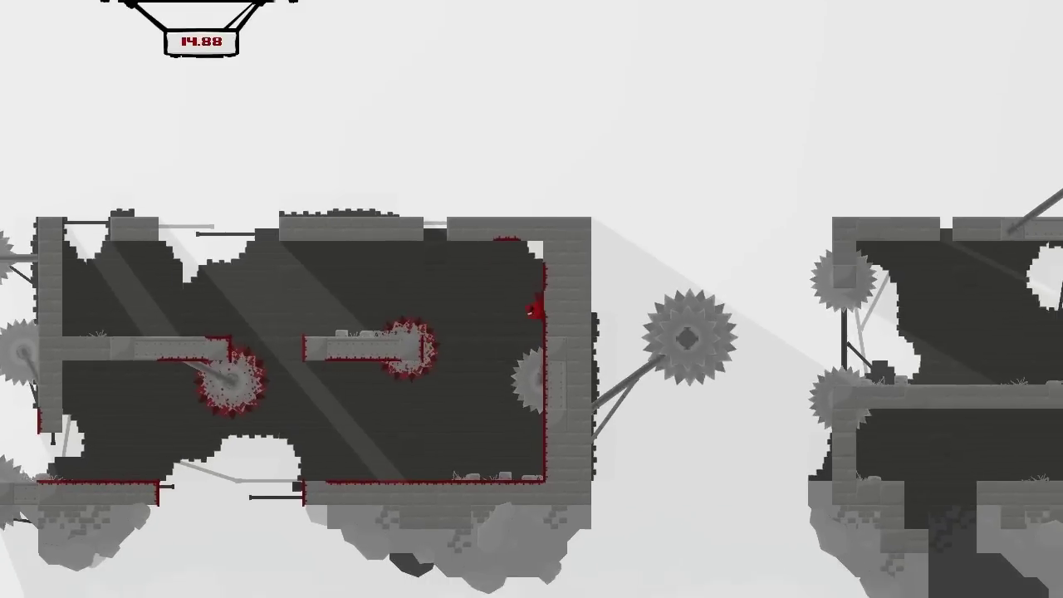
key("space")
key("Left")
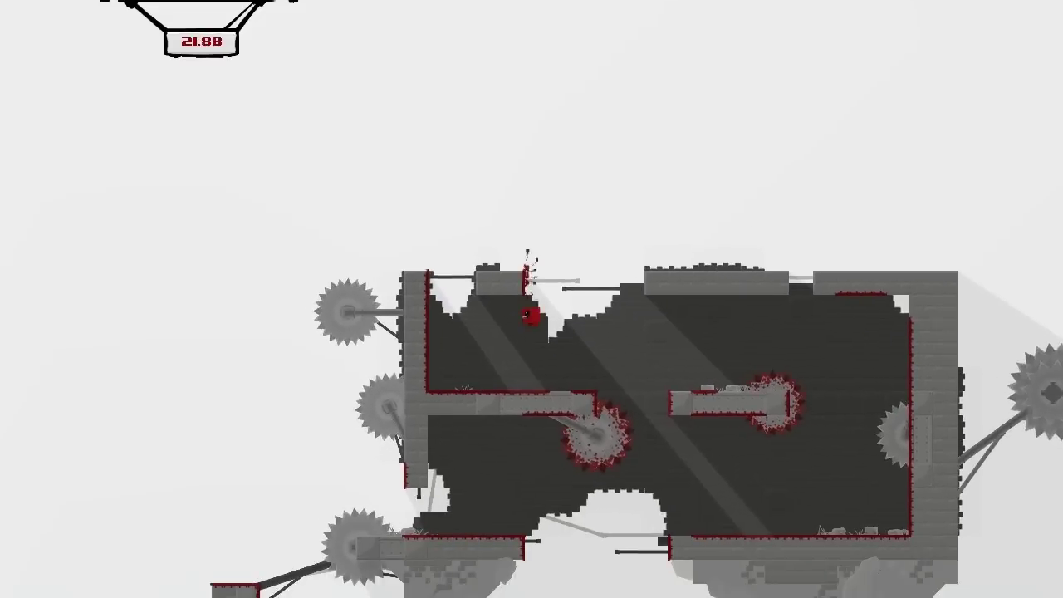
key("space")
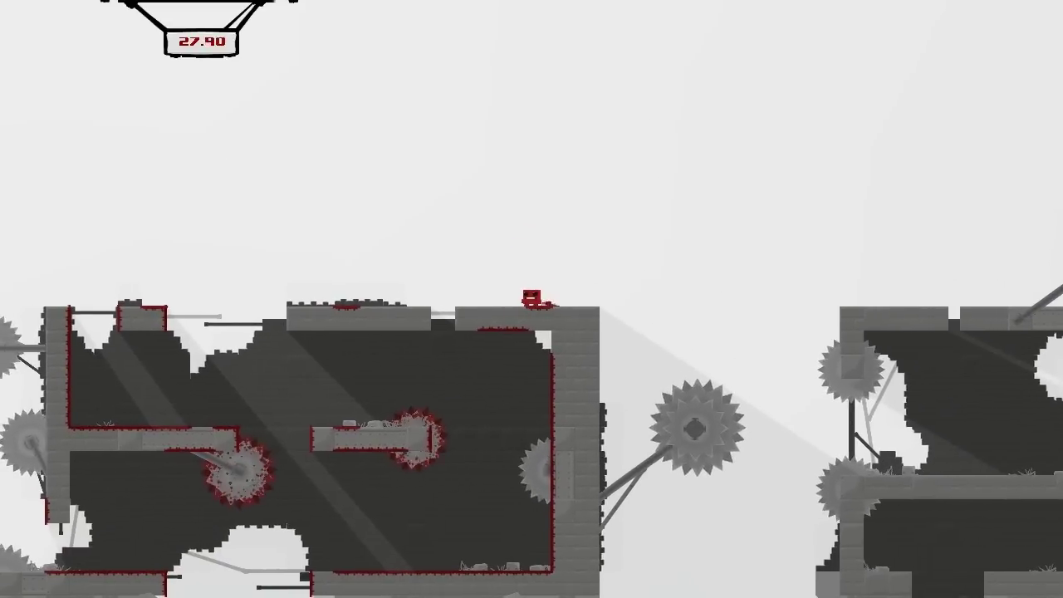
key("space")
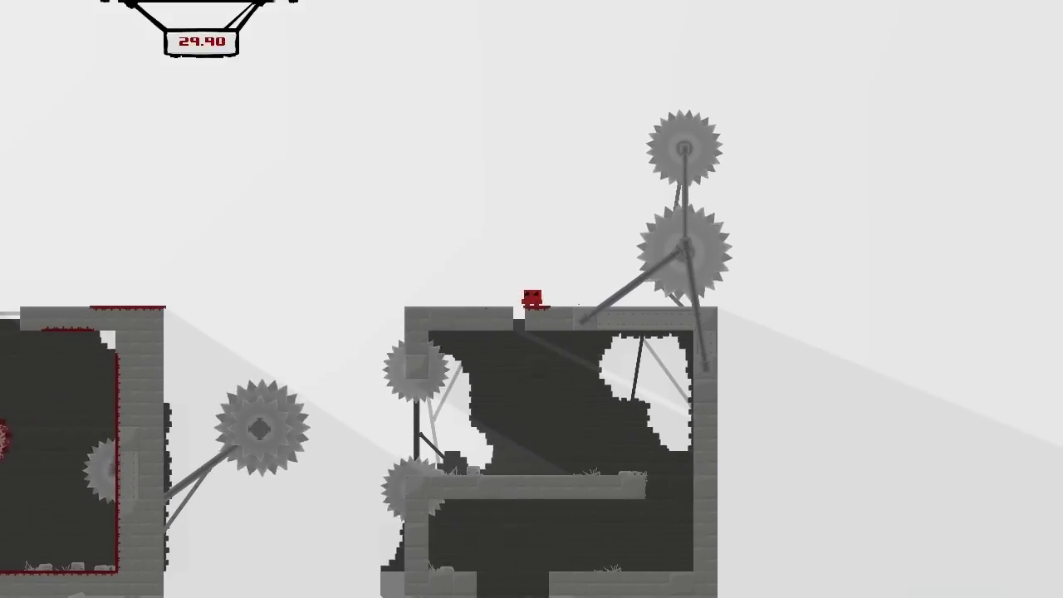
key("Right")
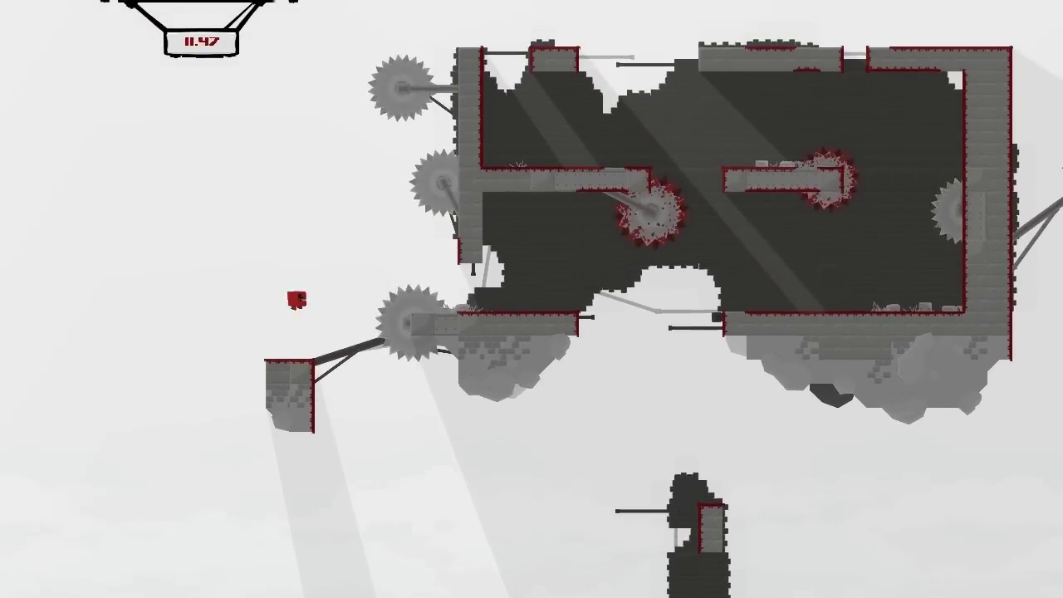
Step: Climb through the dark room onto the roof, then leap right into the sawblade gap
key("Right")
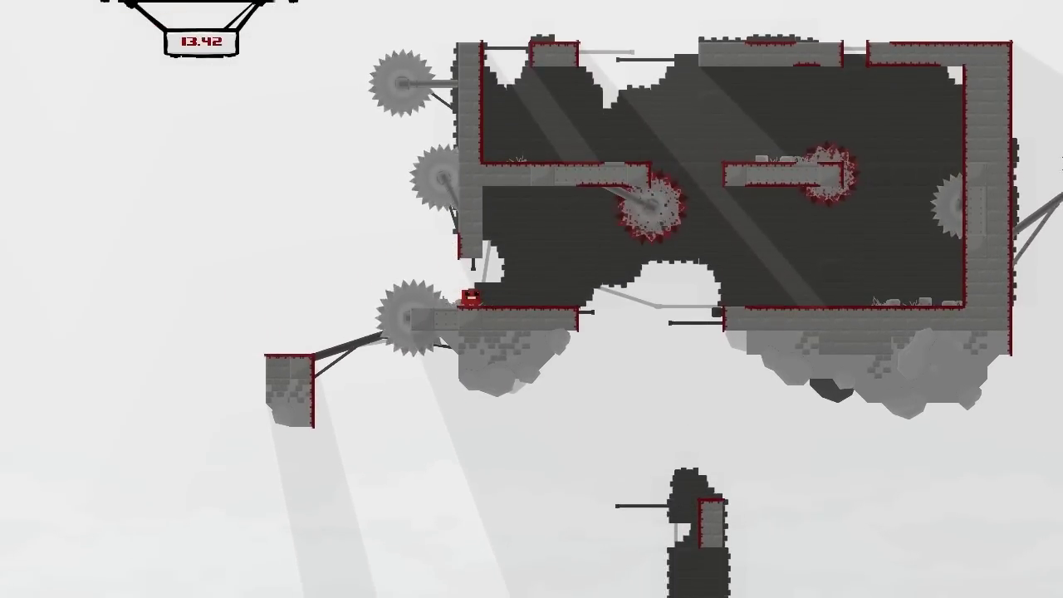
key("Right")
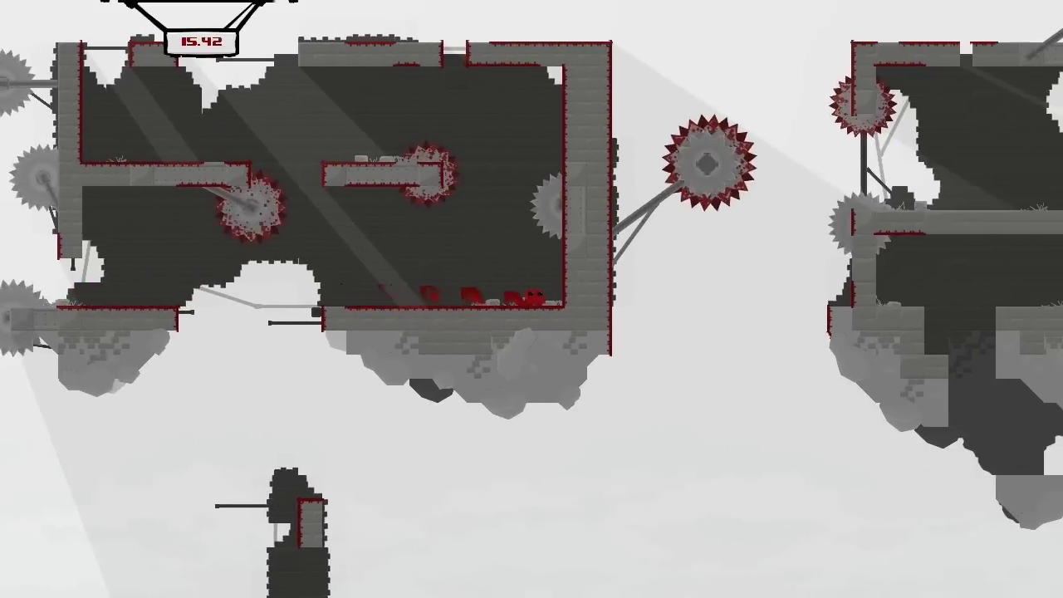
key("space")
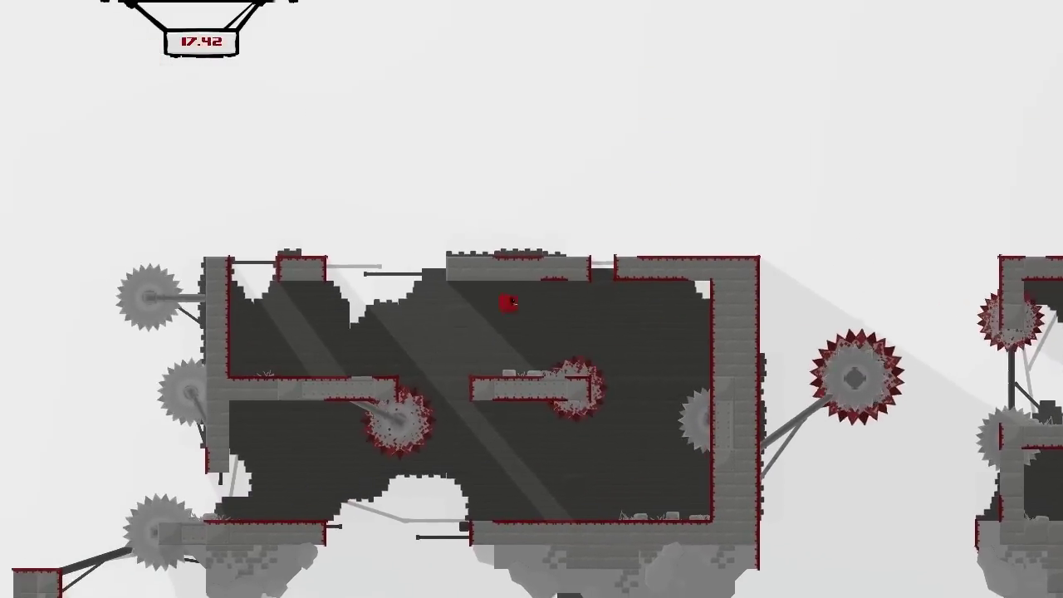
key("Left")
key("Left")
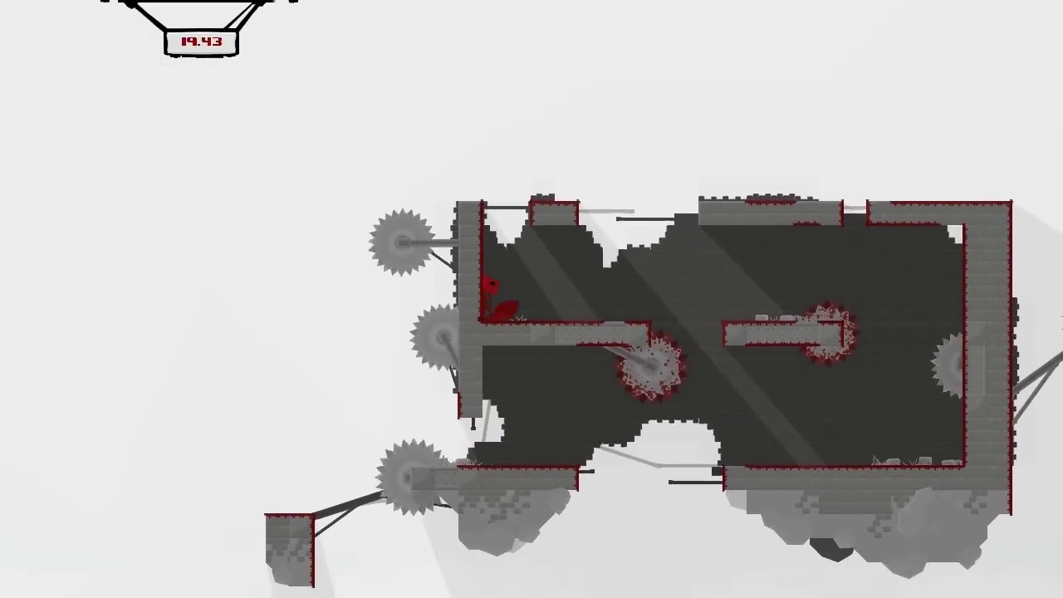
key("space")
key("Right")
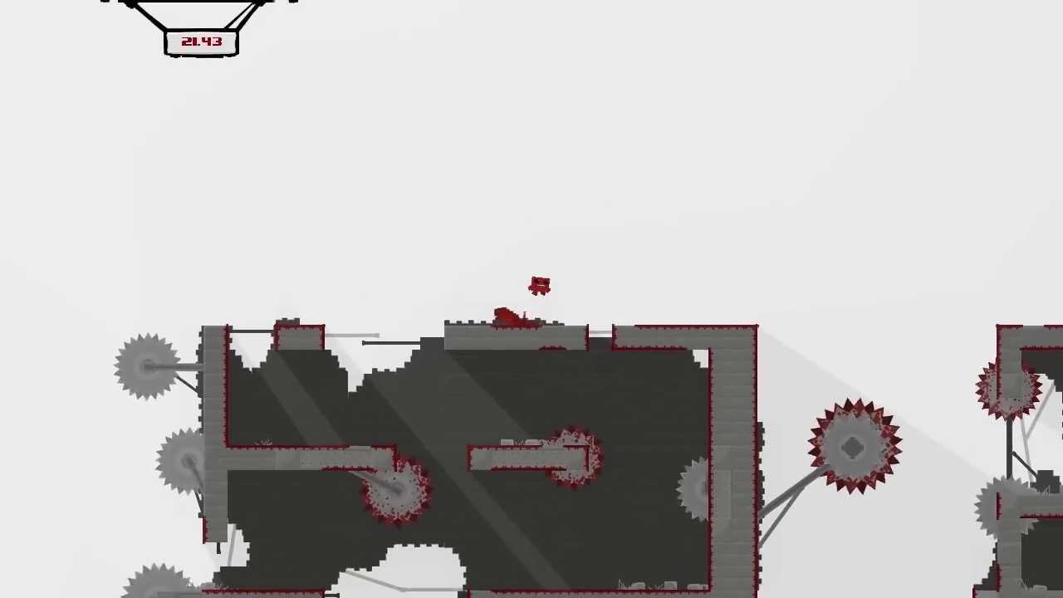
key("Right")
key("space")
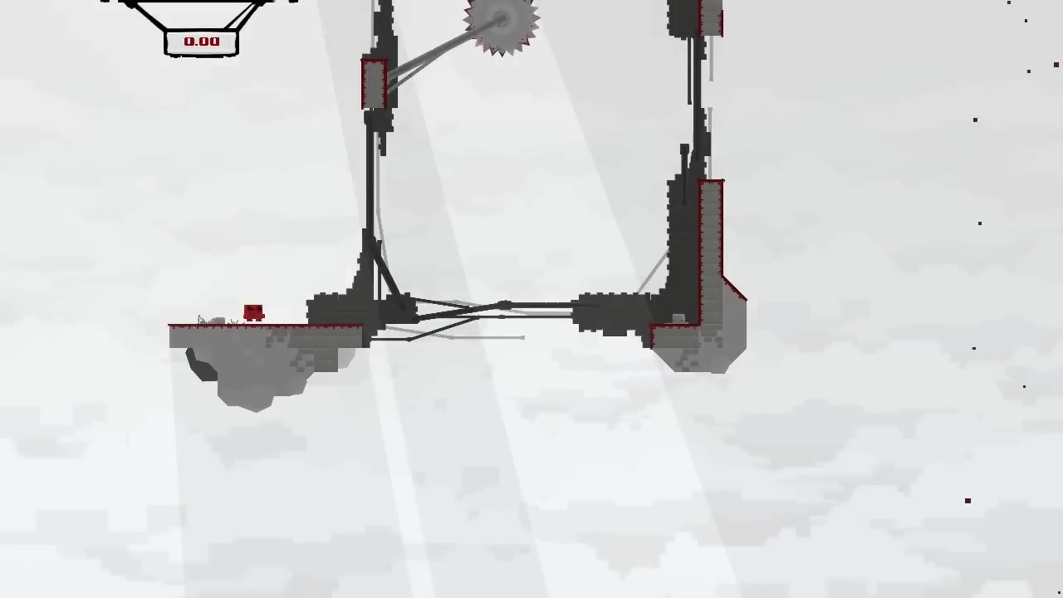
Step: Climb the pillars and overhang block to the ledge beside the sawblade
key("Right")
key("space")
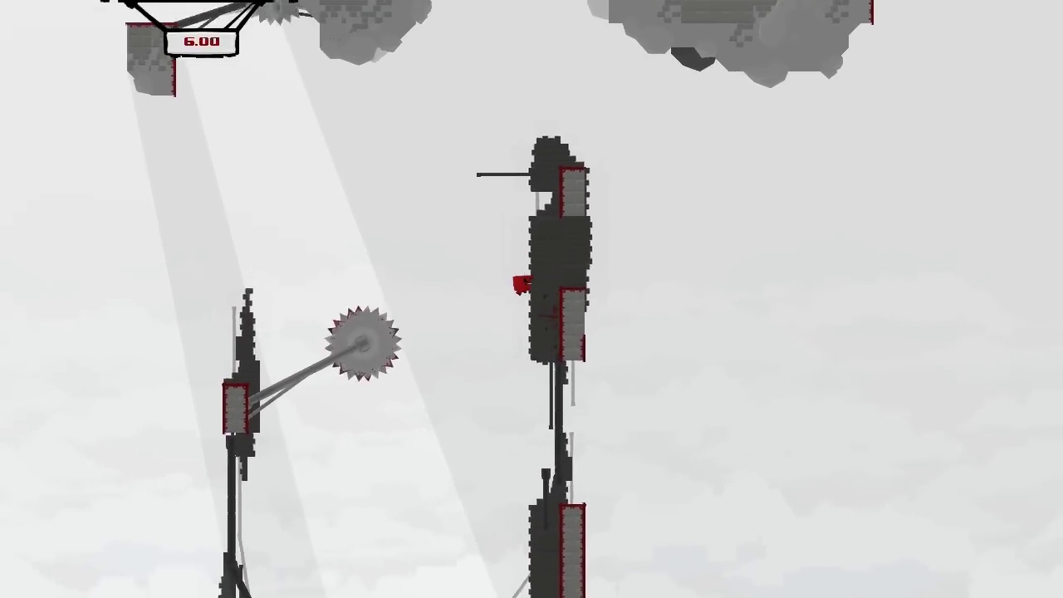
key("Left")
key("space")
key("space")
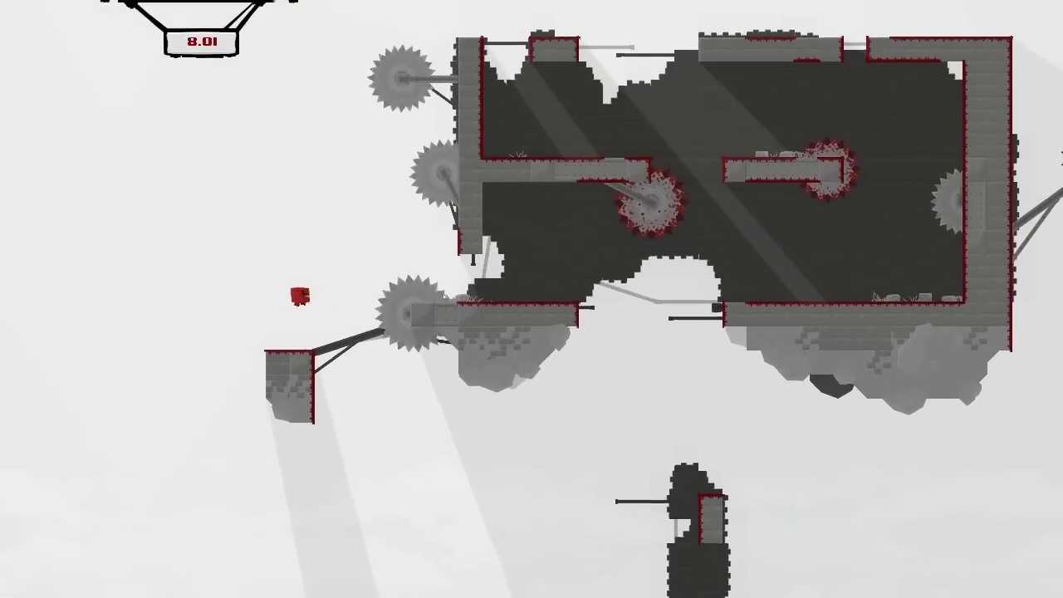
key("Right")
key("space")
Step: Run through the dark chamber and die trying to climb past the right sawblade
key("Right")
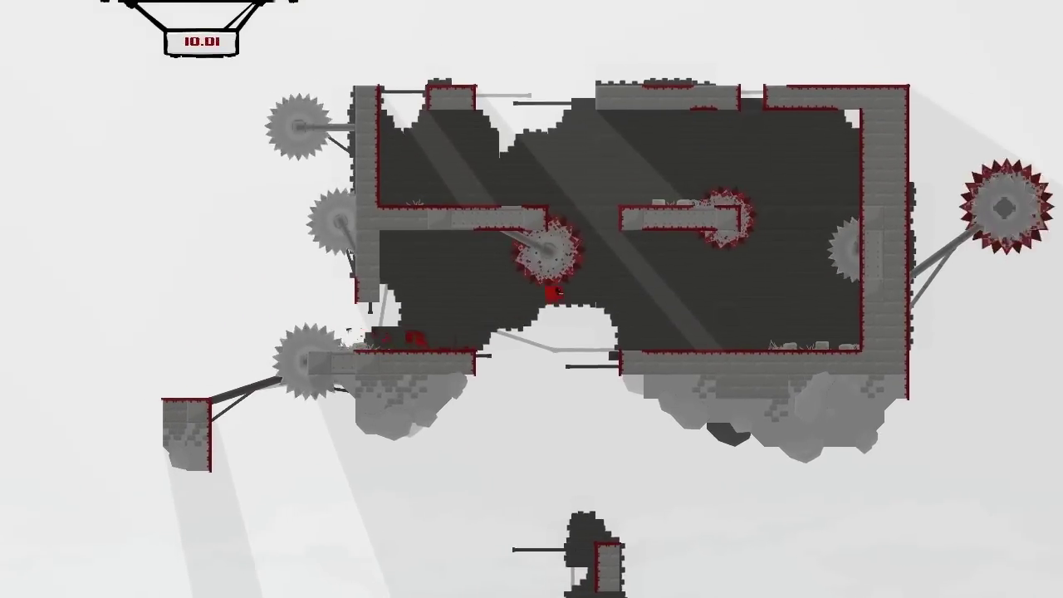
key("space")
key("Right")
key("space")
key("space")
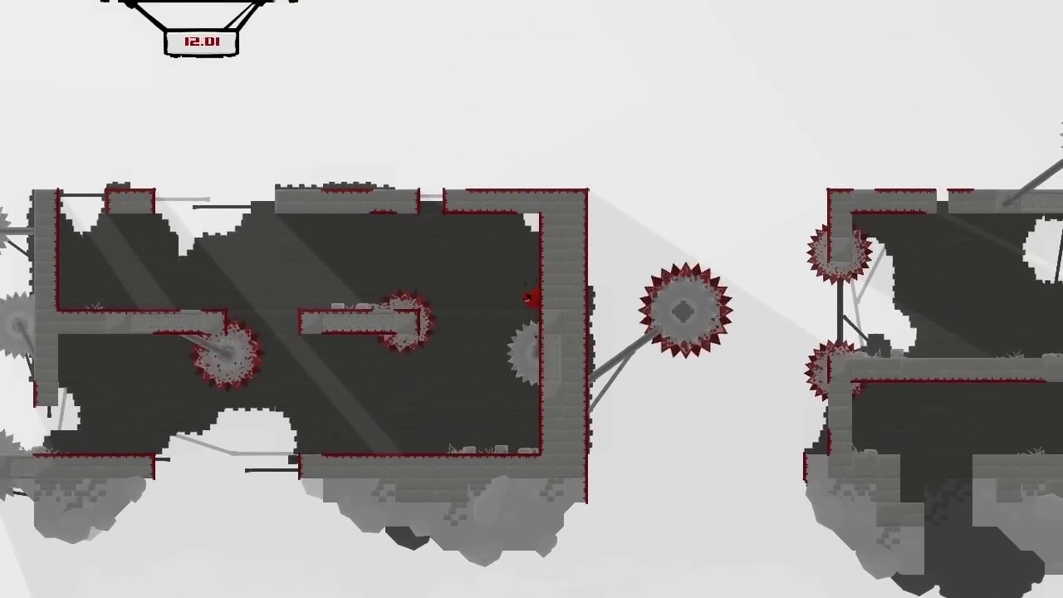
key("Left")
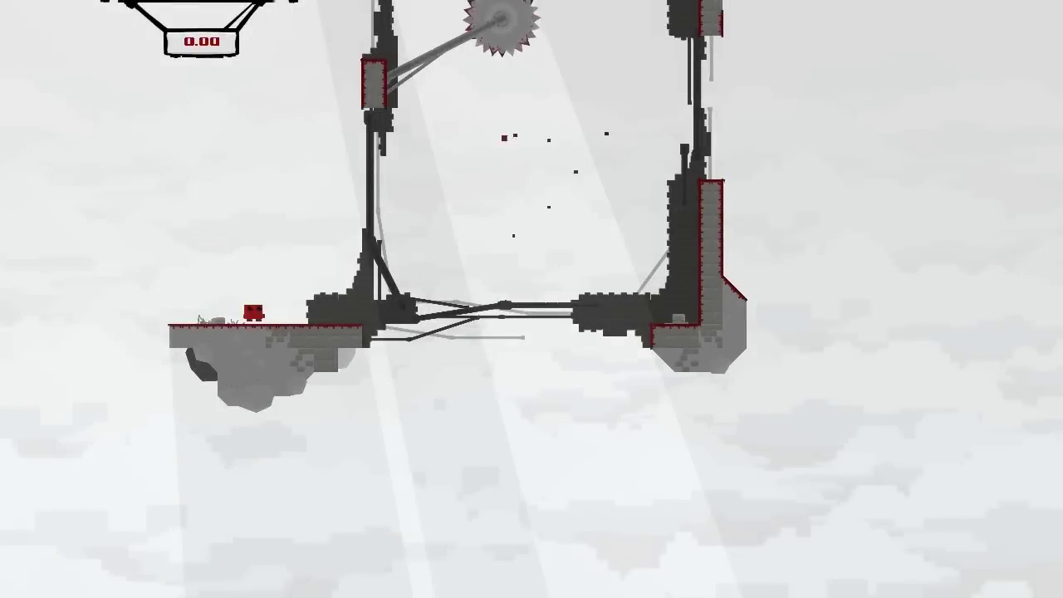
Step: After respawning, wall-jump between pillars to the left pillar's top and leap up-left
key("Right")
key("space")
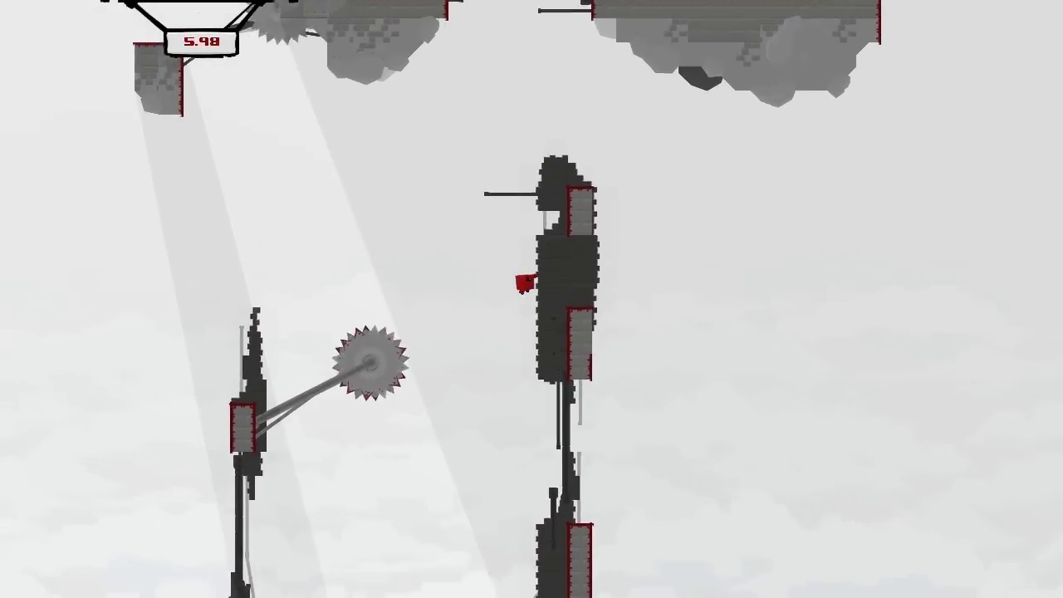
key("space")
key("Left")
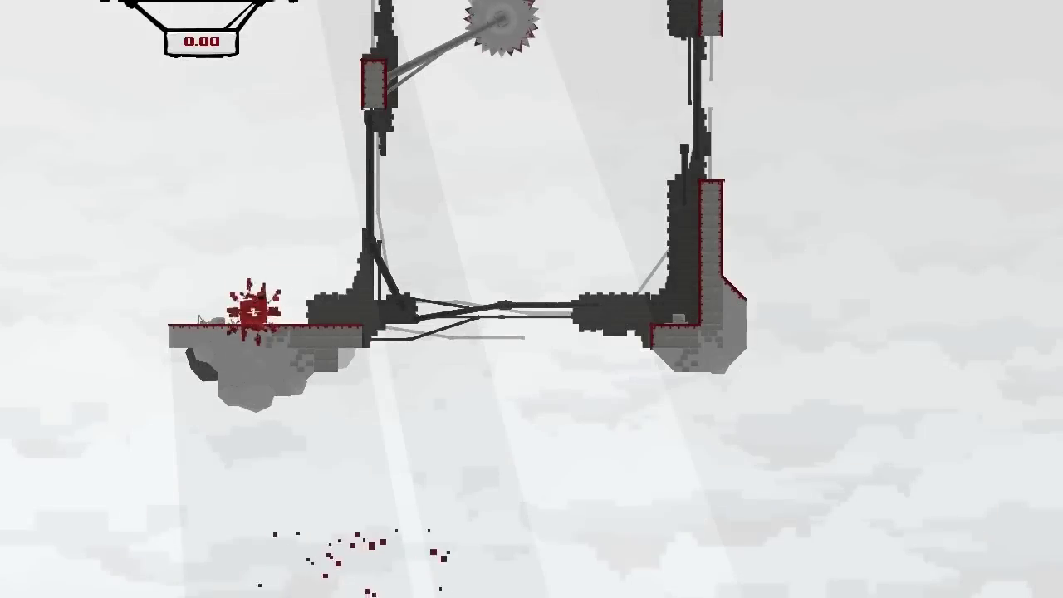
Step: Cross from the starting platform and wall-jump between the twin pillars near the saw
key("Right")
key("space")
key("space")
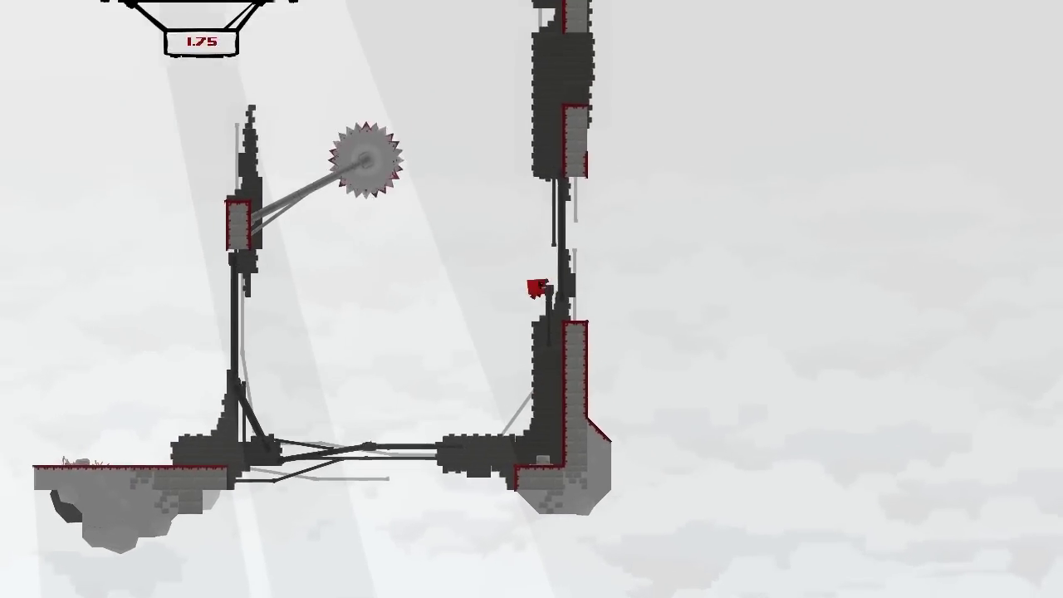
key("space")
key("Left")
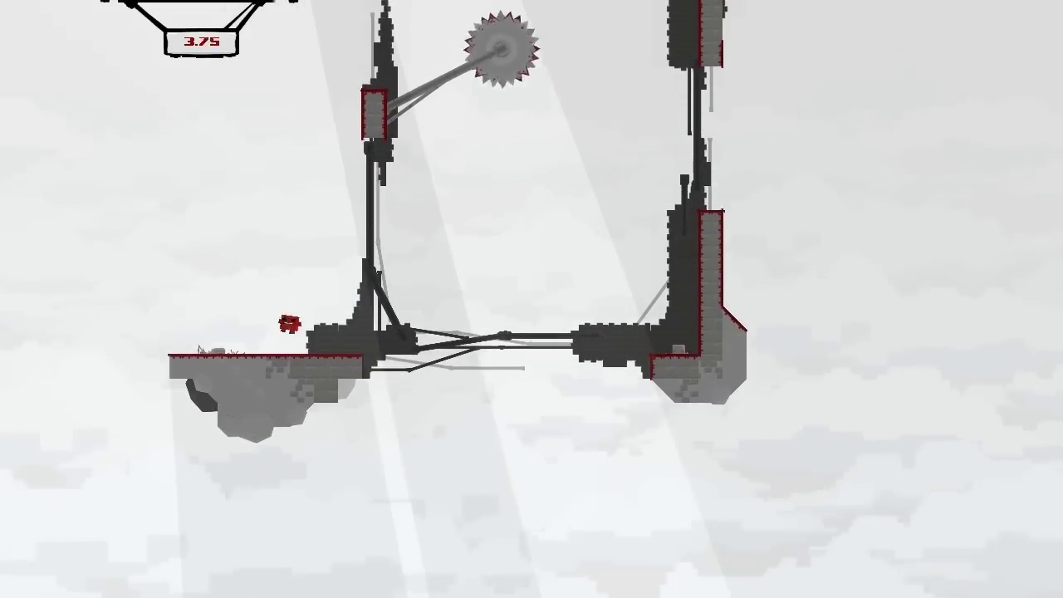
key("Right")
key("space")
key("space")
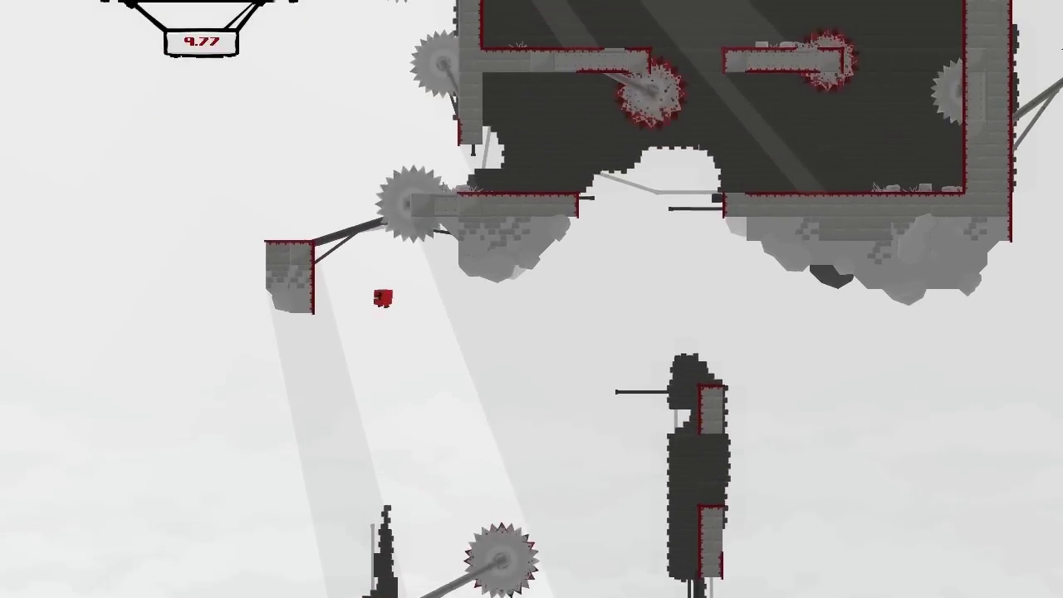
key("Left")
Step: Climb between the pillars, reach the fortress wall and drop into its interior
key("Right")
key("space")
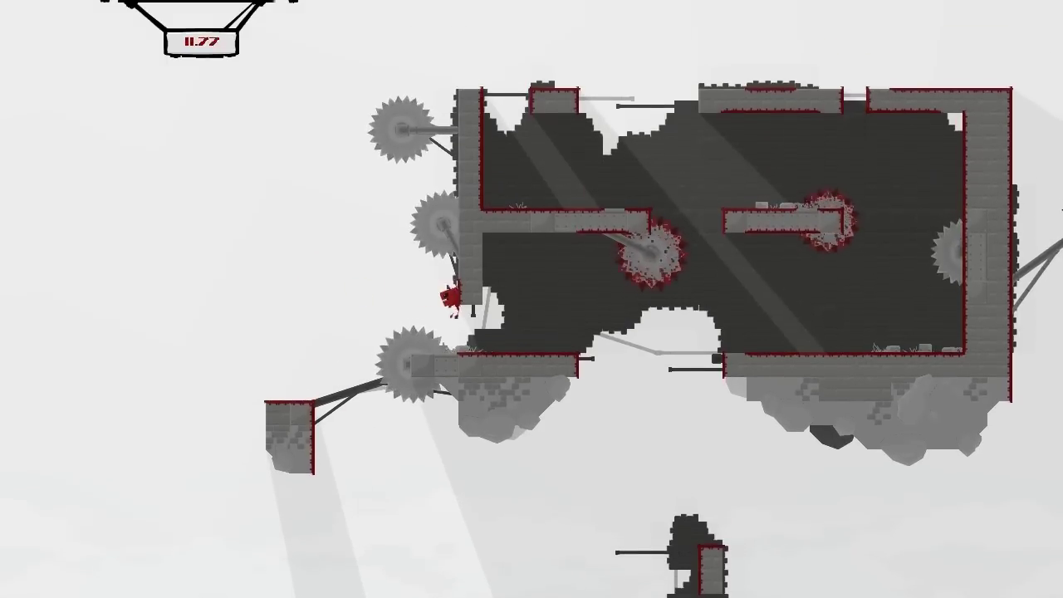
key("space")
Step: Run across the fortress room, wall-jump its right wall onto the middle platform
key("Right")
key("Right")
key("space")
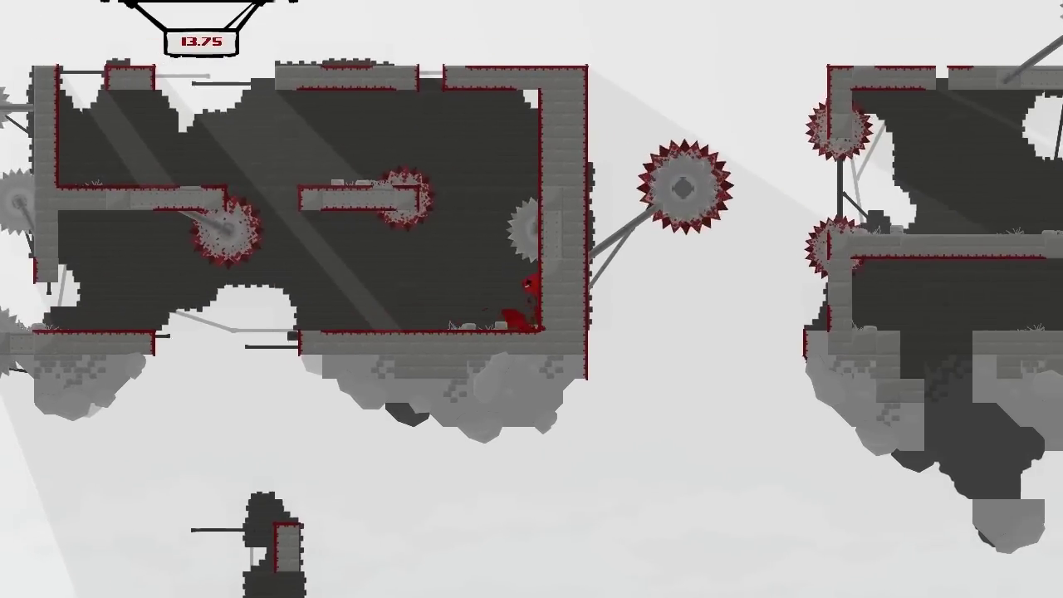
key("space")
key("Left")
key("space")
key("Left")
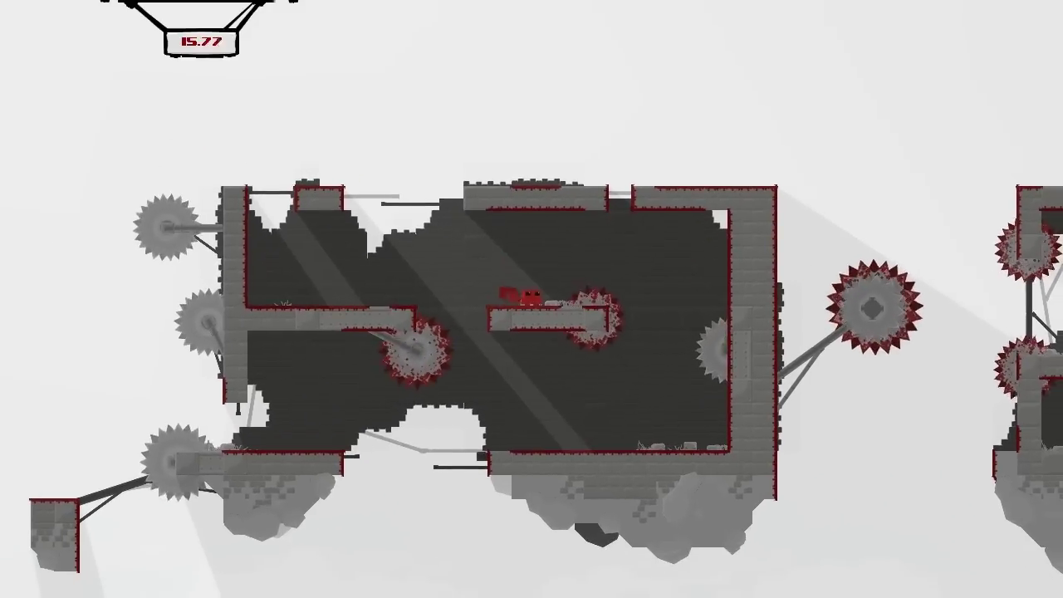
Step: Climb the upper-left wall and leap out of the room onto the fortress roof
key("Left")
key("space")
key("Left")
key("space")
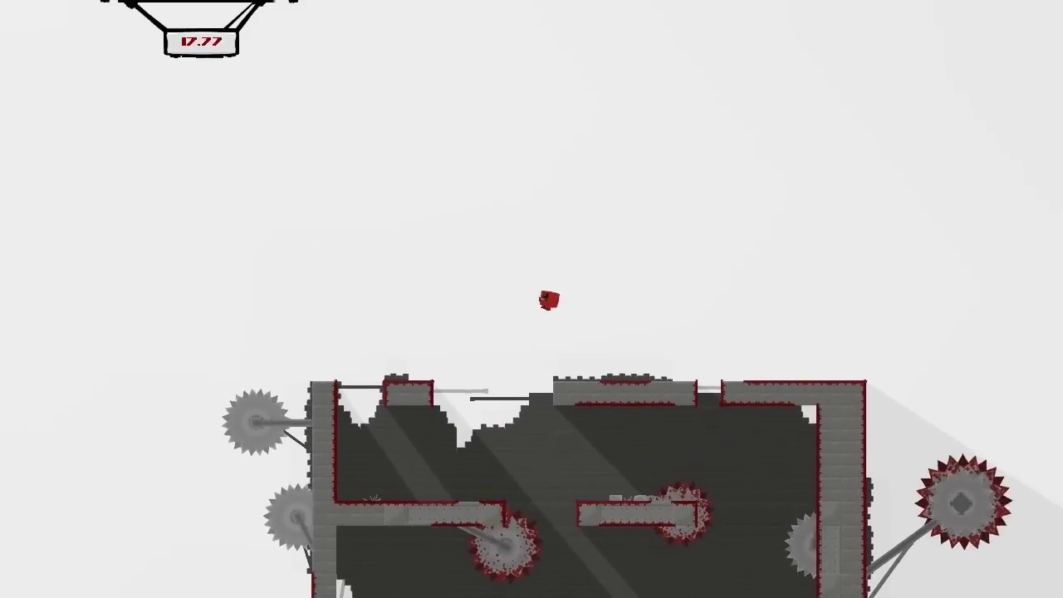
key("space")
key("Right")
key("Left")
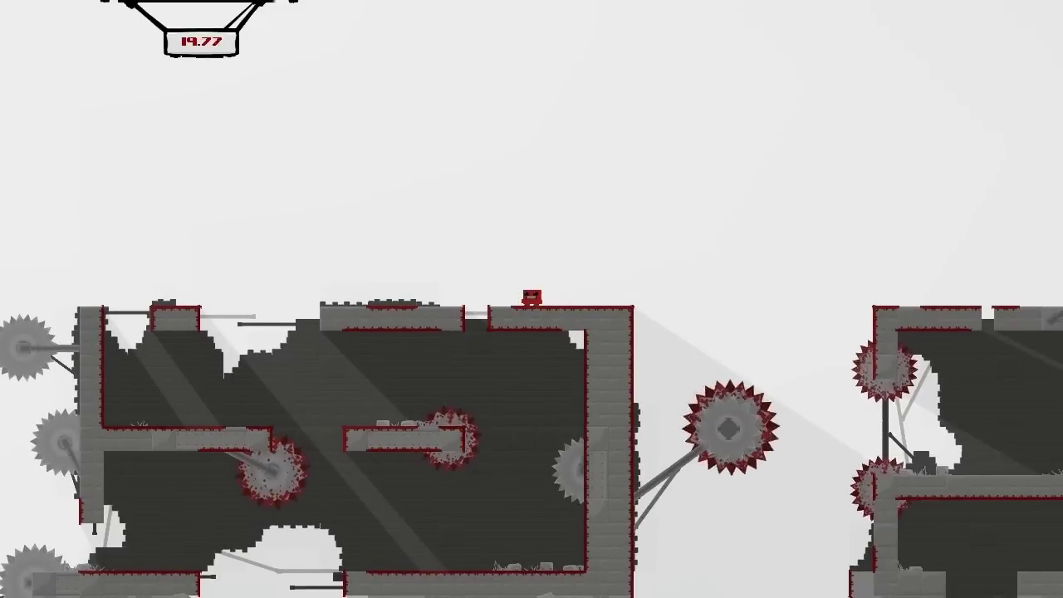
Step: Leap off the roof edge toward the far fortress and die on the big sawblade
key("Right")
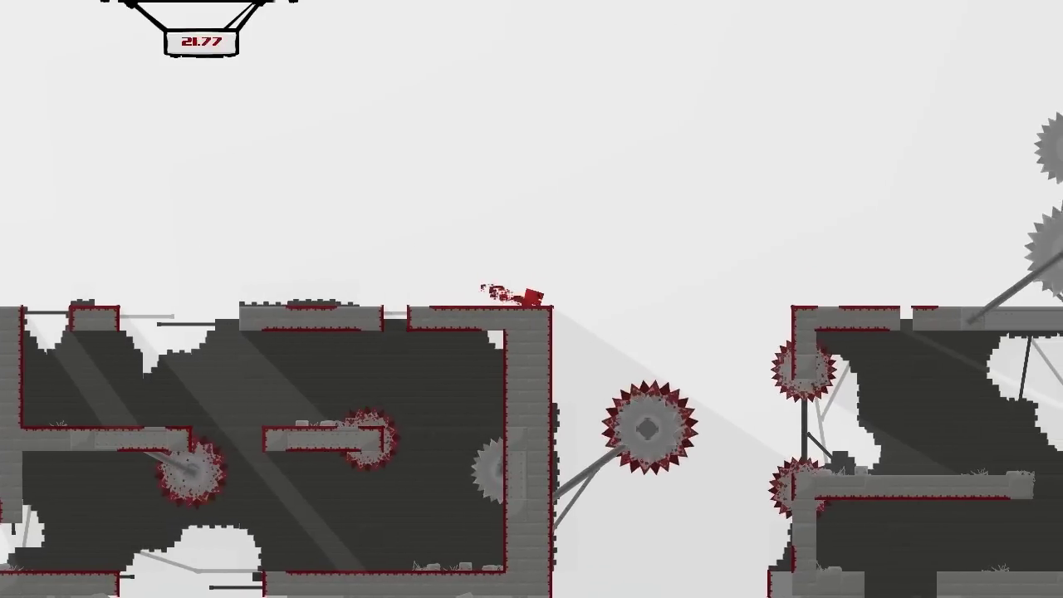
key("space")
key("Left")
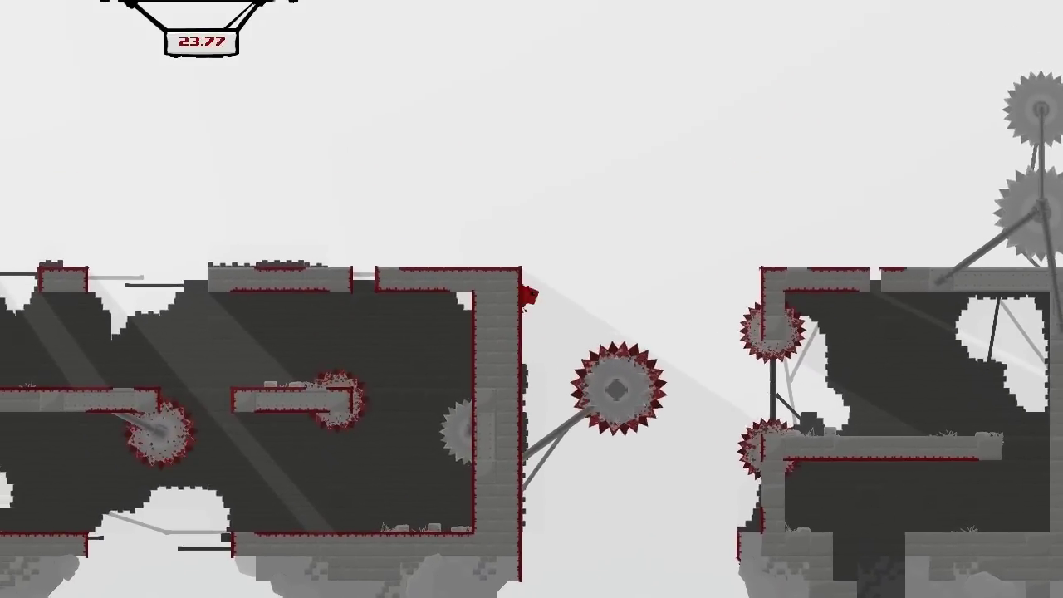
key("space")
key("Right")
key("Right")
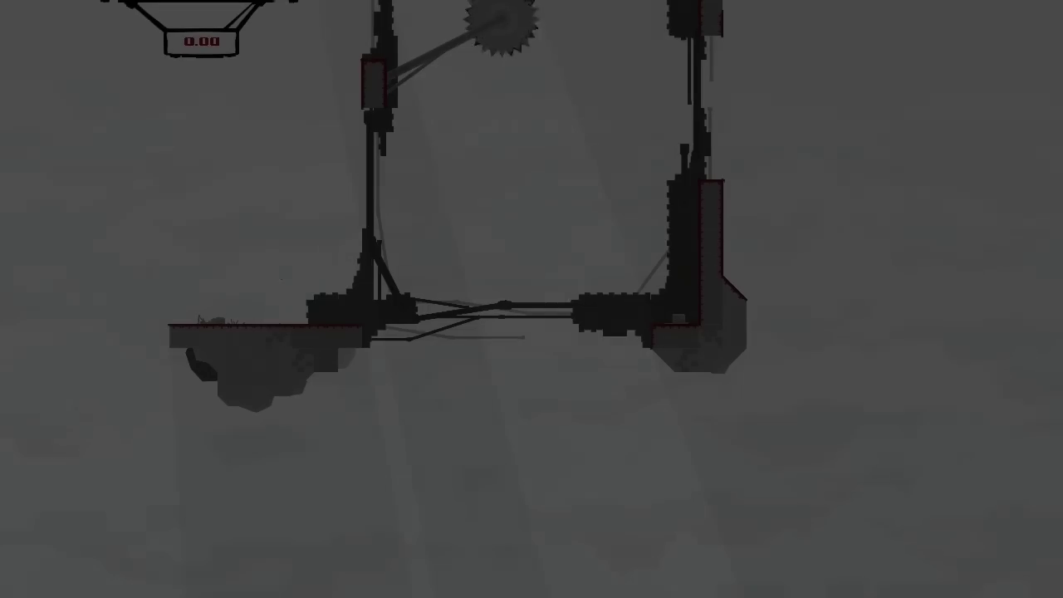
key("Right")
Step: Jump to the right tower, climb its wall, then leap back to the left pillar
key("space")
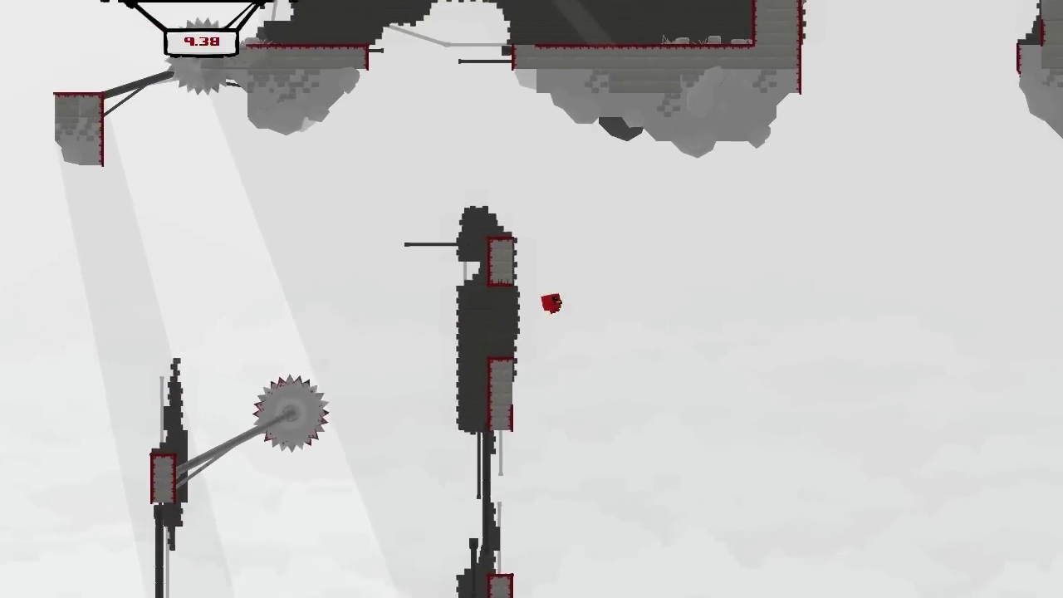
key("Right")
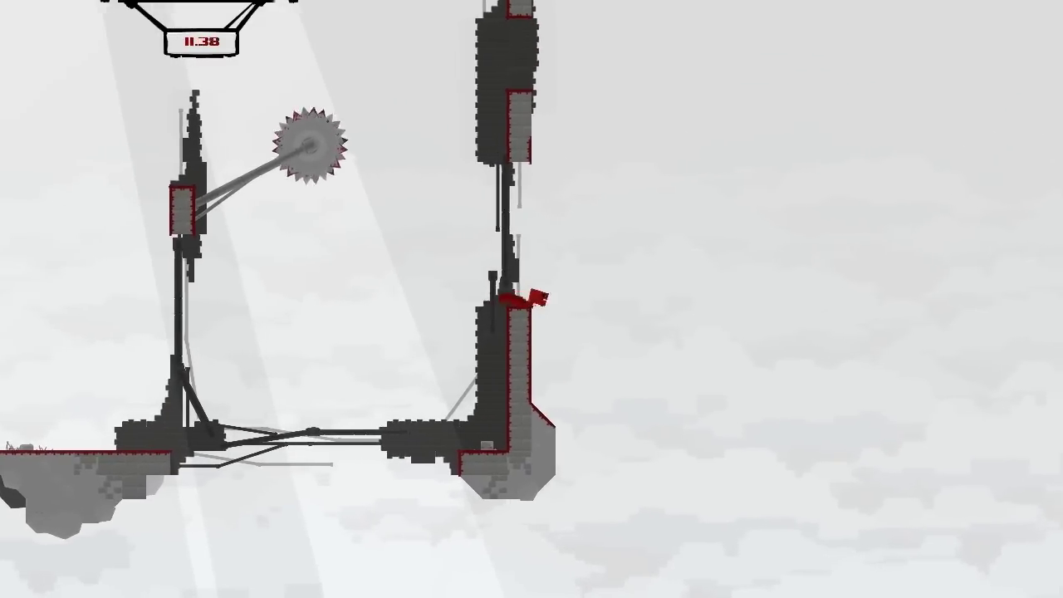
key("space")
key("Left")
key("space")
key("Left")
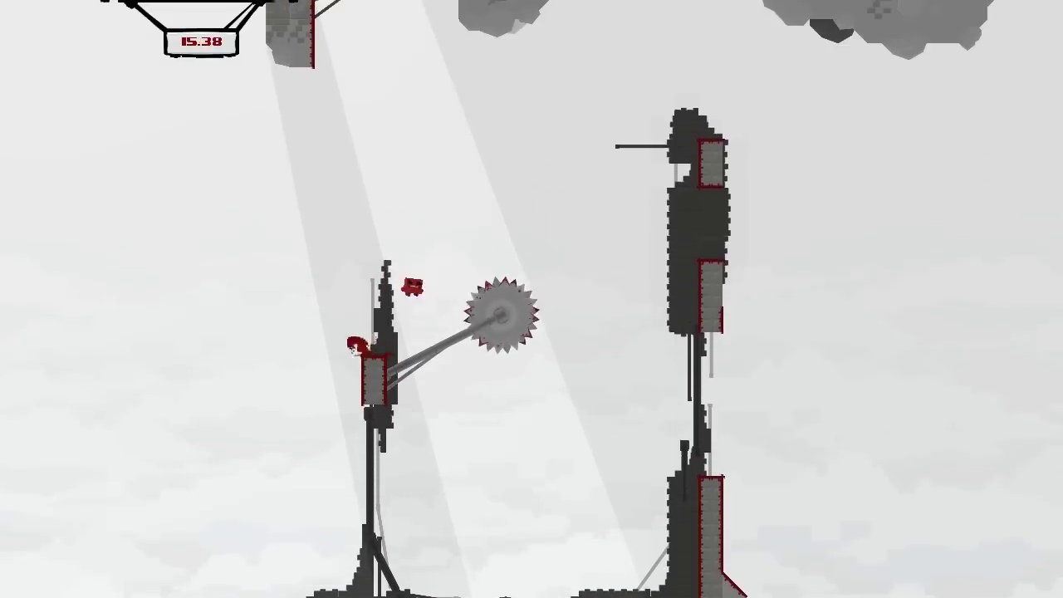
Step: Bounce up between the pillars to the small ledge and reach the fortress wall
key("space")
key("space")
key("Left")
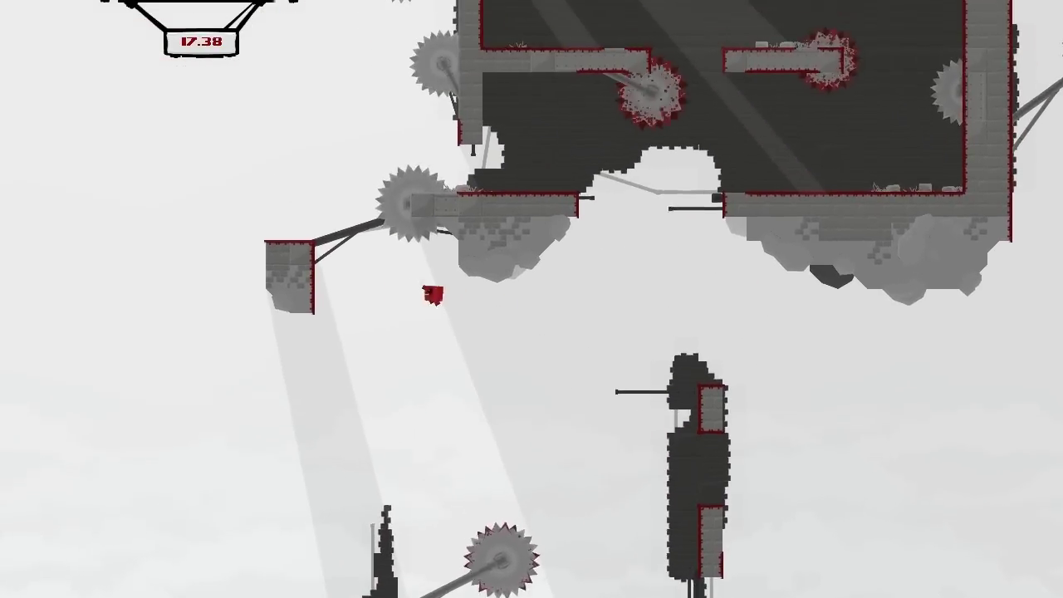
key("space")
key("Right")
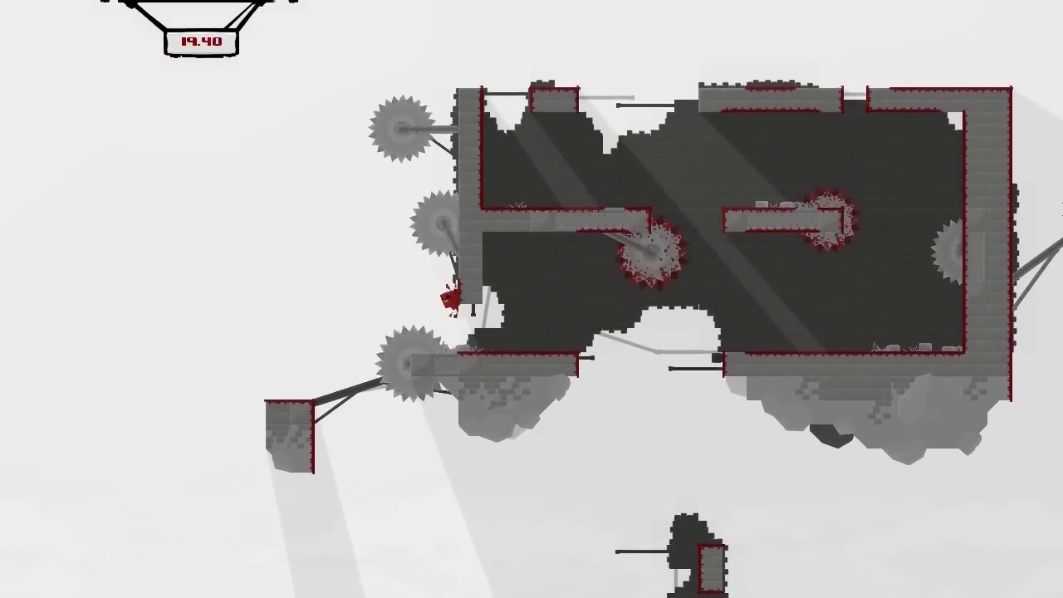
key("space")
Step: Run through the fortress, climb its right inner wall and exit above the roof
key("Right")
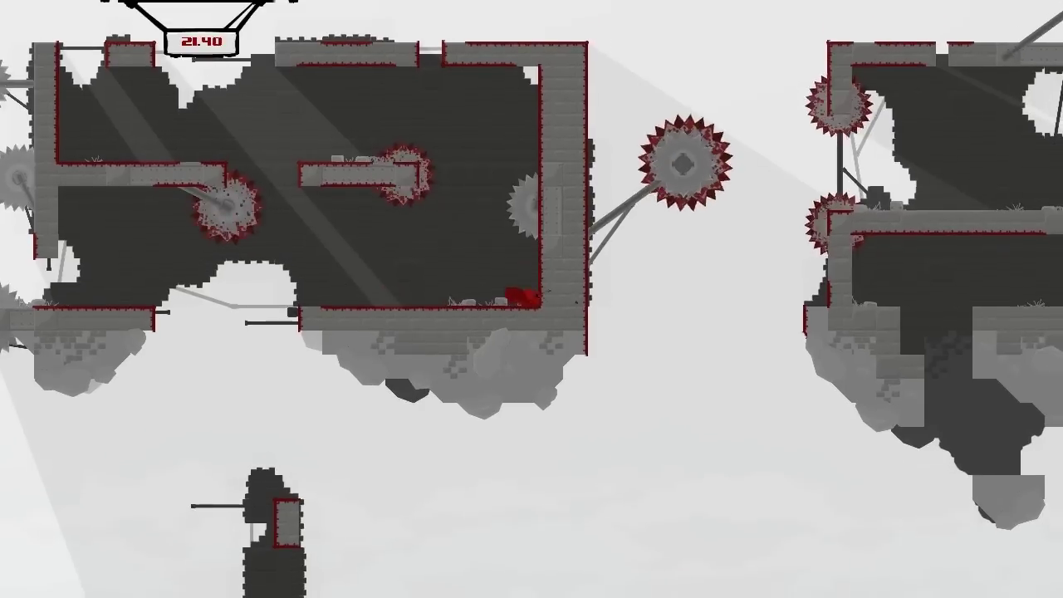
key("space")
key("space")
key("Left")
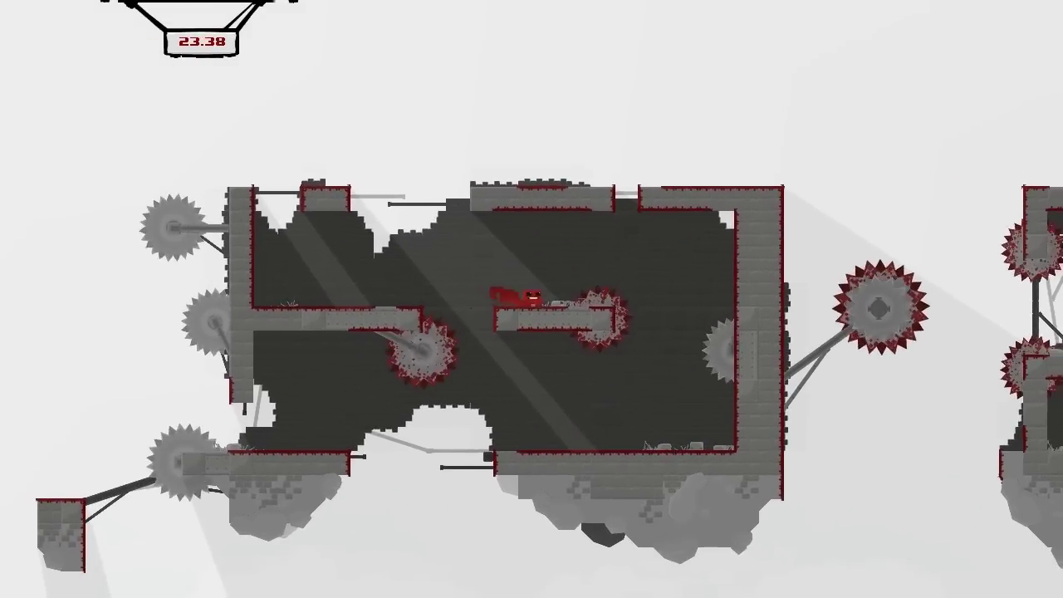
key("Left")
key("space")
key("space")
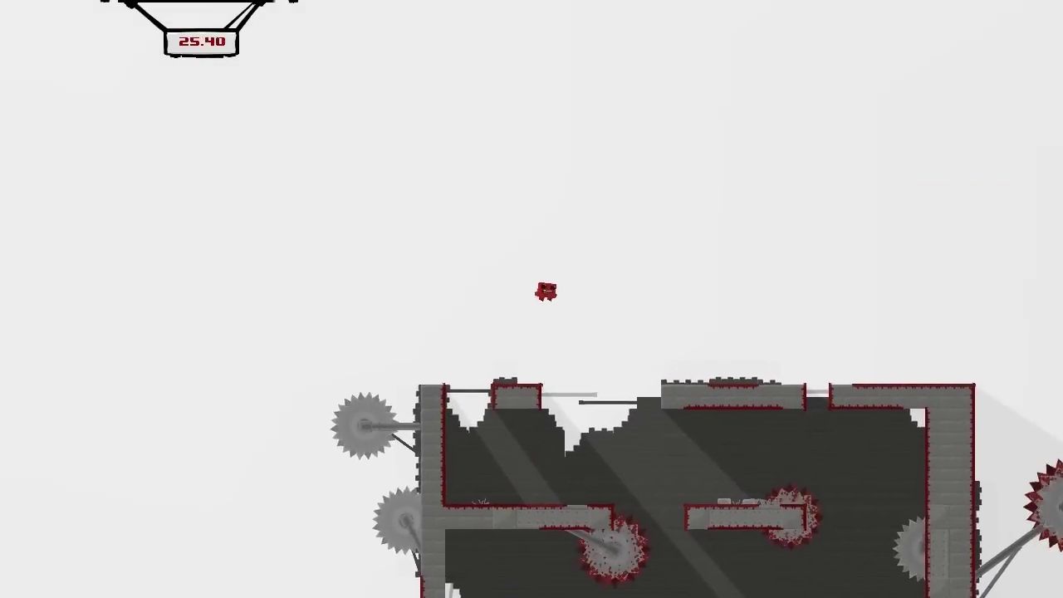
Step: Run along the fortress roof and leap the gap, dying on the saw
key("Right")
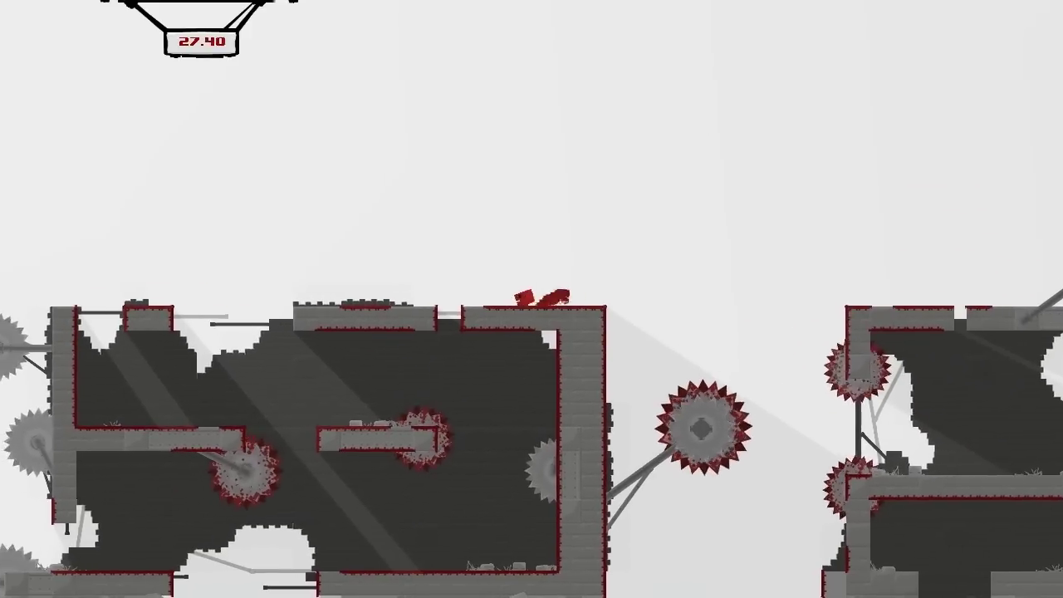
key("Right")
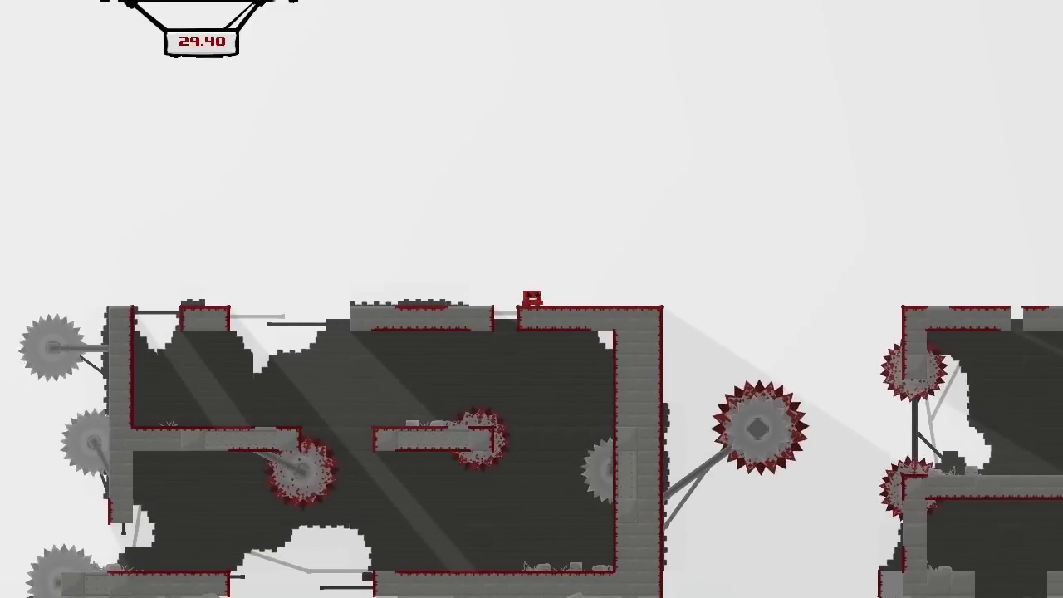
key("Right")
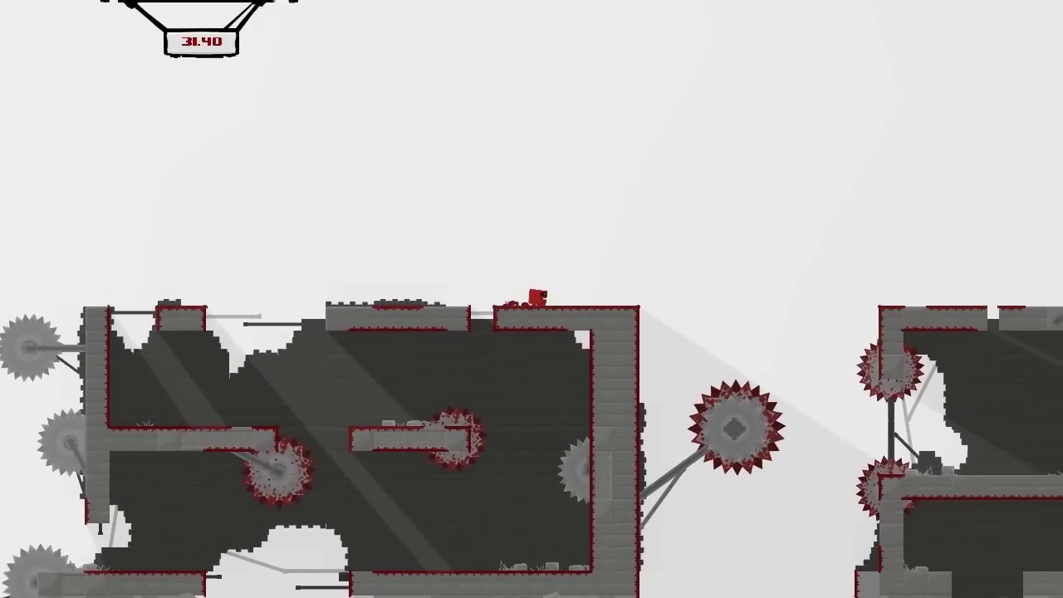
key("Right")
key("space")
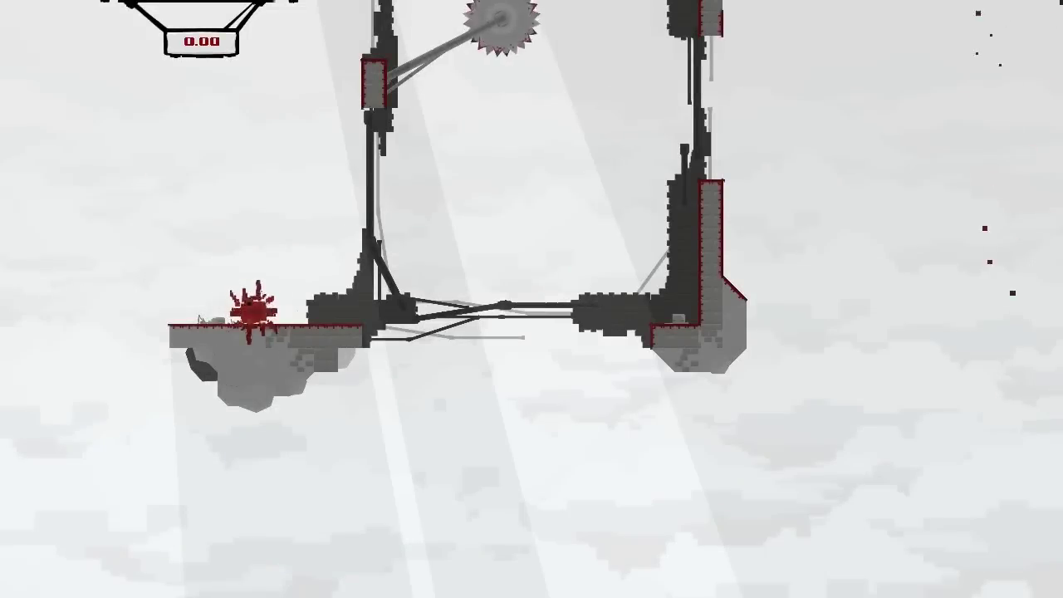
Step: From spawn, jump to the right tower and bounce up between the pillars
key("Right")
key("space")
key("space")
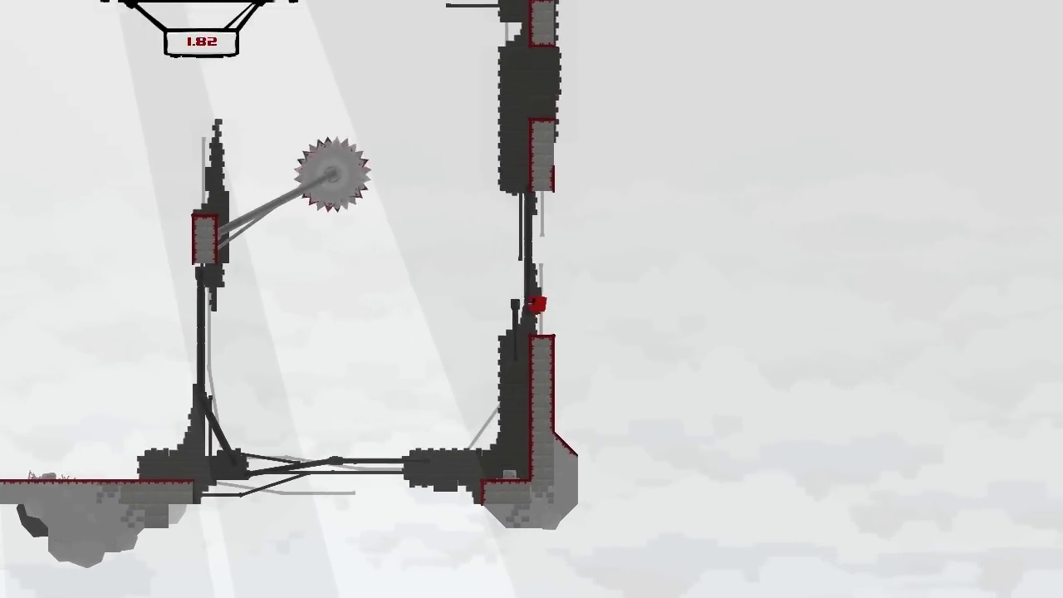
key("space")
key("Left")
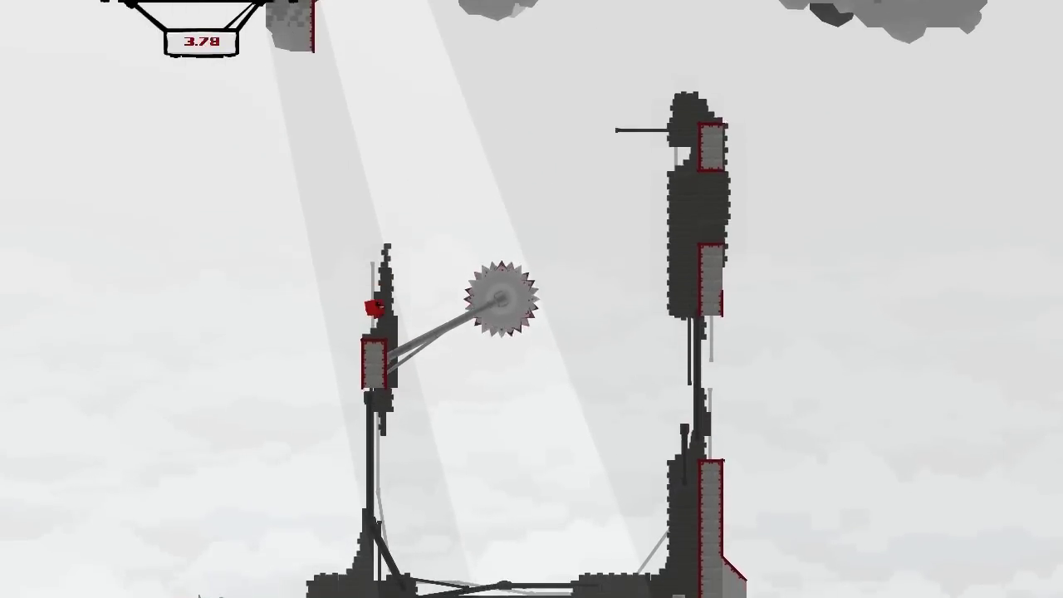
key("space")
key("space")
key("space")
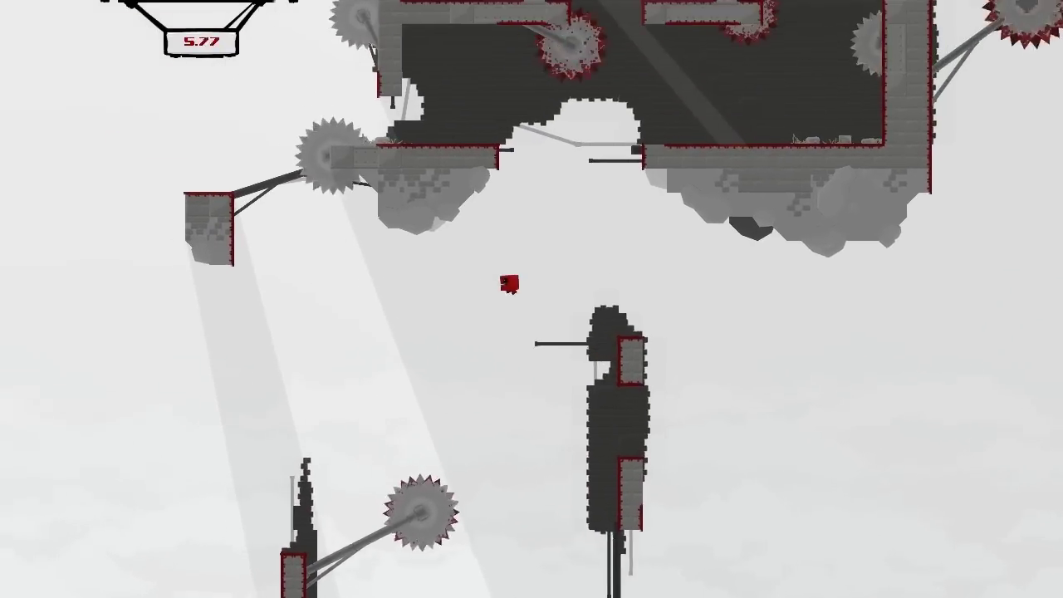
Step: Enter the fortress, die jumping into its inner saw, and start a new run
key("space")
key("Right")
key("space")
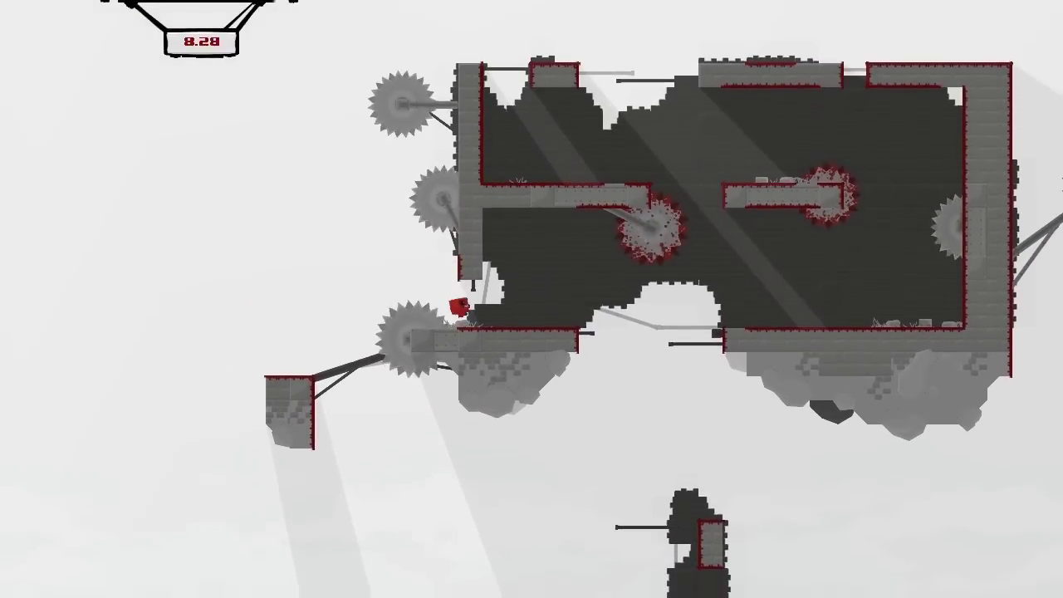
key("Right")
key("space")
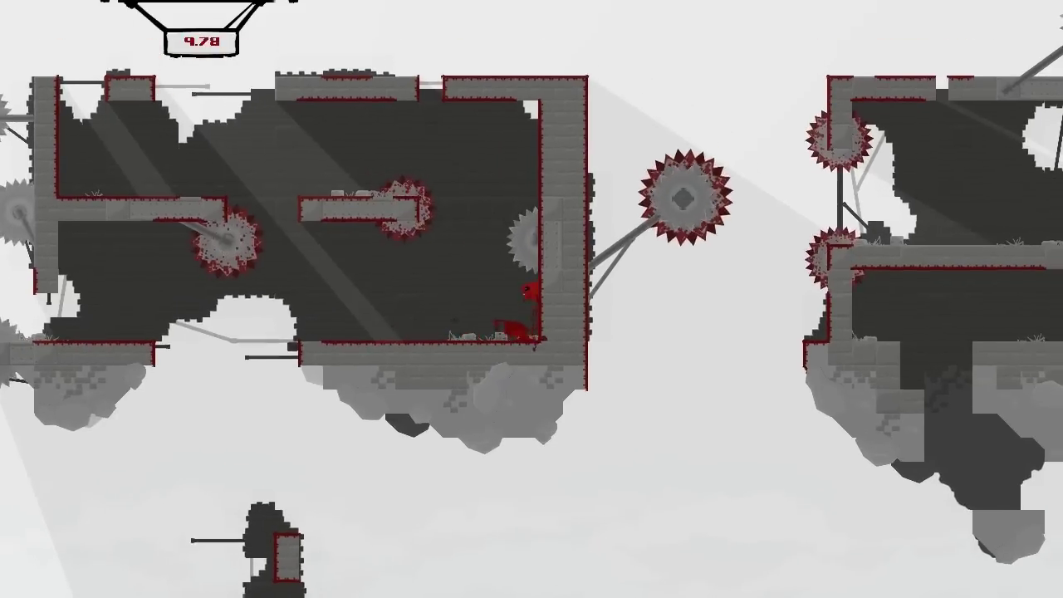
key("space")
key("space")
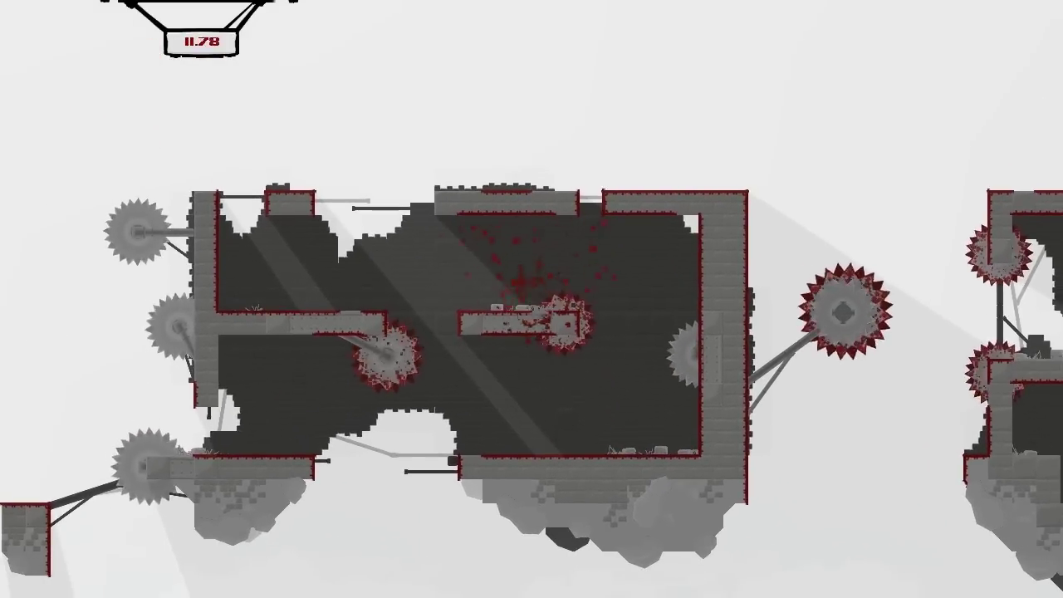
key("Right")
key("space")
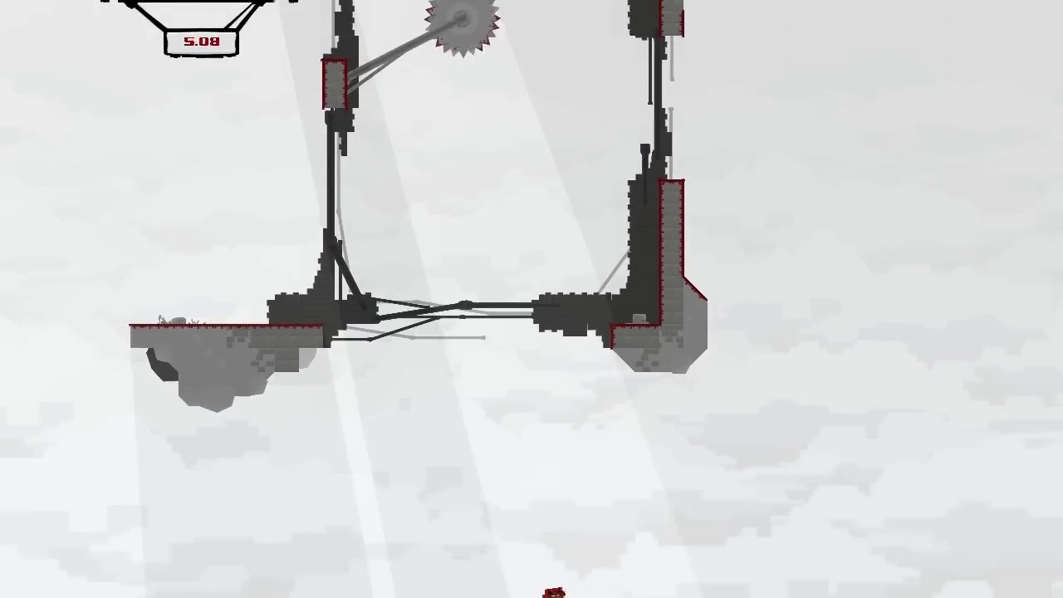
Step: Climb between the towers past the saw onto the upper-left ledge
key("Right")
key("space")
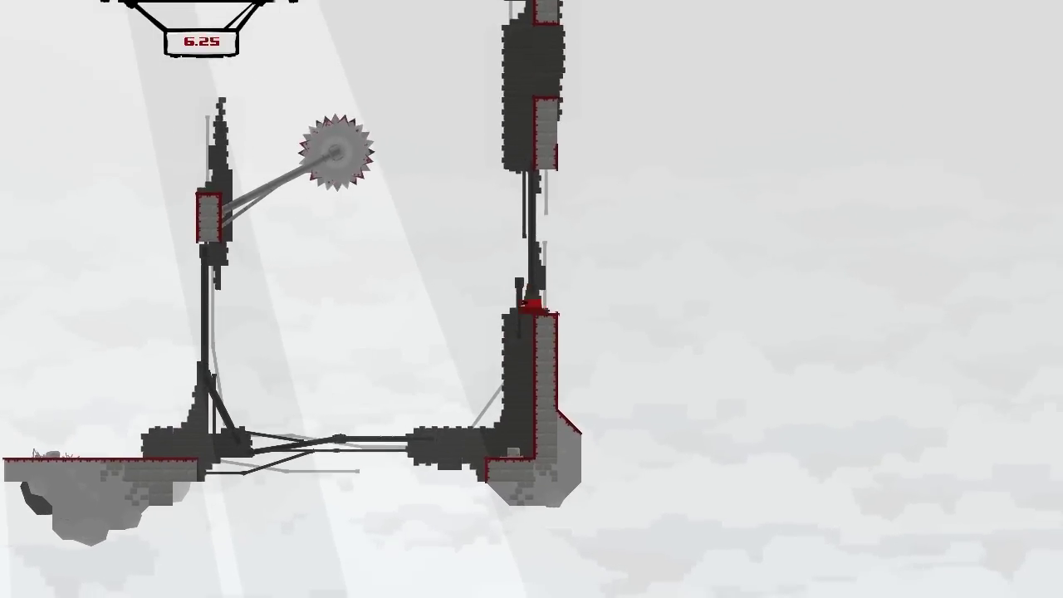
key("space")
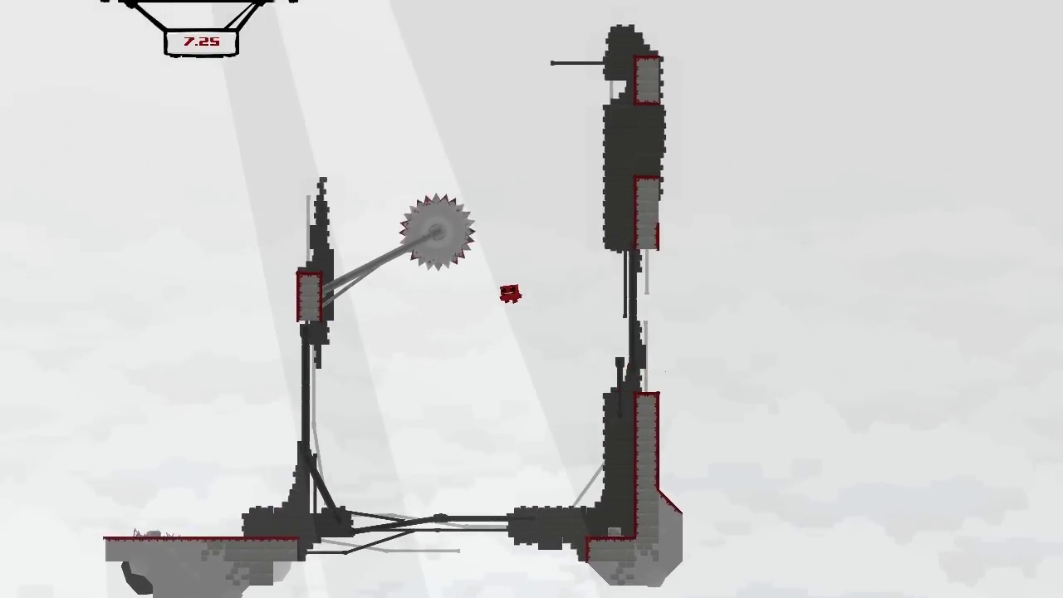
key("space")
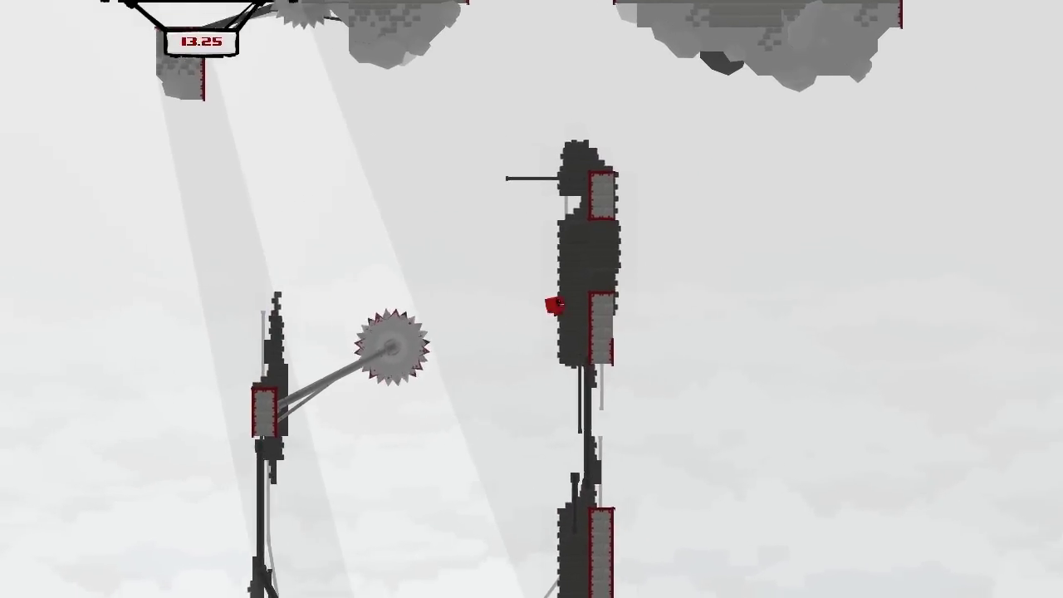
key("space")
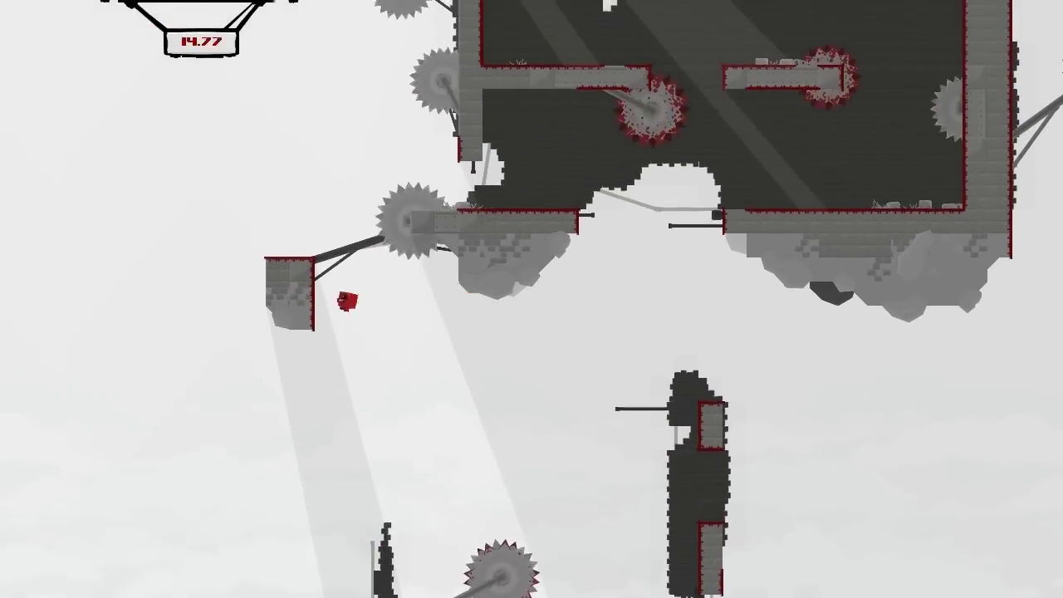
key("Left")
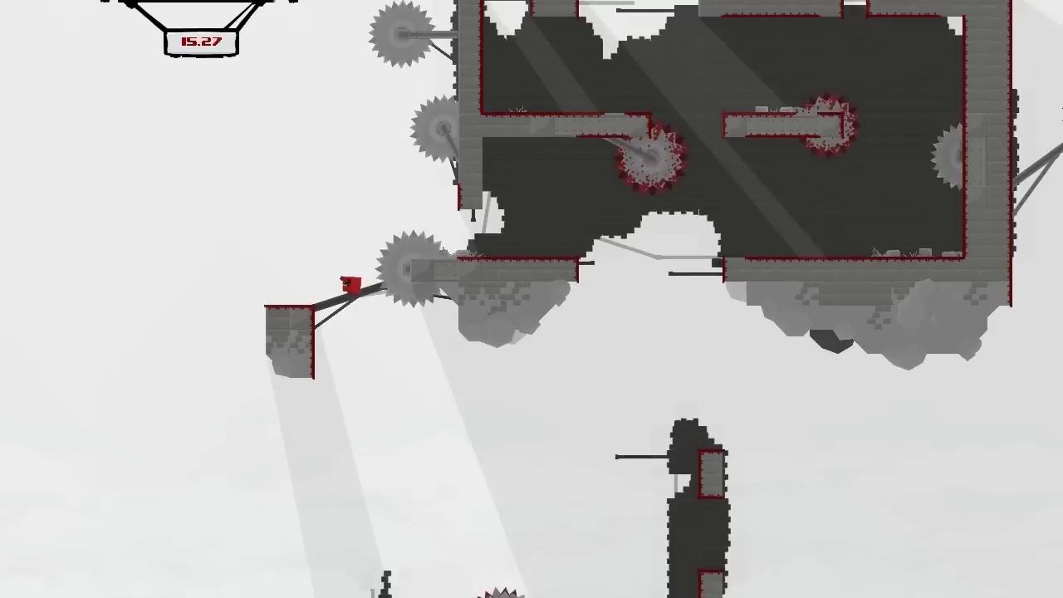
Step: Run the fortress's bottom corridor and climb to the top of its left wall
key("space")
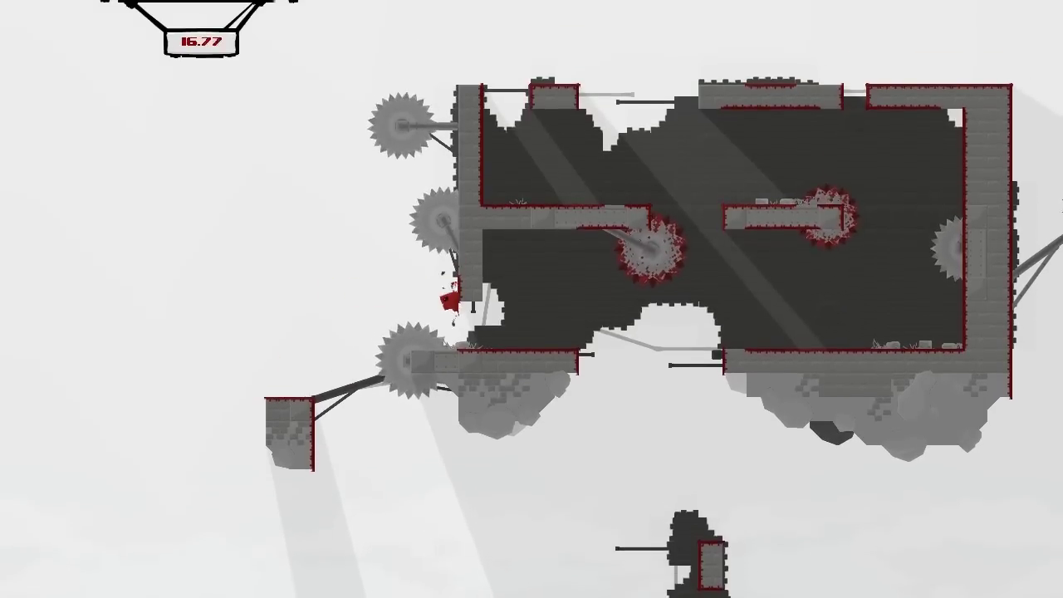
key("Right")
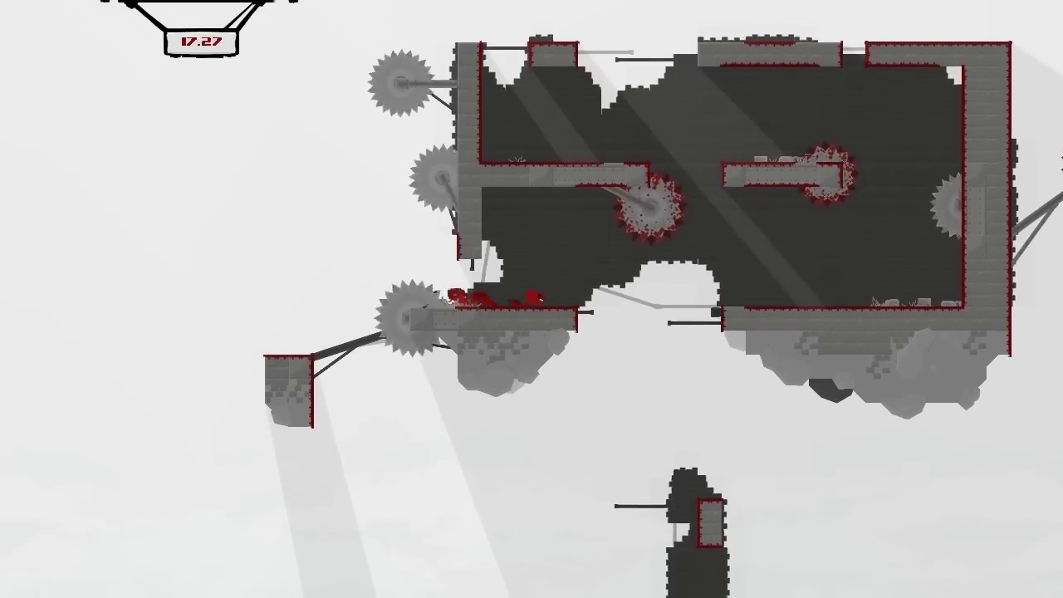
key("space")
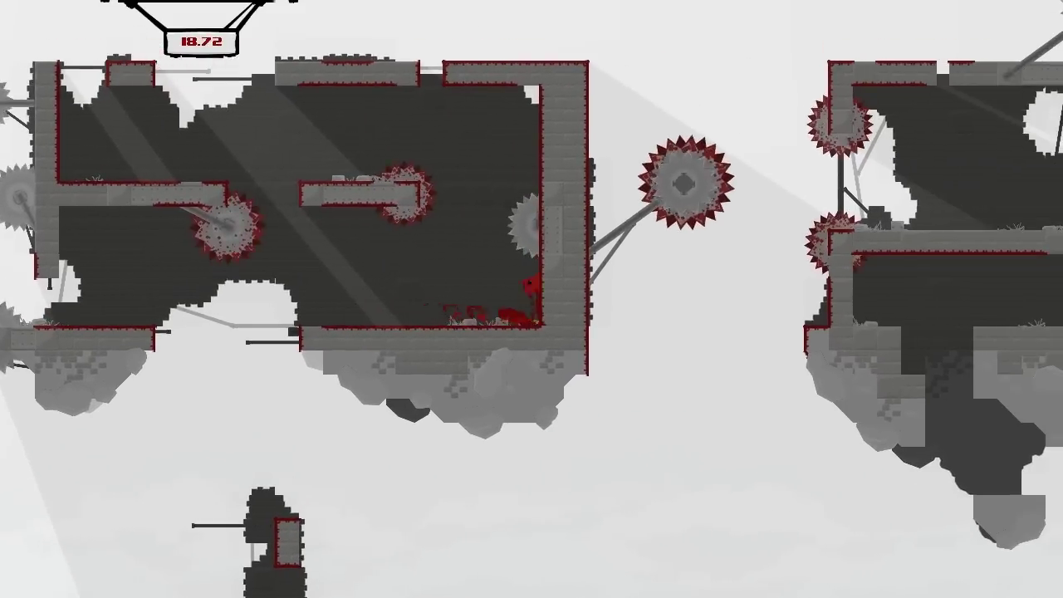
key("space")
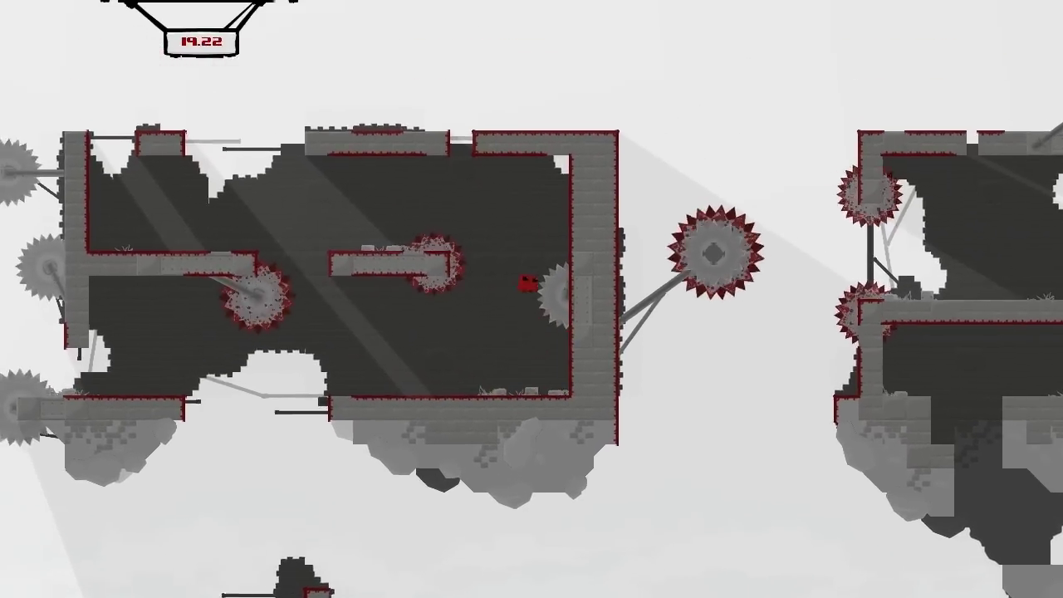
key("Left")
key("Left")
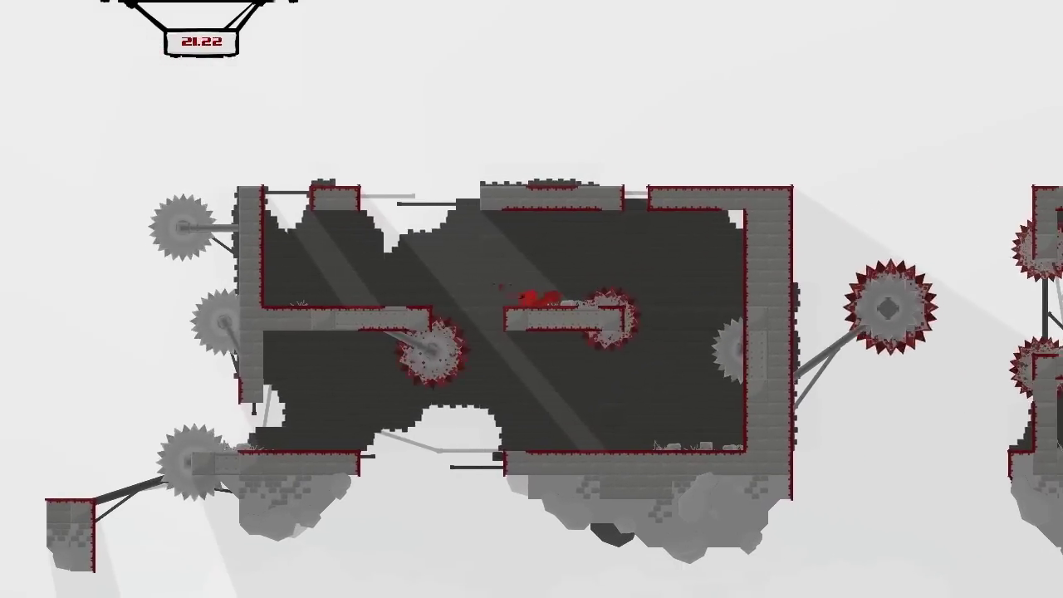
key("space")
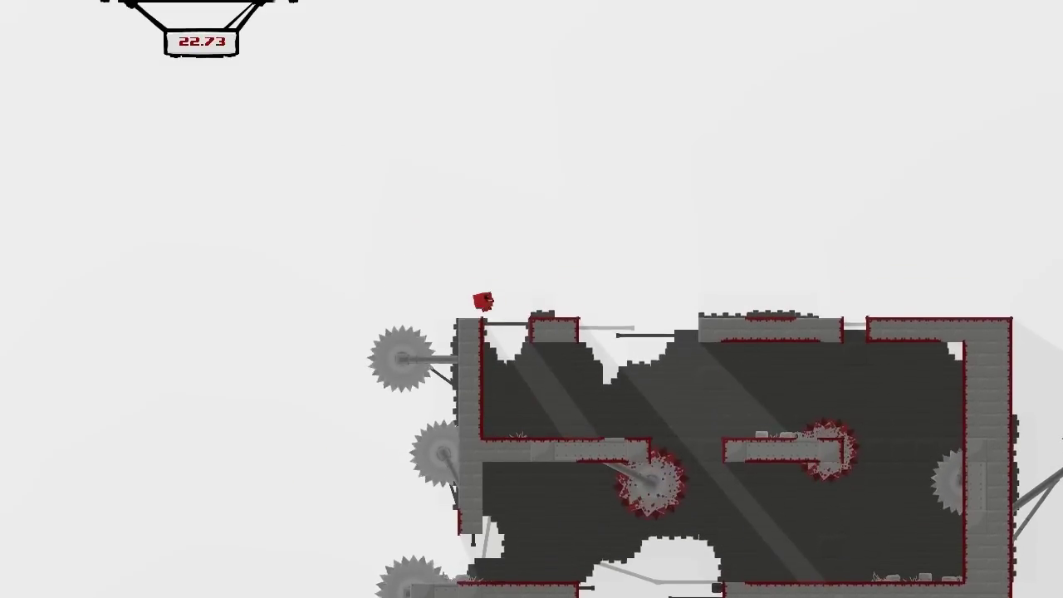
Step: Leap onto the fortress roof, hop right and jump the spiked-sawblade gap
key("Down")
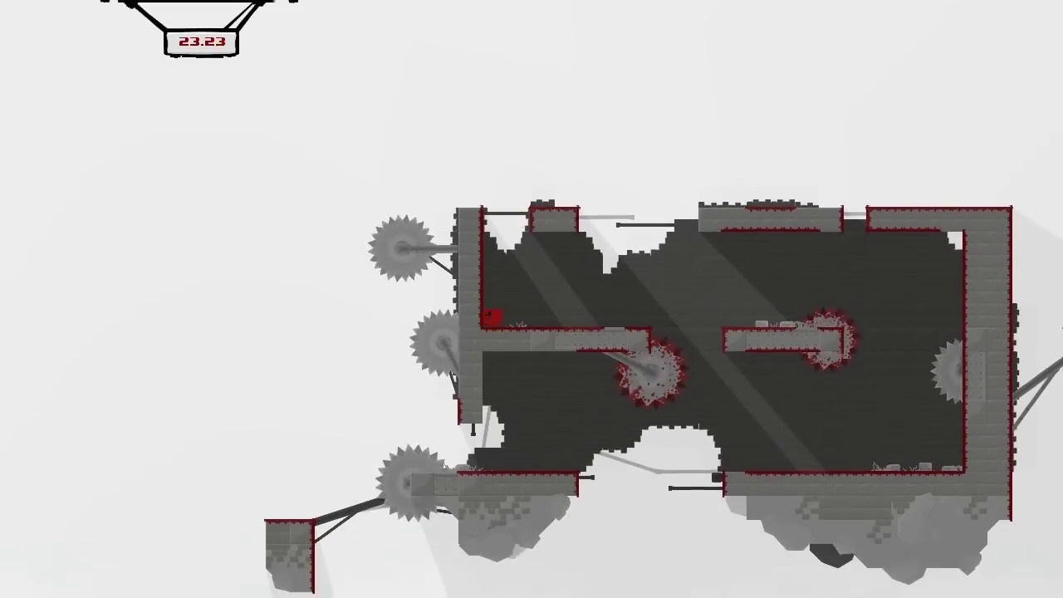
key("space")
key("Right")
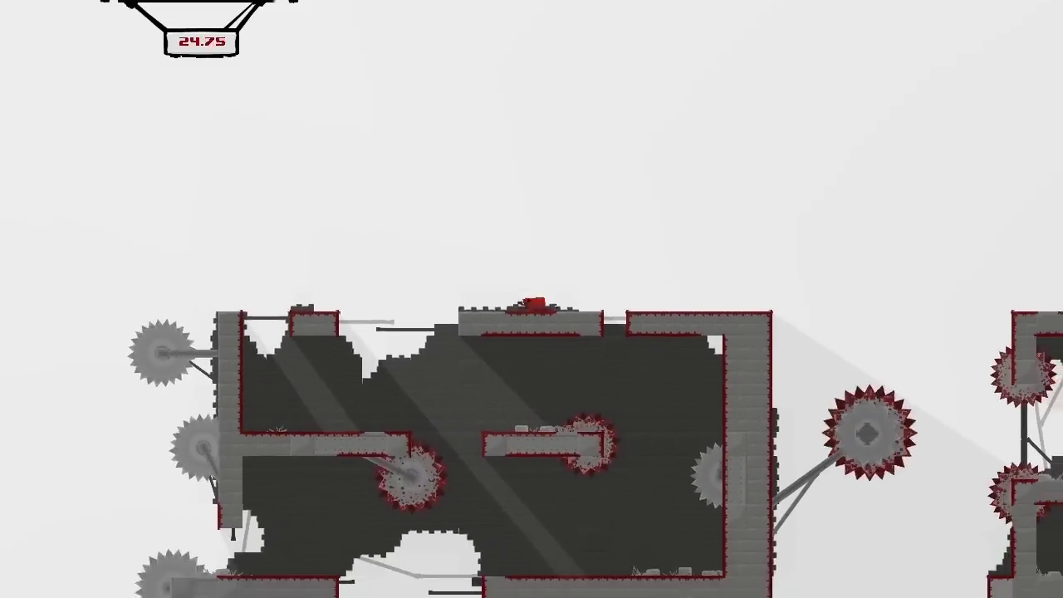
key("space")
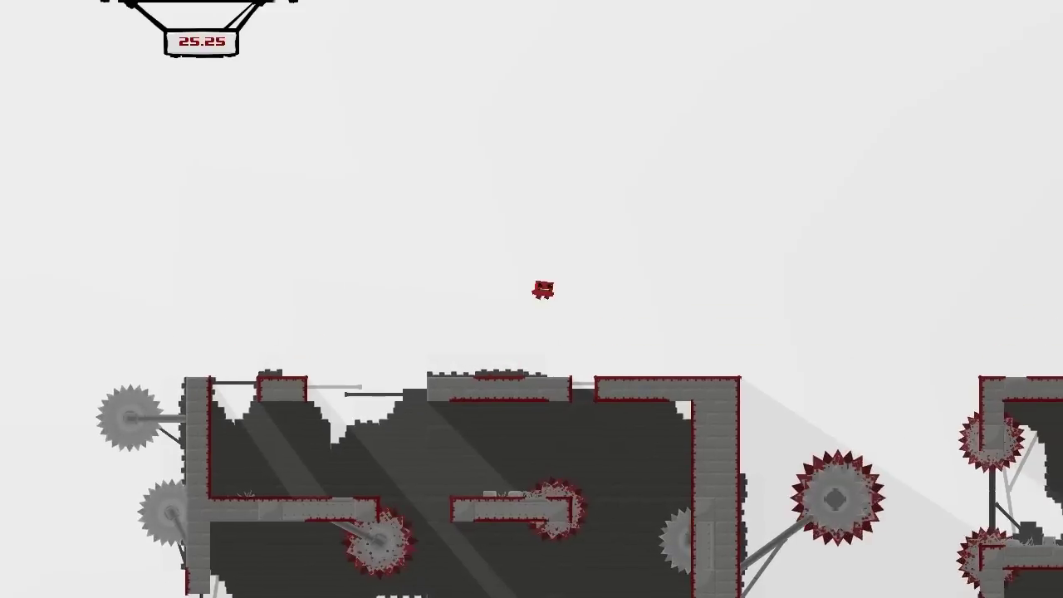
key("Right")
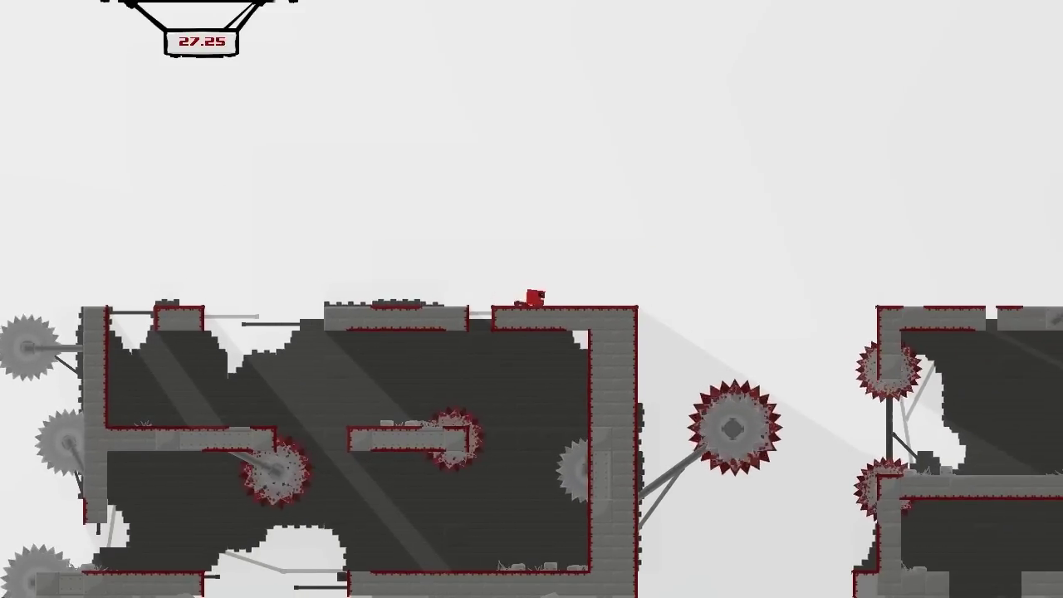
key("Right")
key("space")
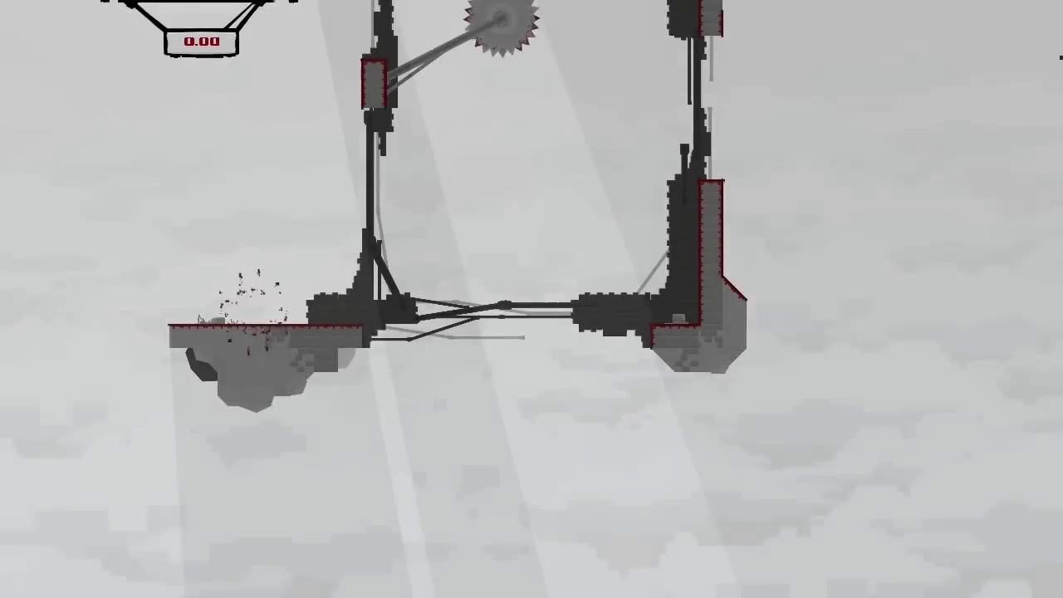
Step: Wall-jump from spawn across the towers onto the small ledge
key("Right")
key("space")
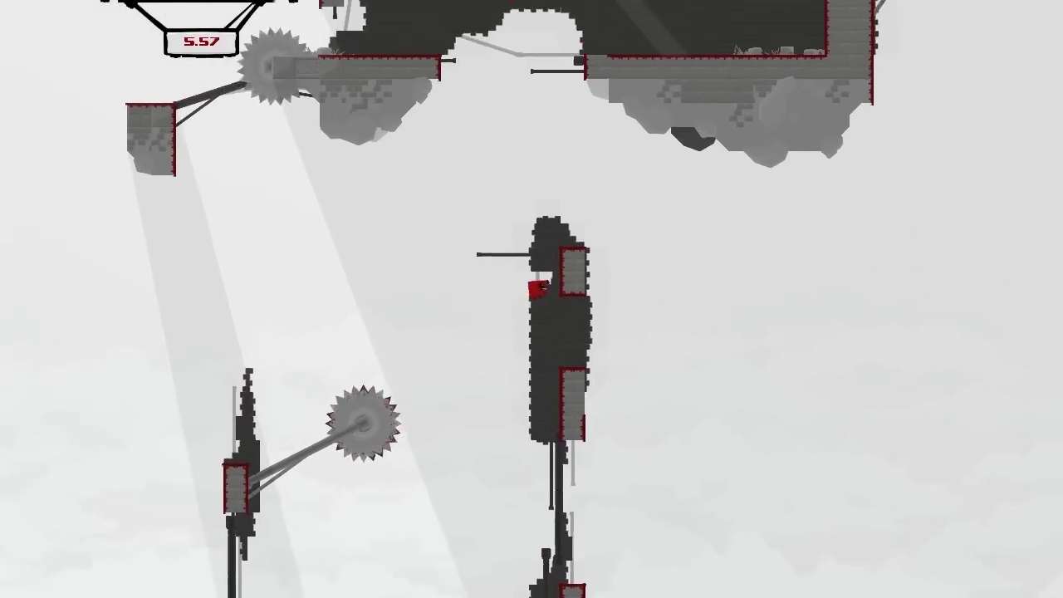
key("space")
key("Left")
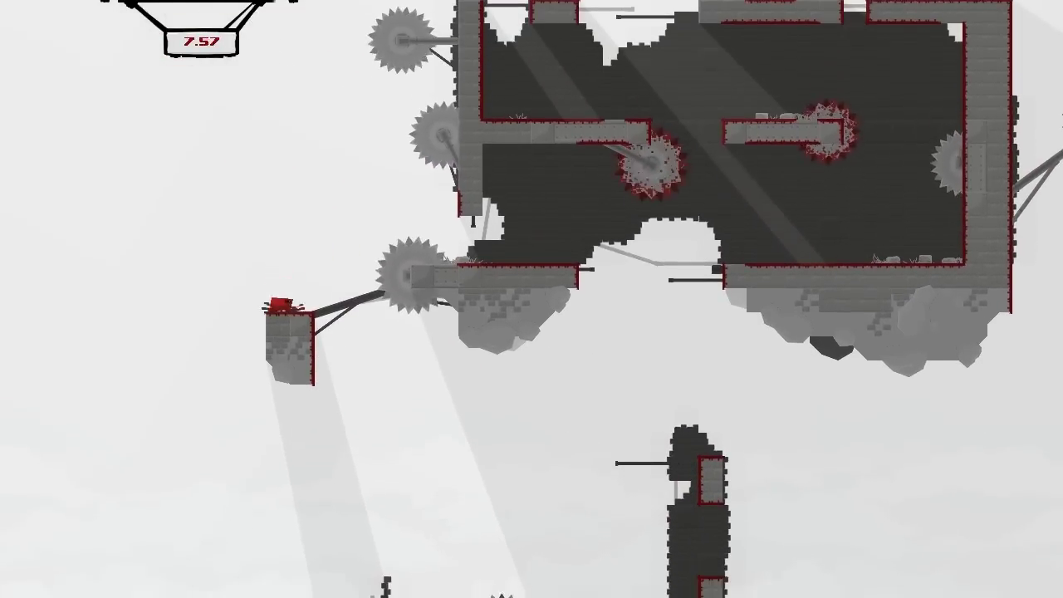
Step: Drop onto the fortress's lower platform and run into the right chamber, dying there
key("space")
key("Right")
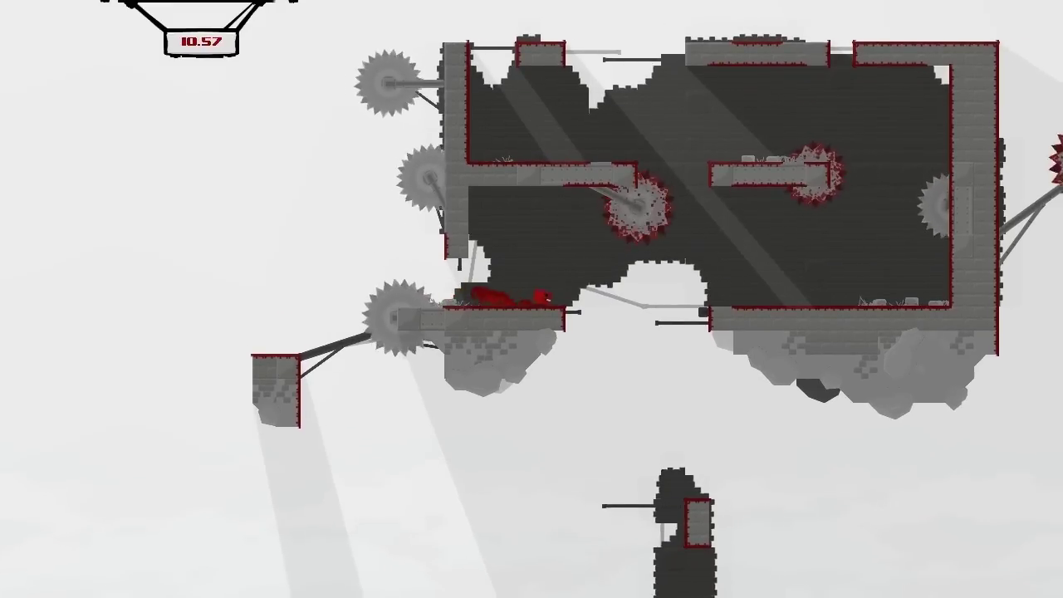
key("Right")
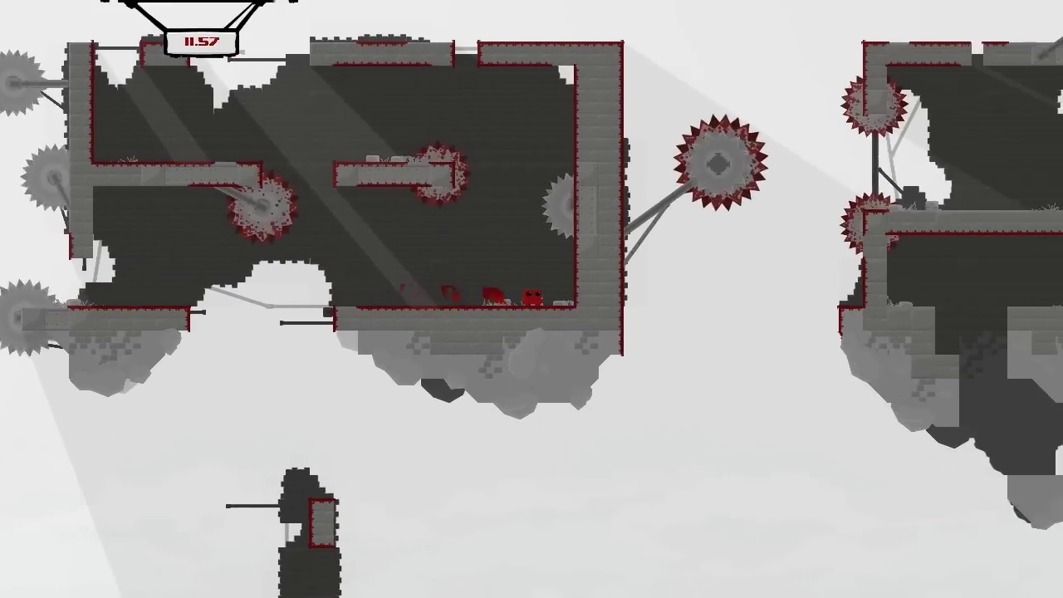
key("space")
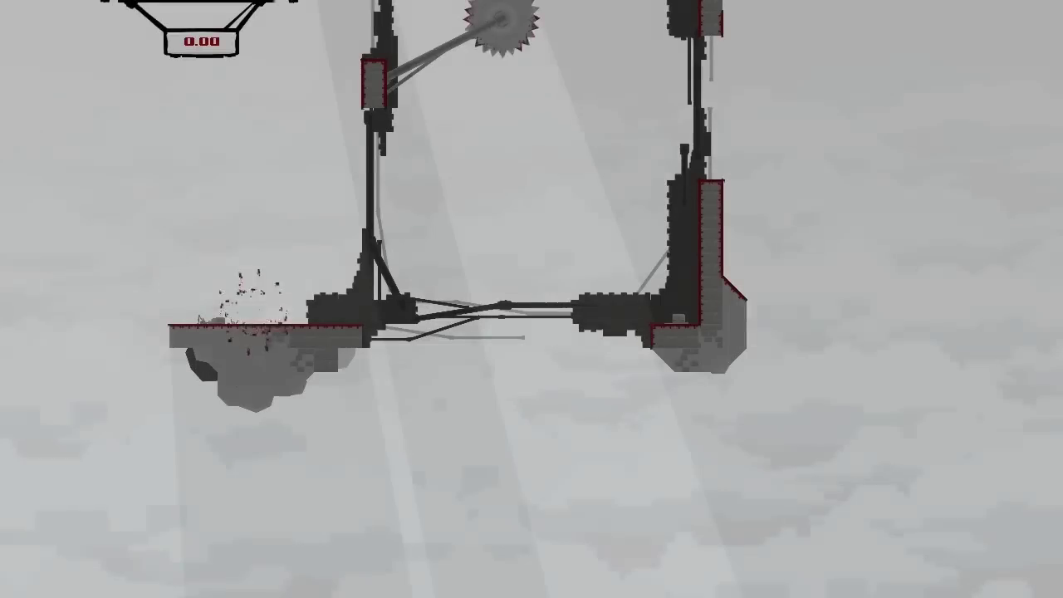
Step: Climb the towers to the fortress's outer wall and drop onto its ledge
key("Right")
key("space")
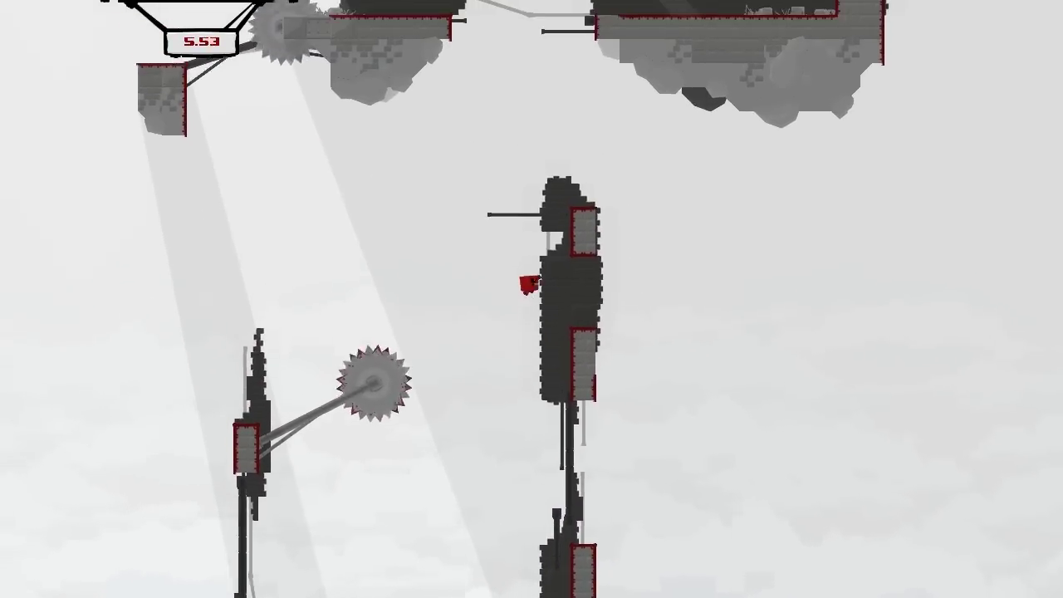
key("space")
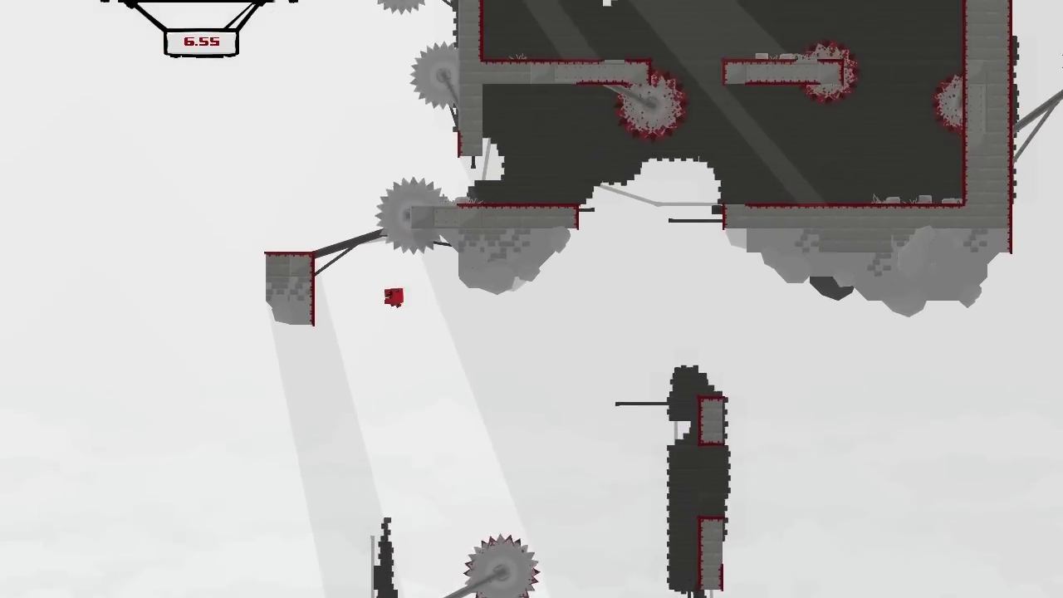
key("Left")
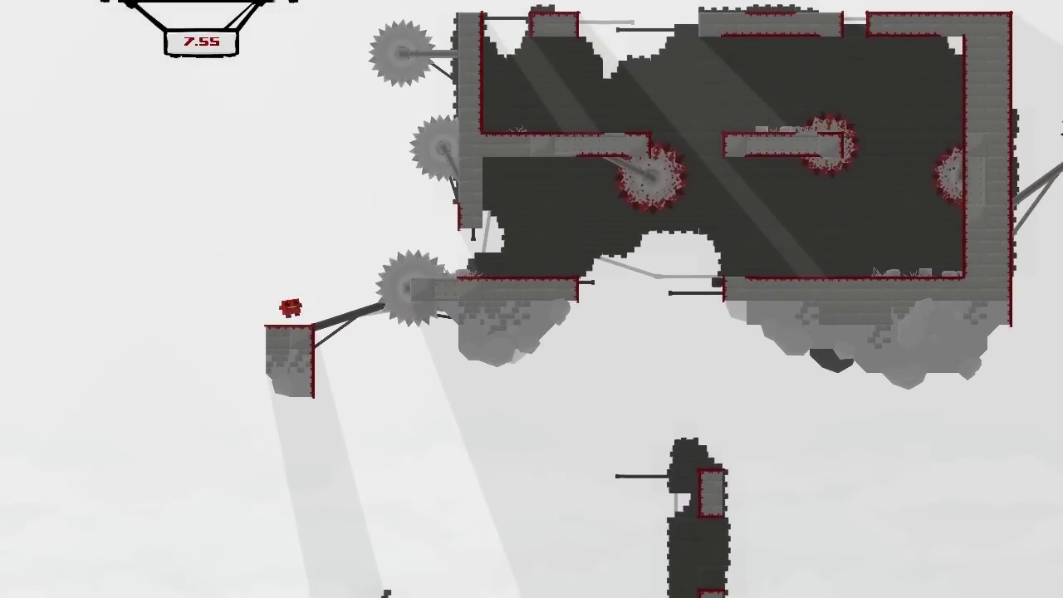
key("space")
key("Right")
key("Right")
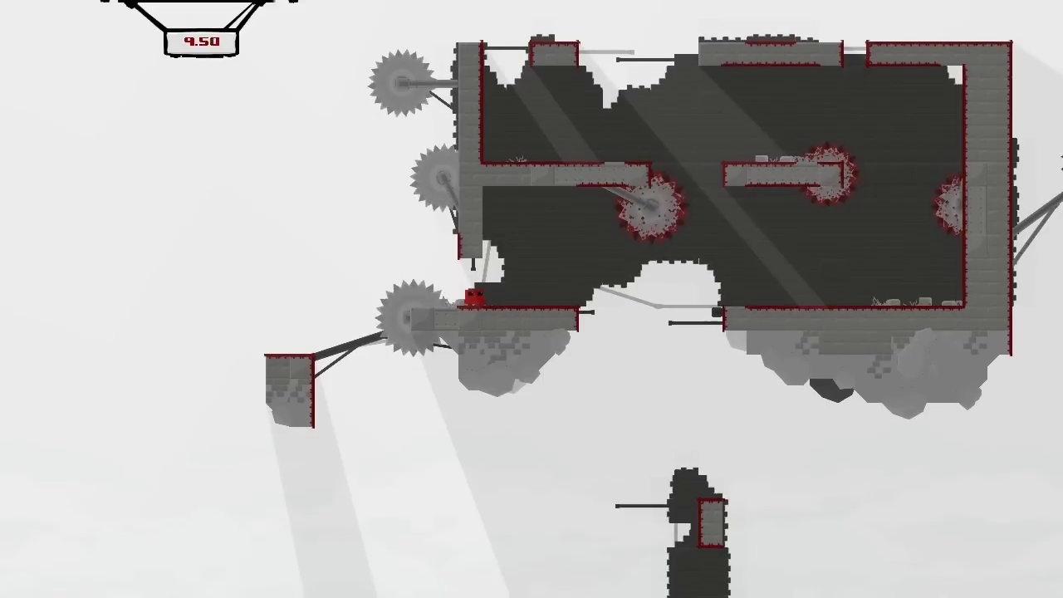
key("Right")
Step: Run through the fortress, climb its inner wall and jump out through the roof gap
key("space")
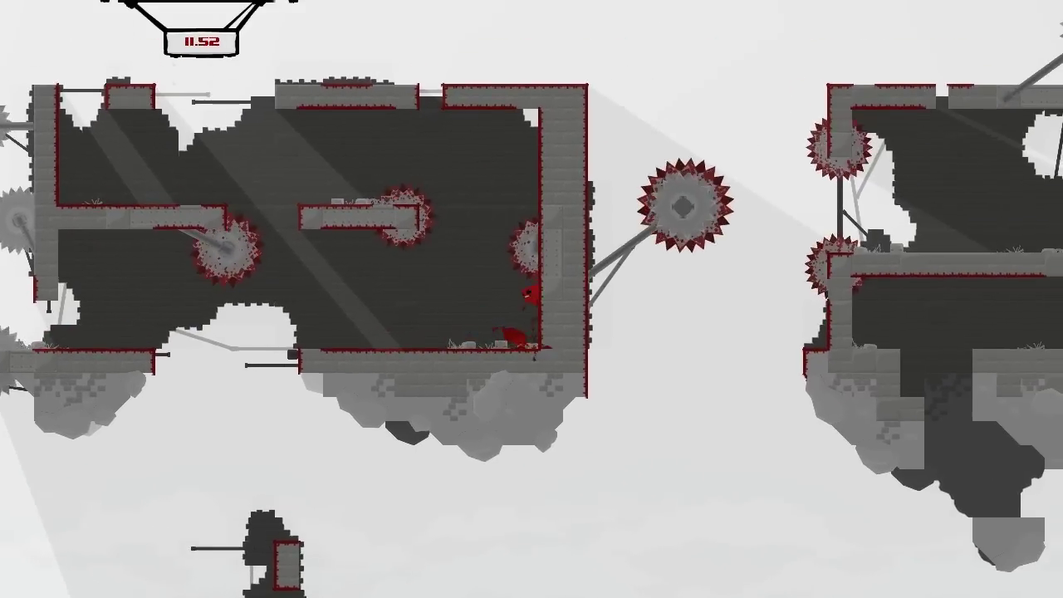
key("space")
key("space")
key("Left")
key("space")
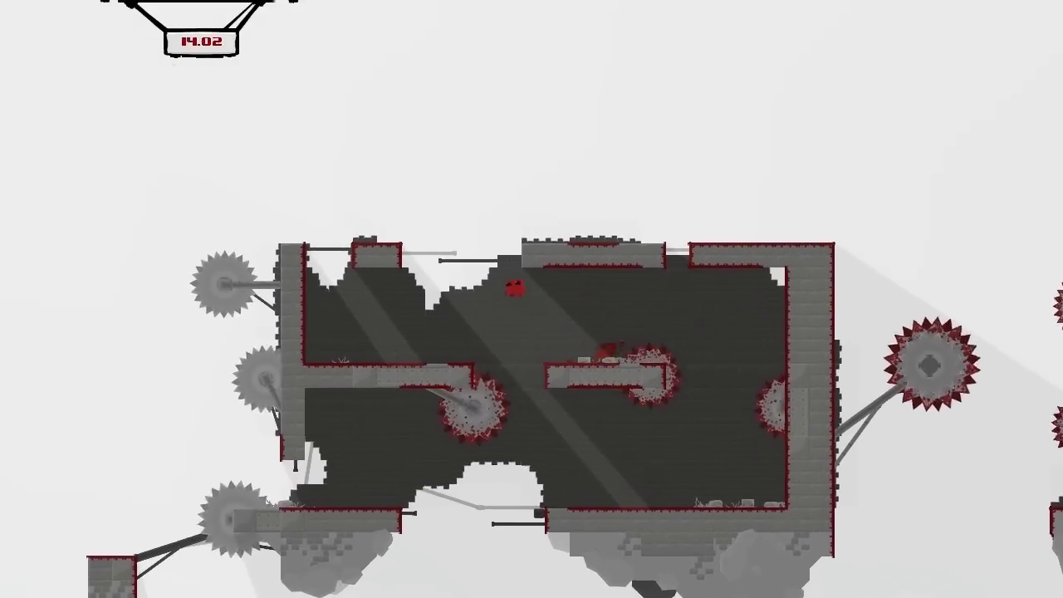
key("Left")
key("space")
key("space")
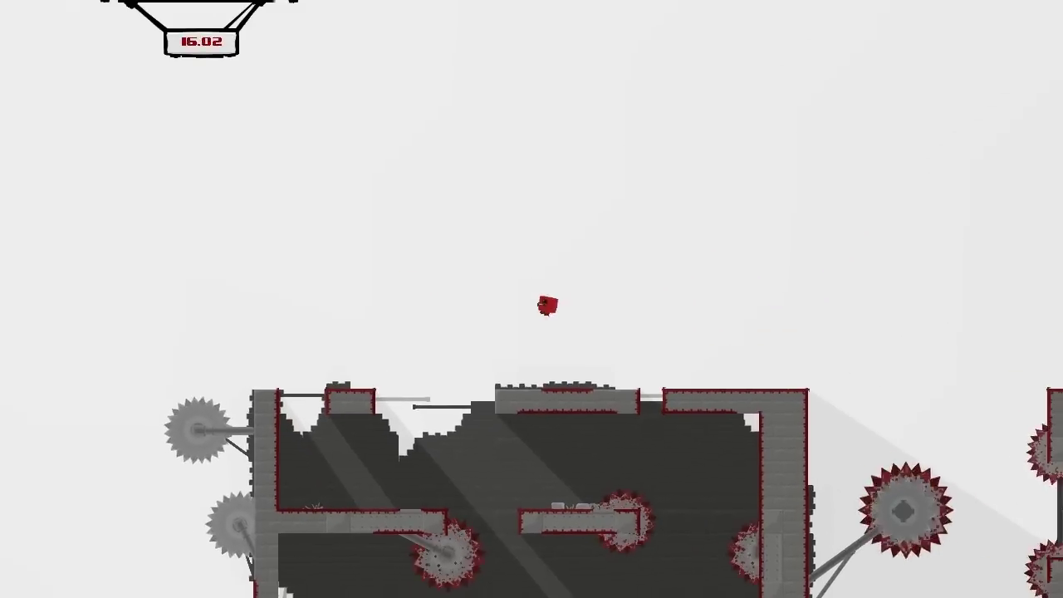
Step: Hop across the roof, clear the spiked-sawblade gap and drop into the next structure
key("Right")
key("space")
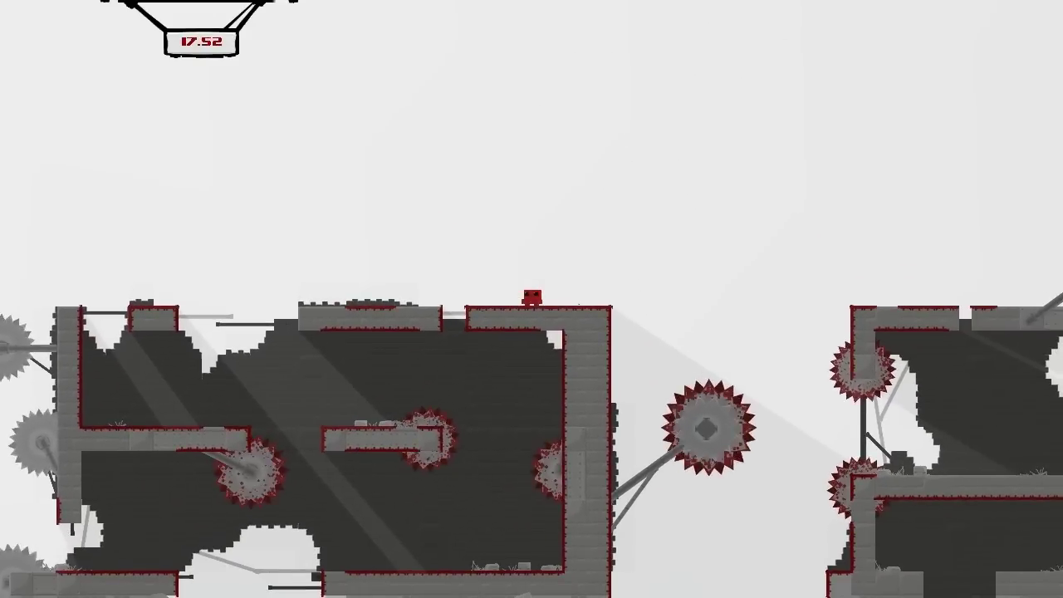
key("Right")
key("space")
key("Right")
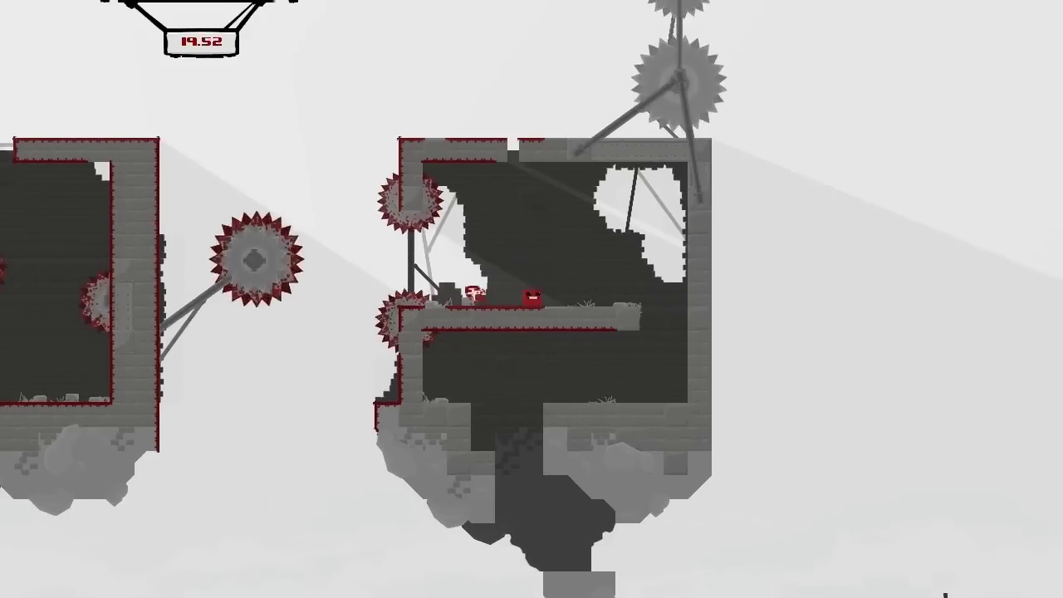
key("Right")
key("Right")
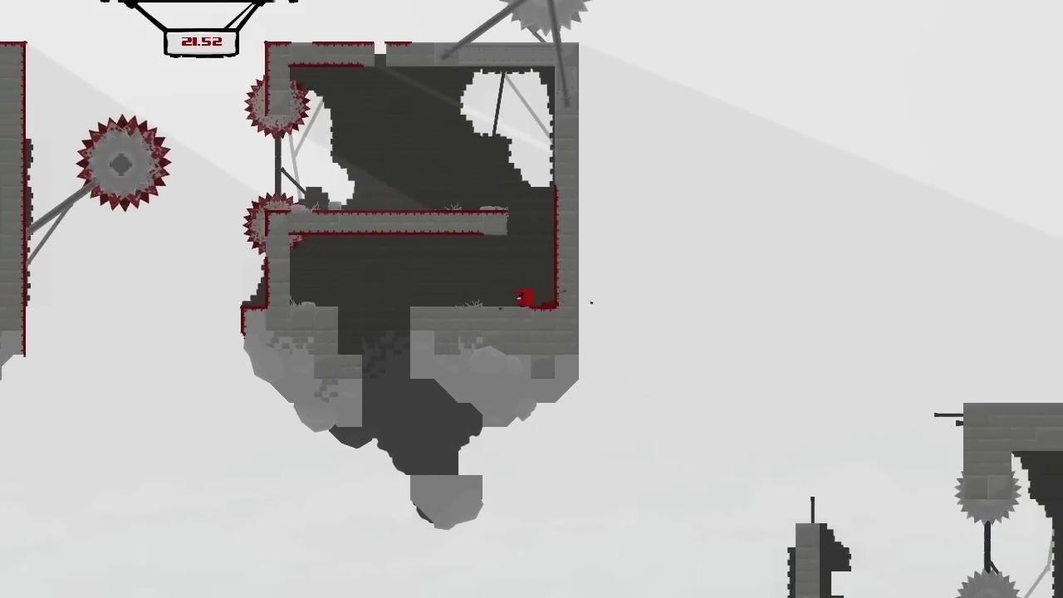
Step: Descend the shaft to the rock ledge and leap onto the small pillar
key("Left")
key("Left")
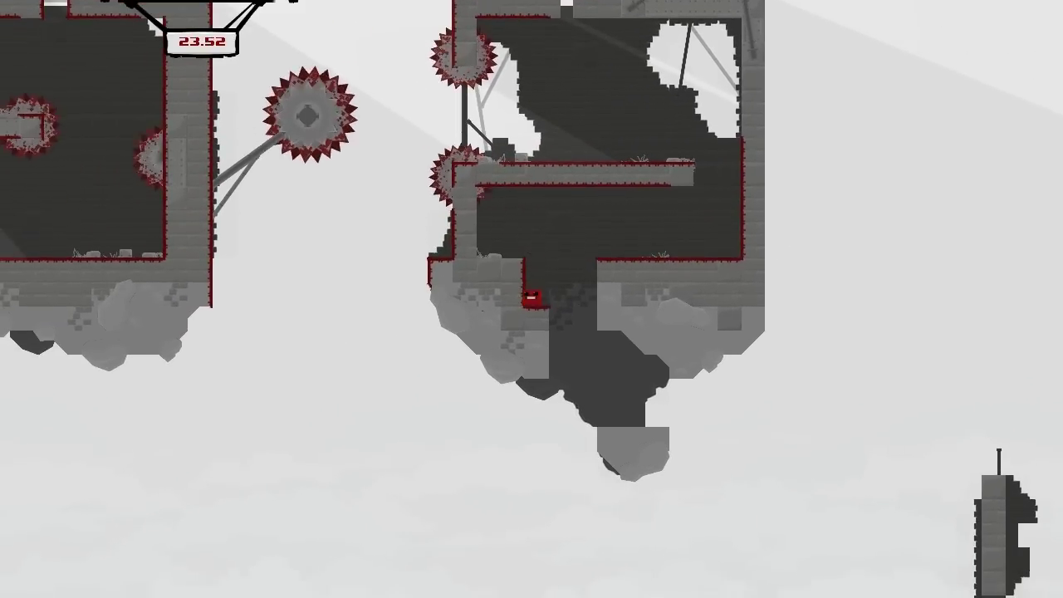
key("Down")
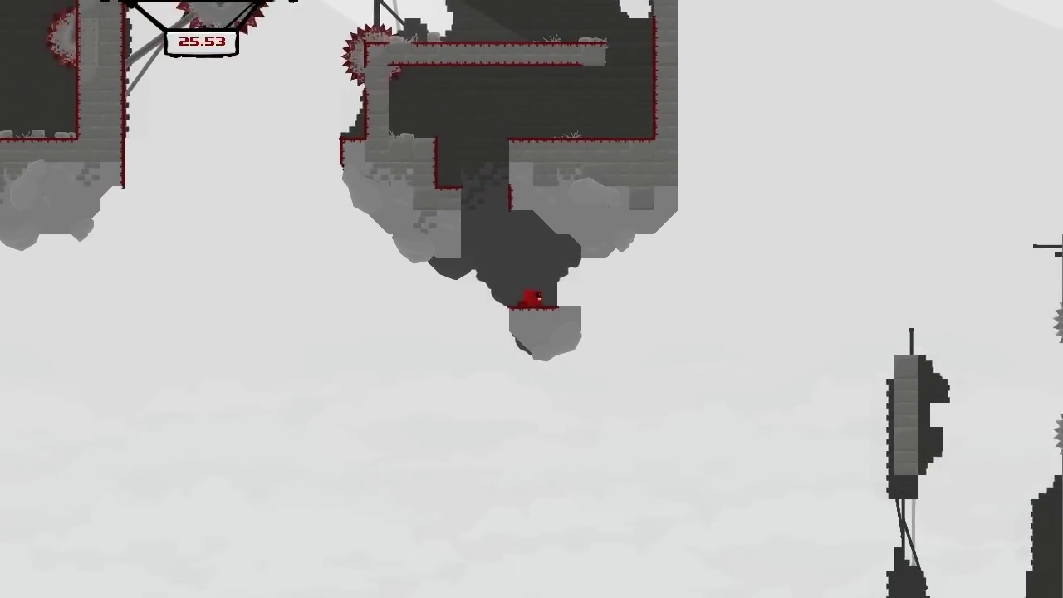
key("Right")
key("space")
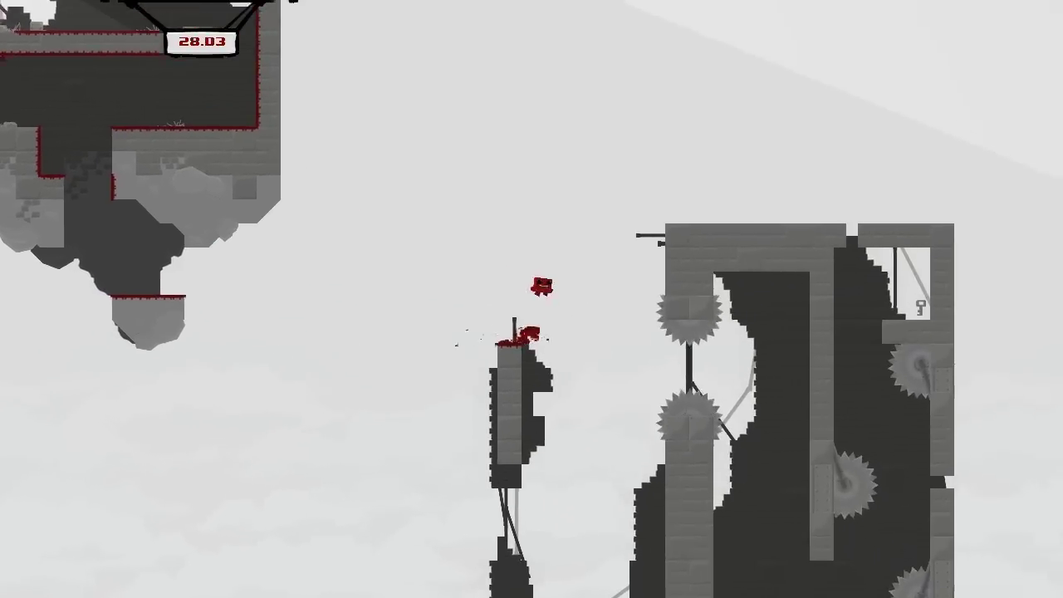
key("space")
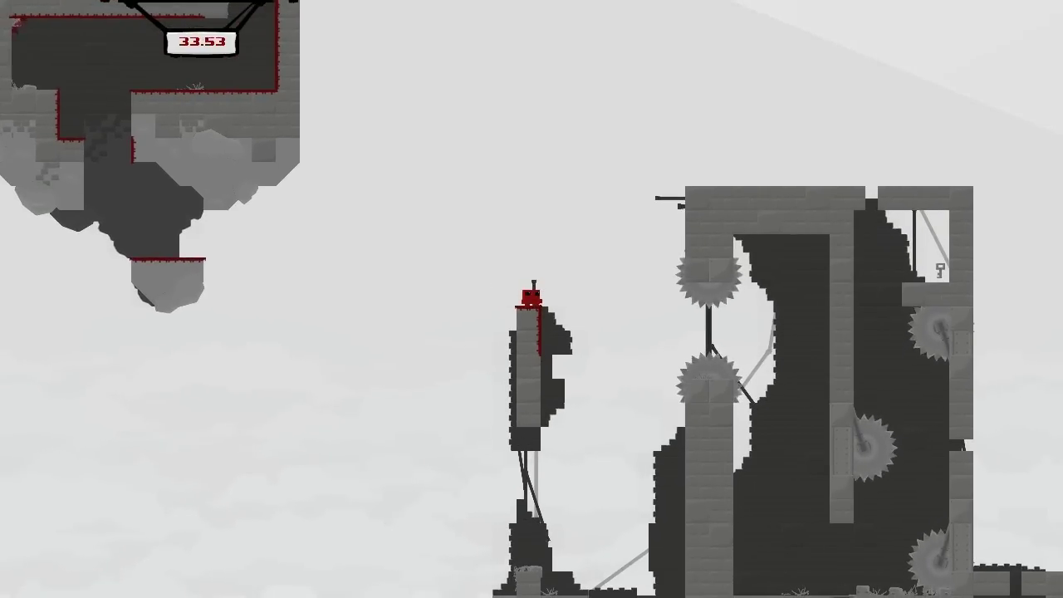
Step: Jump into the key tower, run toward its saws, die and restart
key("space")
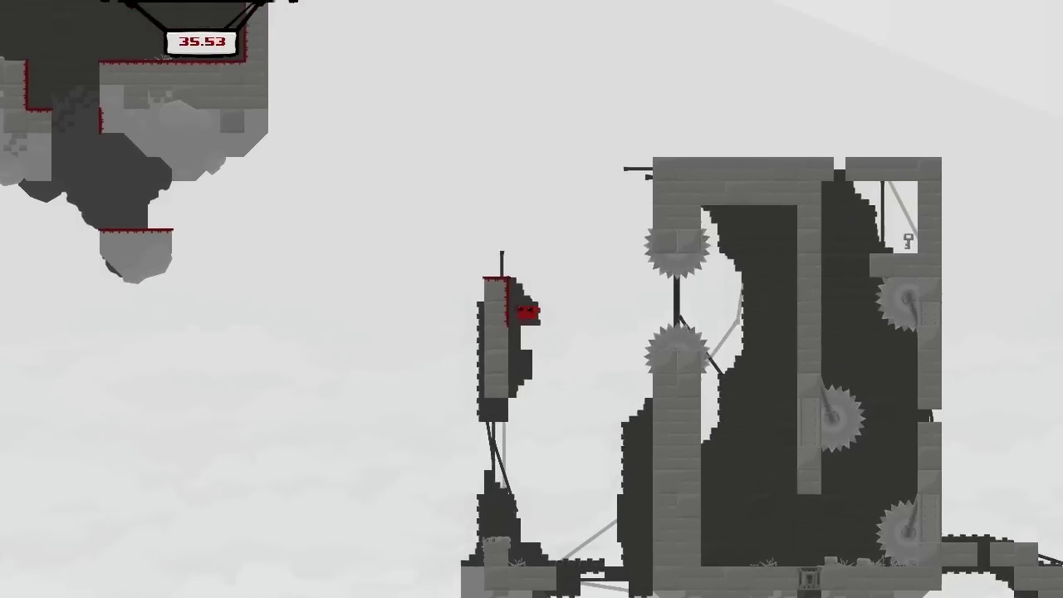
key("Right")
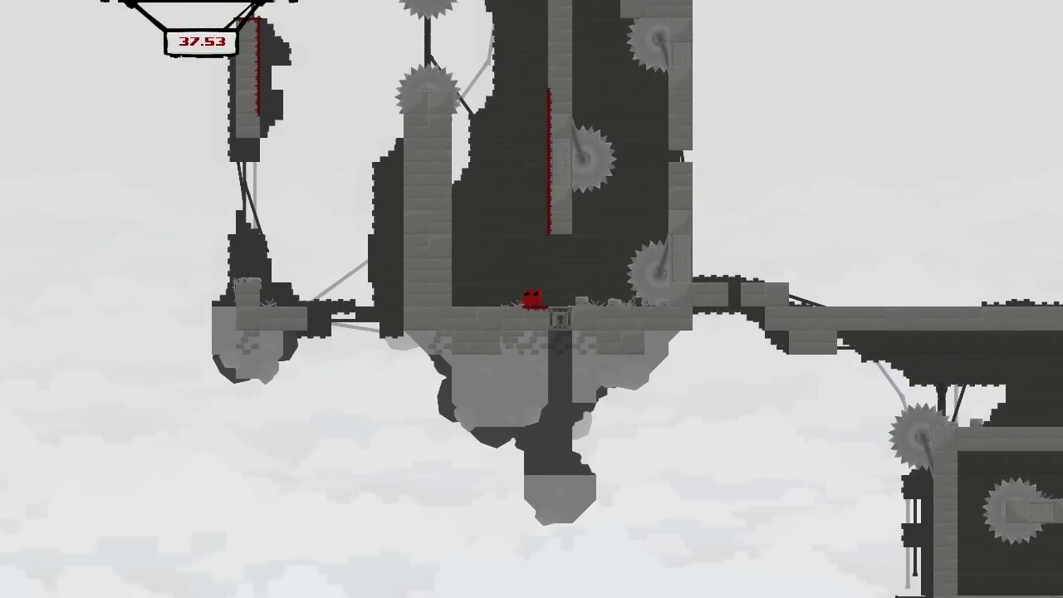
key("Right")
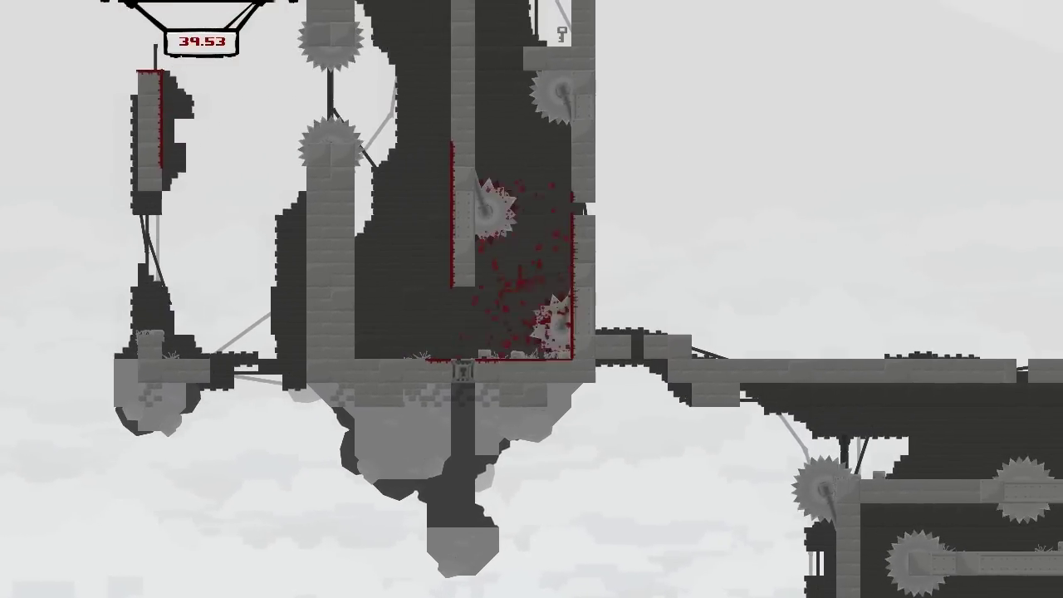
key("Right")
Step: After restarting, wall-jump between the two starting pillars beside the saw
key("space")
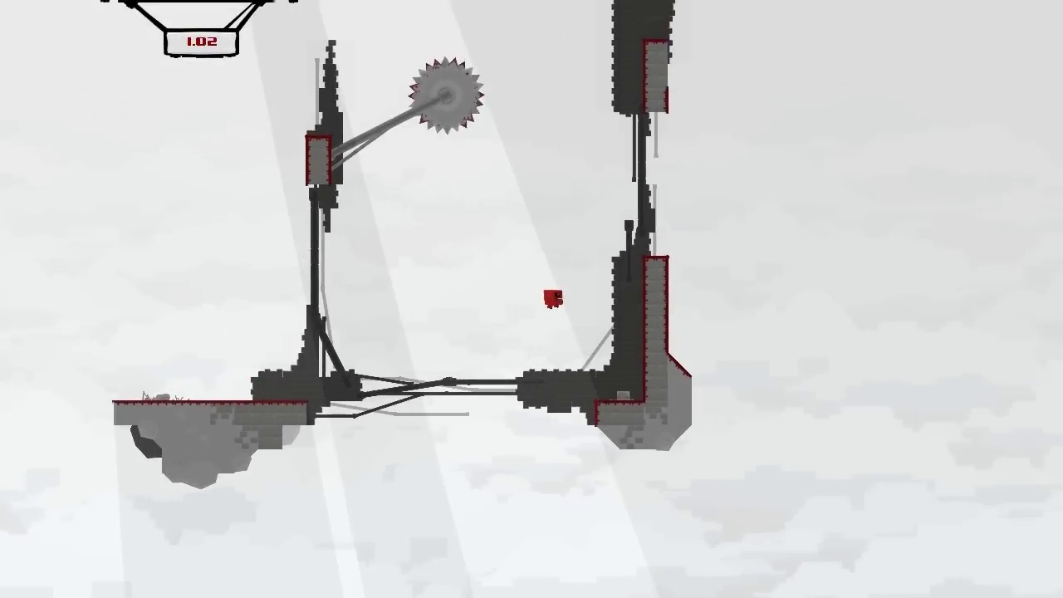
key("space")
key("Left")
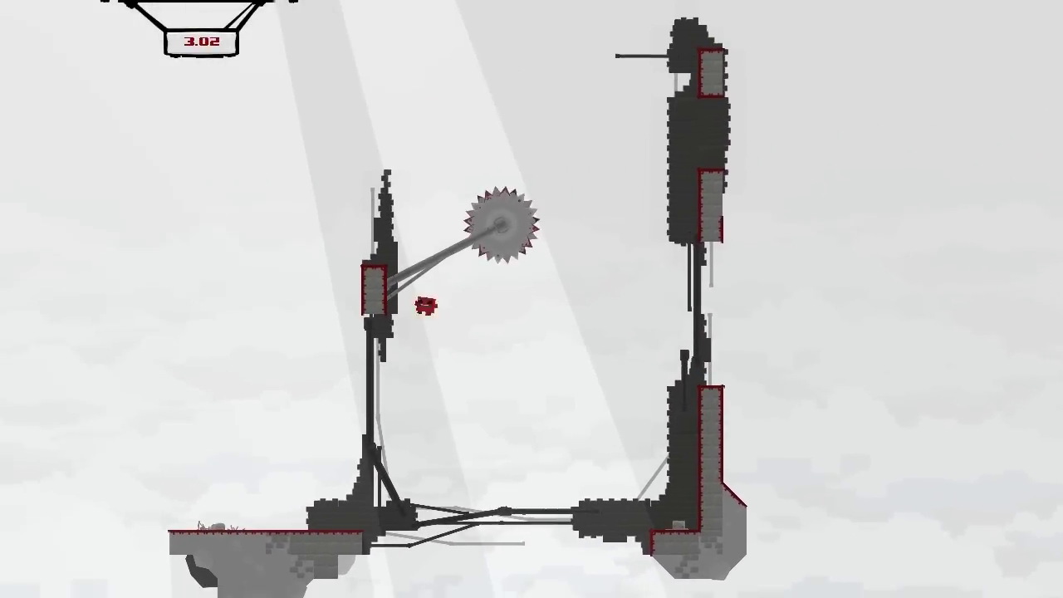
key("Right")
key("space")
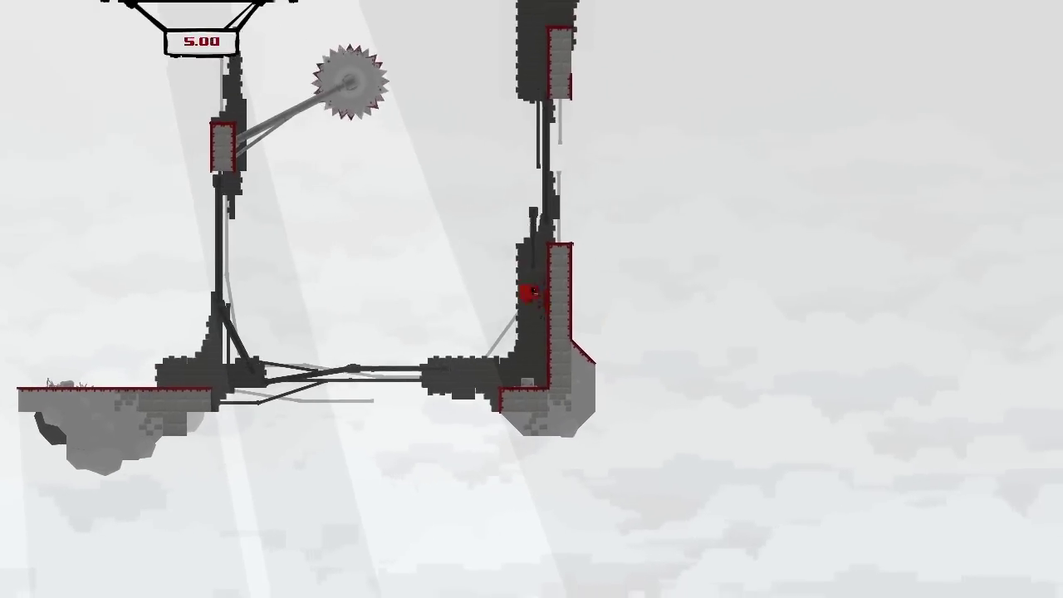
key("space")
key("space")
key("Left")
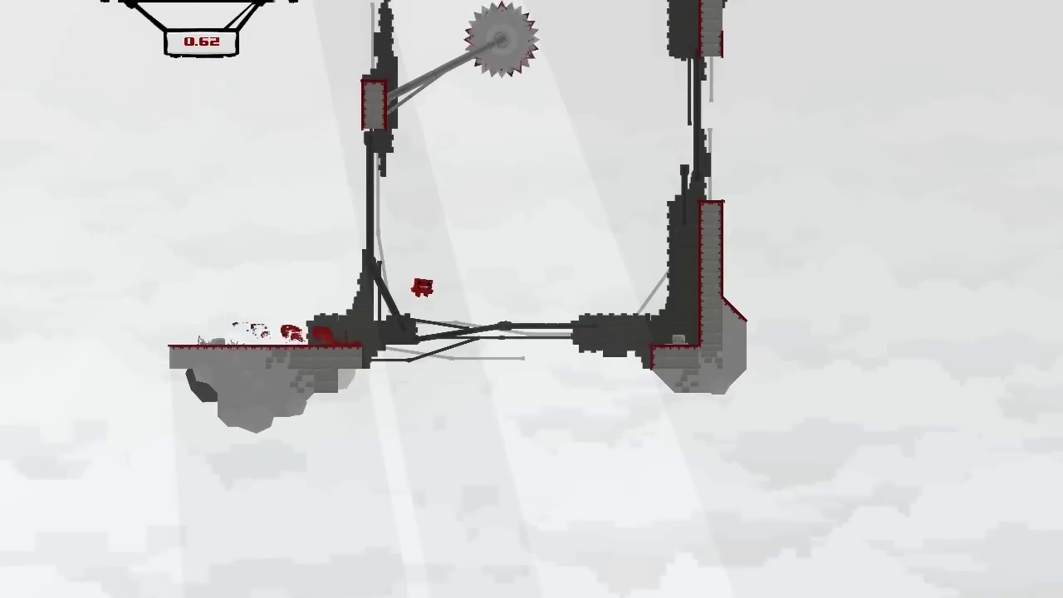
Step: Leap the first gap, wall-jump past the spinning saw, and climb onto the small block
key("space")
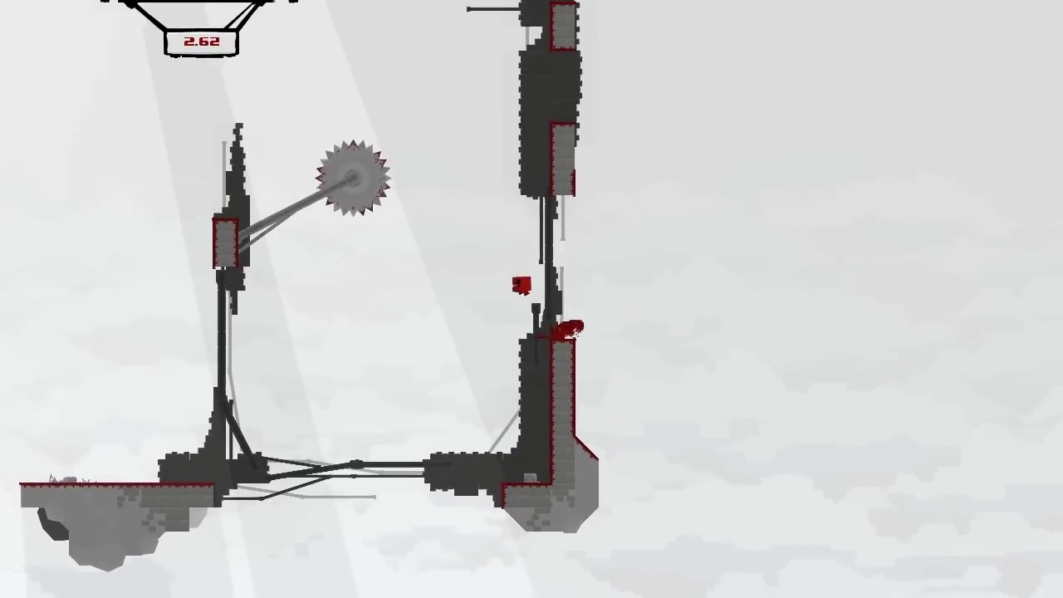
key("space")
key("Left")
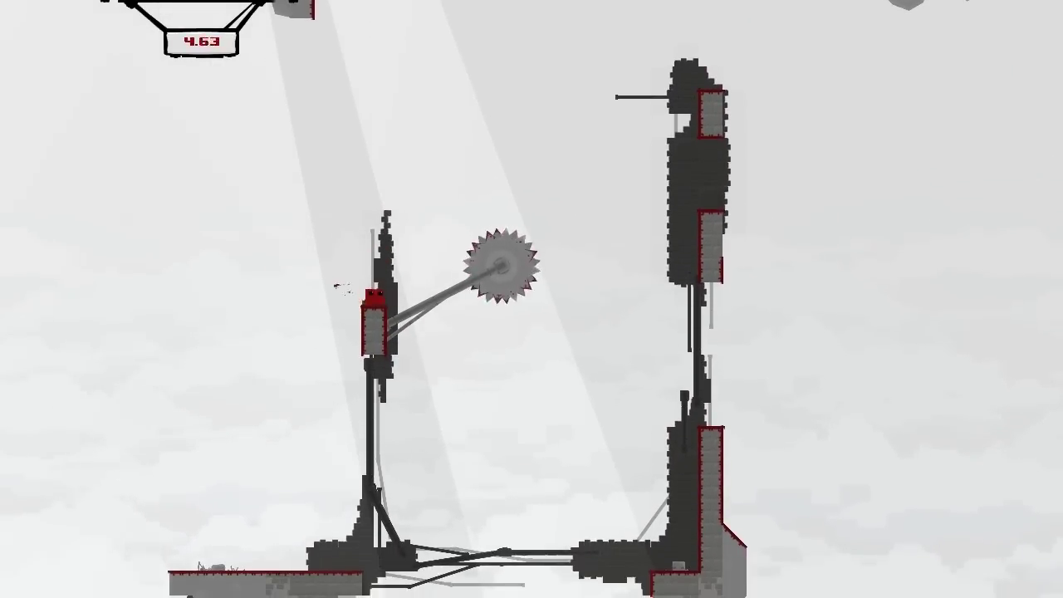
key("space")
key("Left")
key("space")
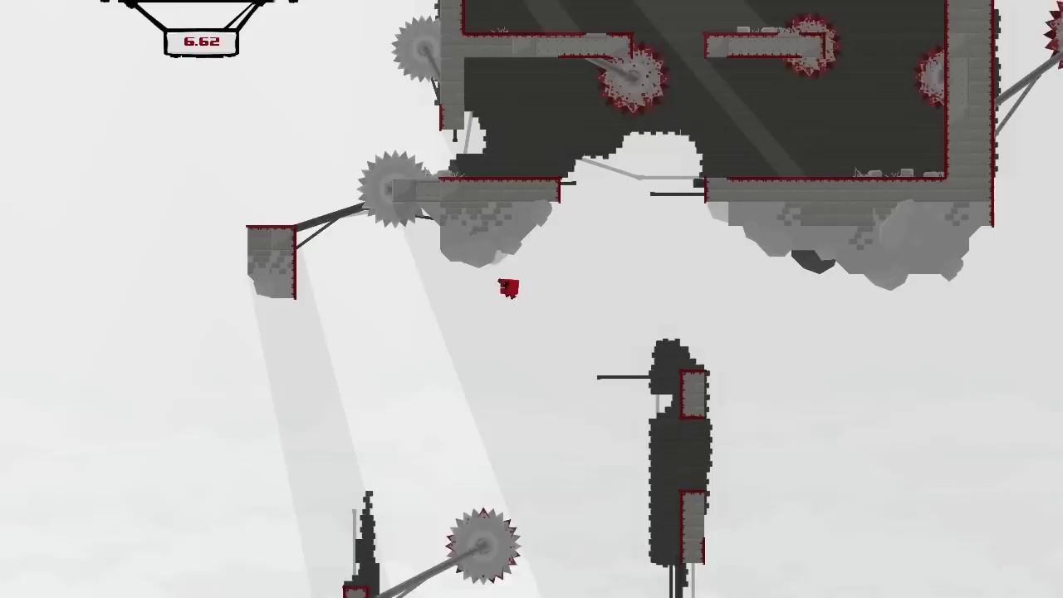
key("space")
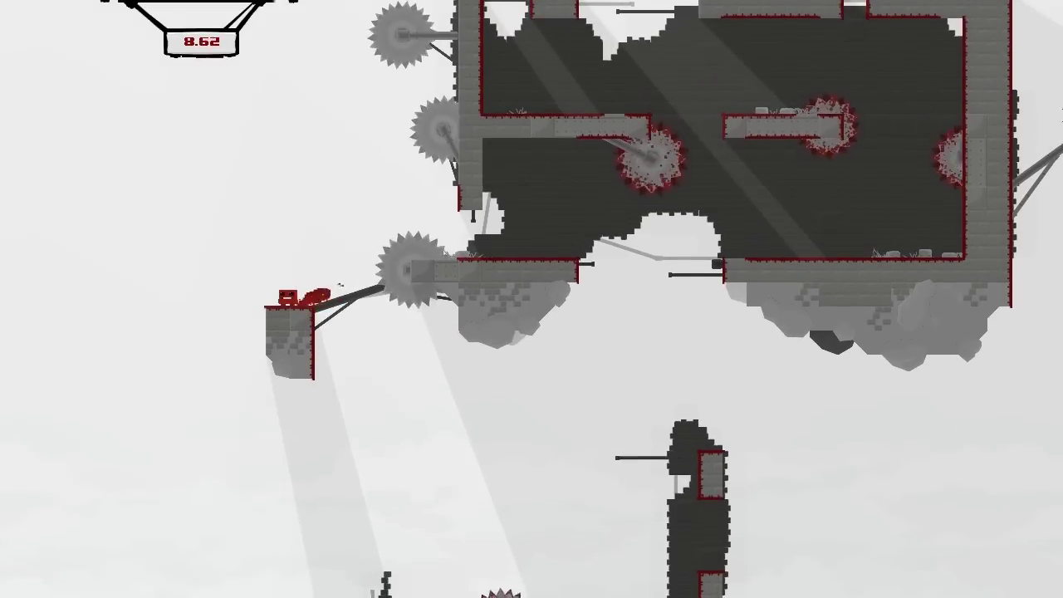
Step: Leap into the dark structure, climb out onto its roof, and jump the sawblade gap
key("space")
key("Right")
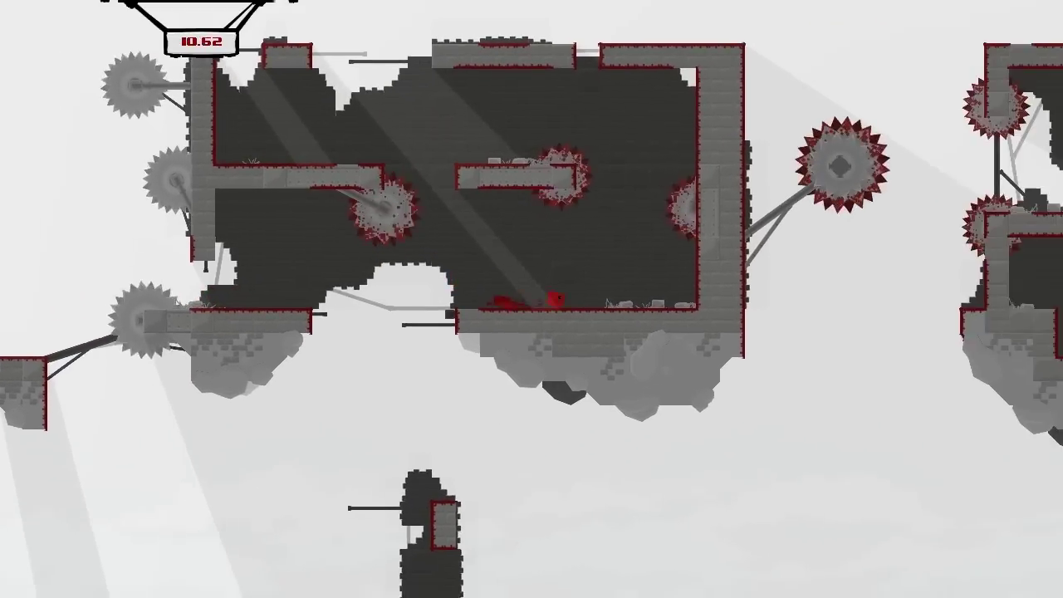
key("space")
key("space")
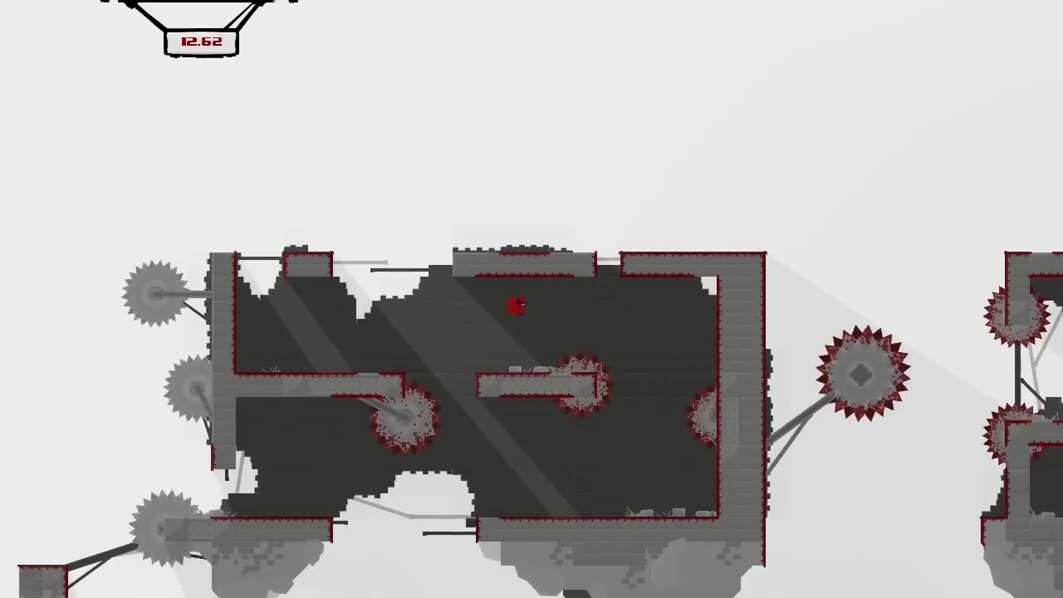
key("Left")
key("space")
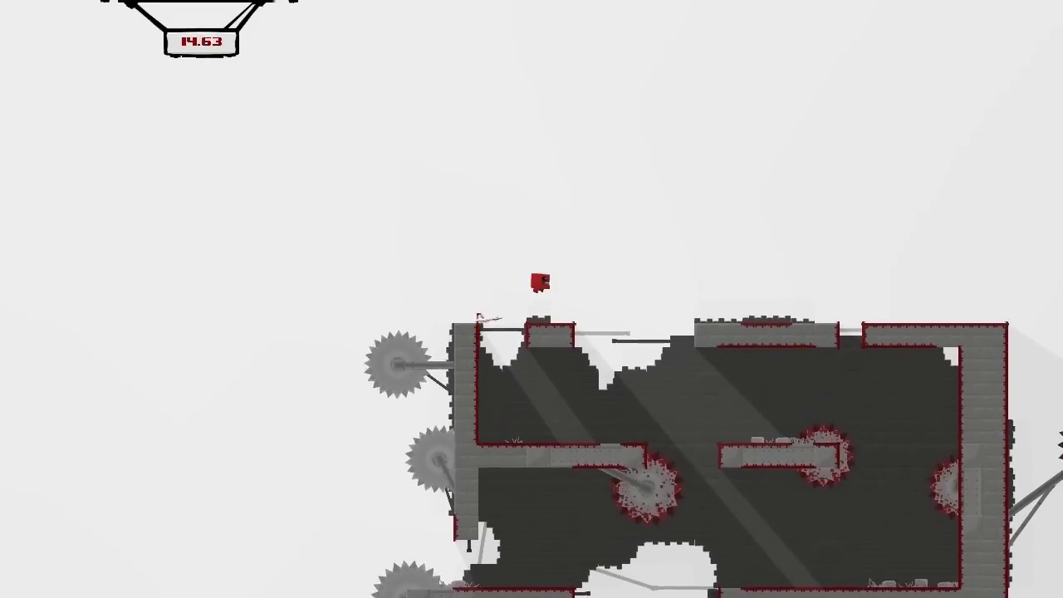
key("Right")
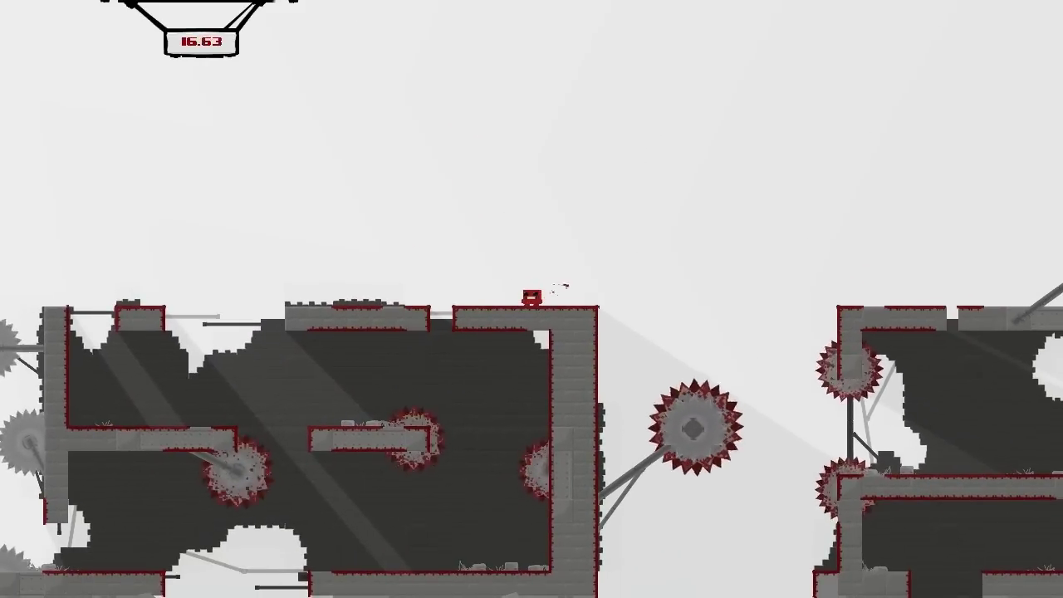
key("Right")
key("space")
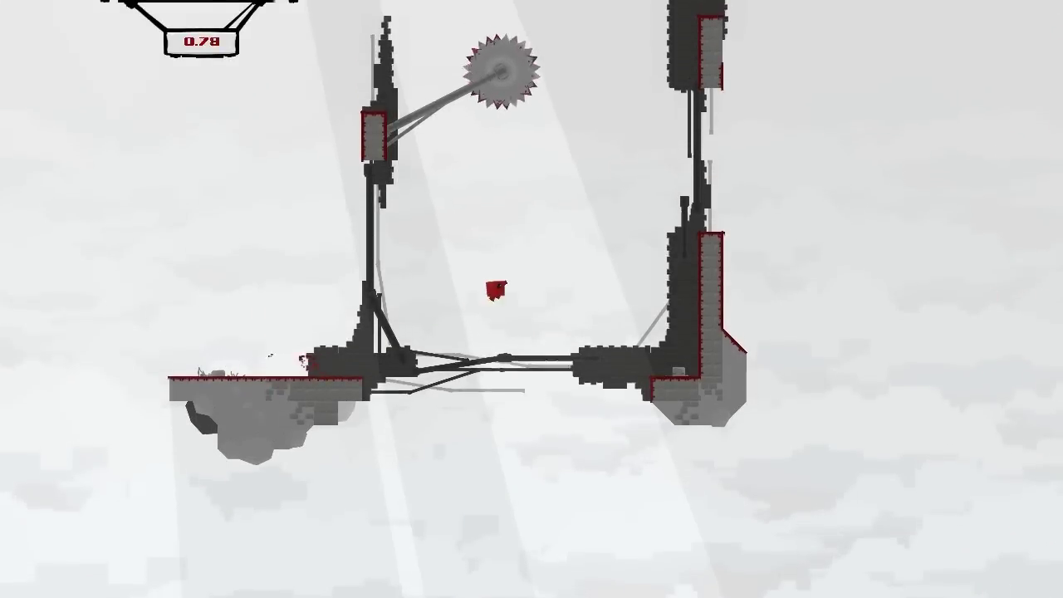
Step: After respawning, climb from the starting pillar to the ledge beside the saw
key("Right")
key("space")
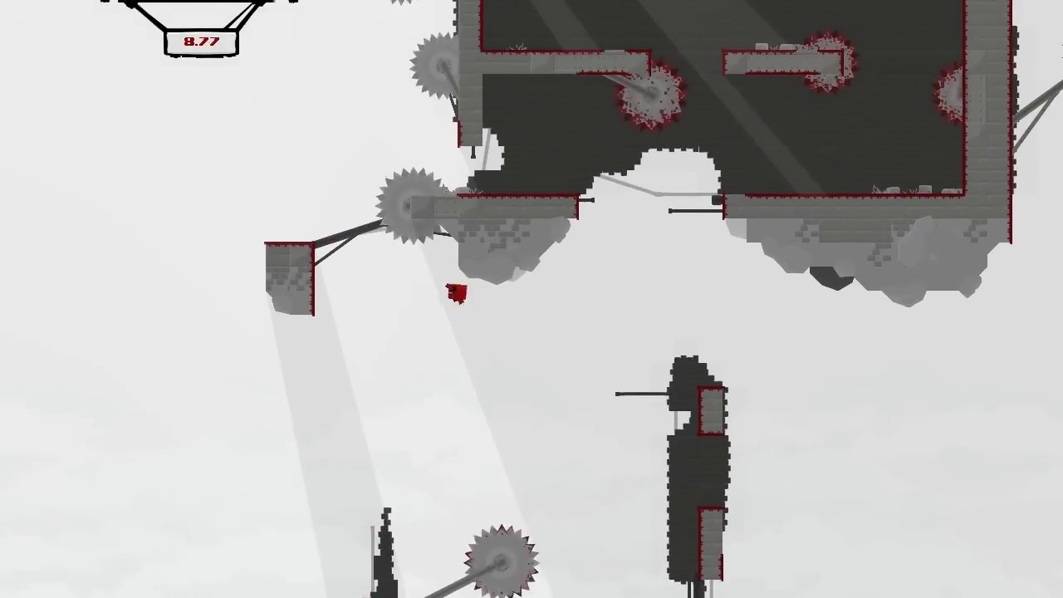
Step: Get past the saw, run through the dark room, and reach the upper-left ledge's top
key("space")
key("Right")
key("space")
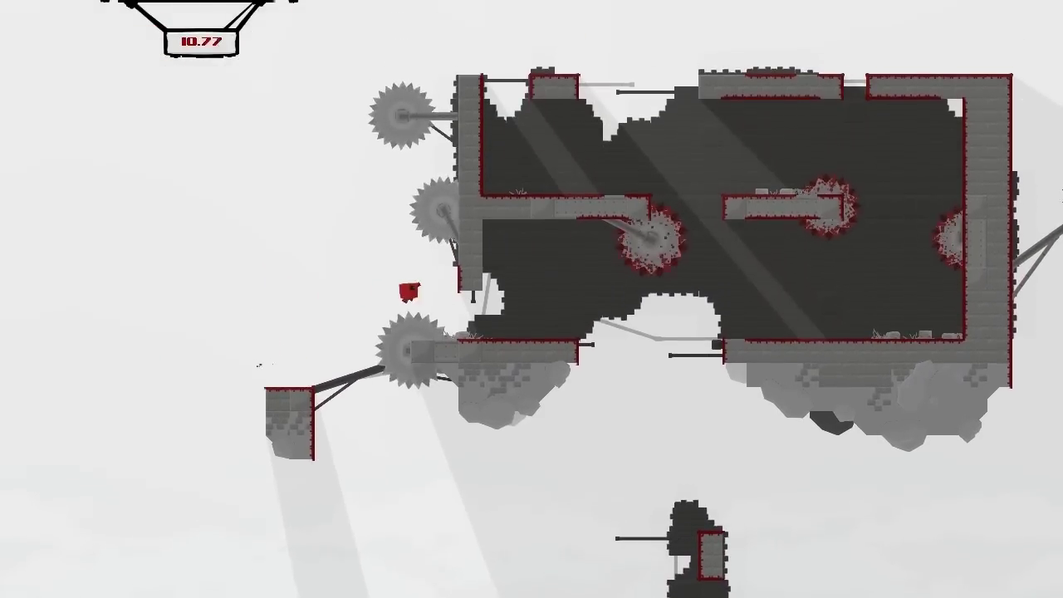
key("Right")
key("space")
key("Right")
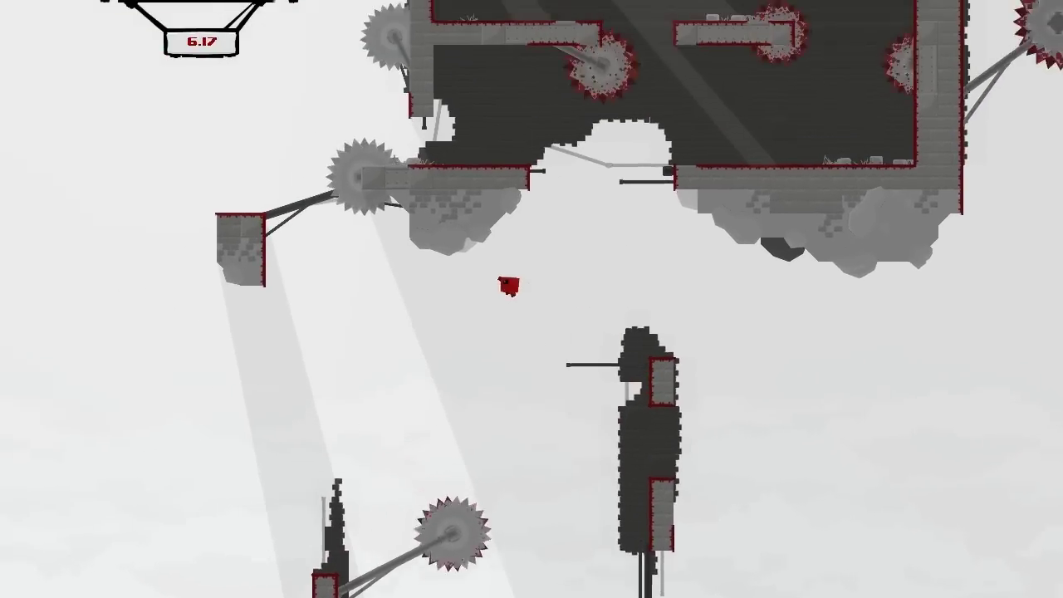
key("space")
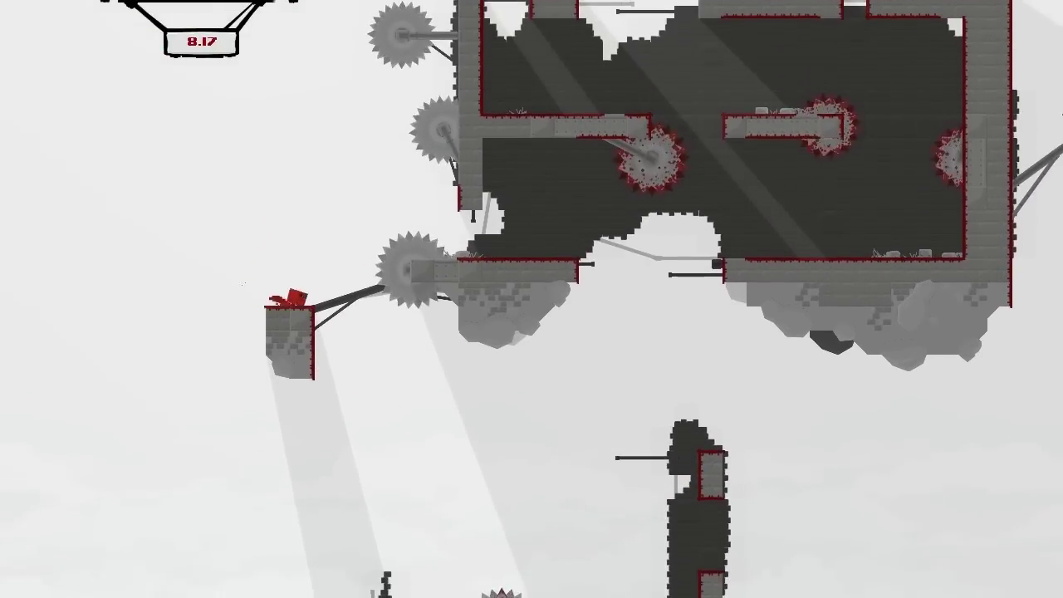
Step: Leap past the saw into the dark chamber and cross between its walls
key("Right")
key("space")
key("Right")
key("space")
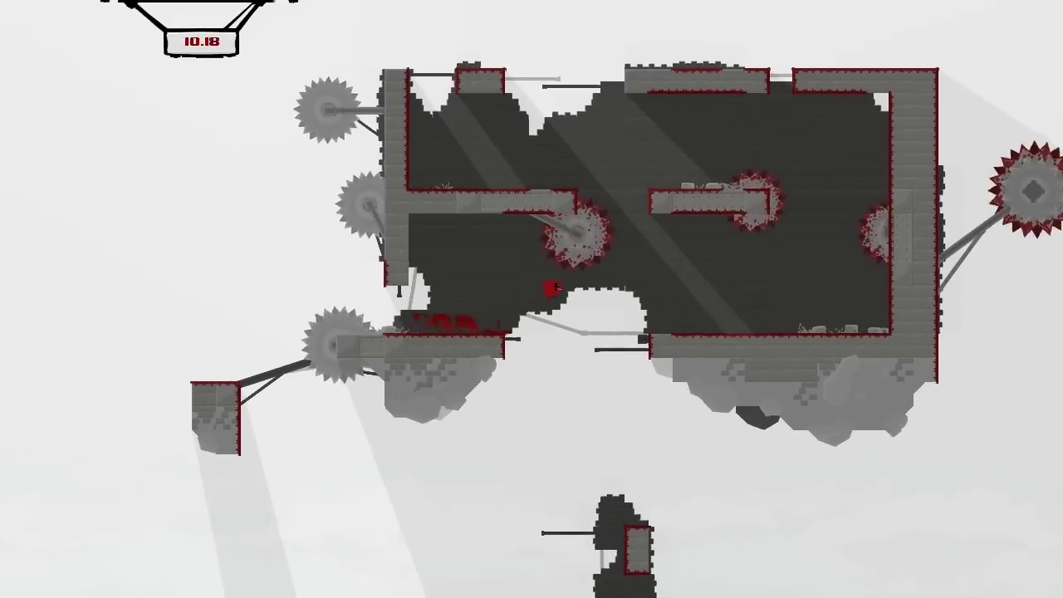
key("Right")
key("space")
key("Right")
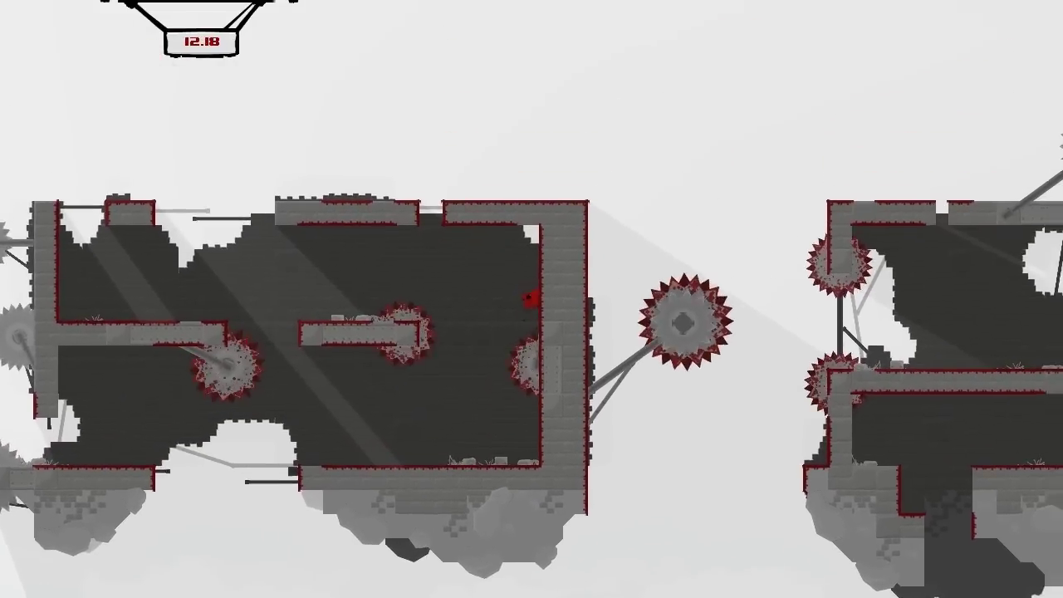
key("space")
key("Left")
key("Left")
key("Left")
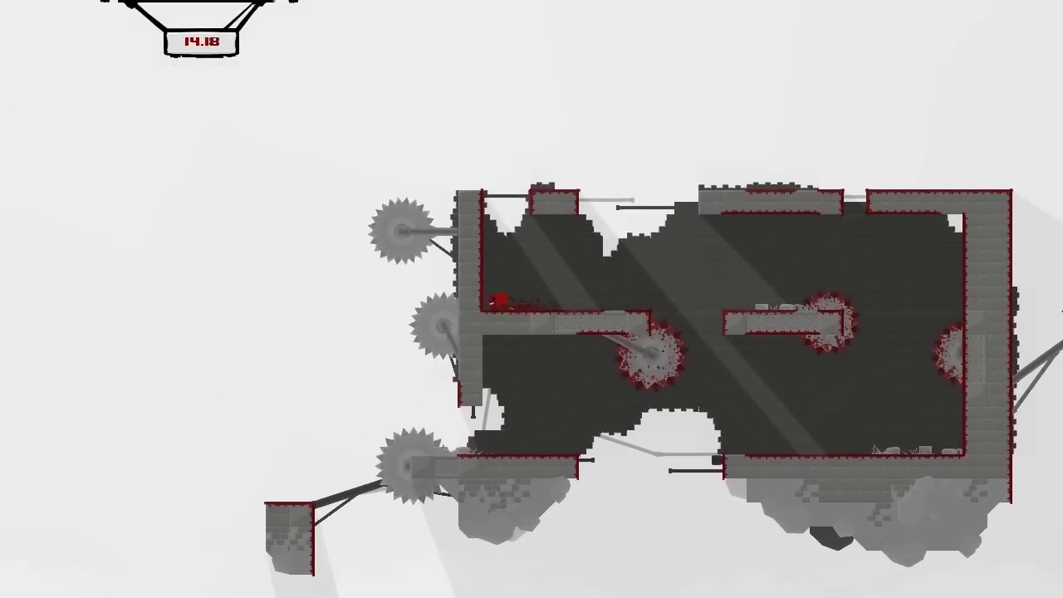
Step: Jump out above the structure, run along the top ledge, and leap the saw gap
key("space")
key("Right")
key("Right")
key("Right")
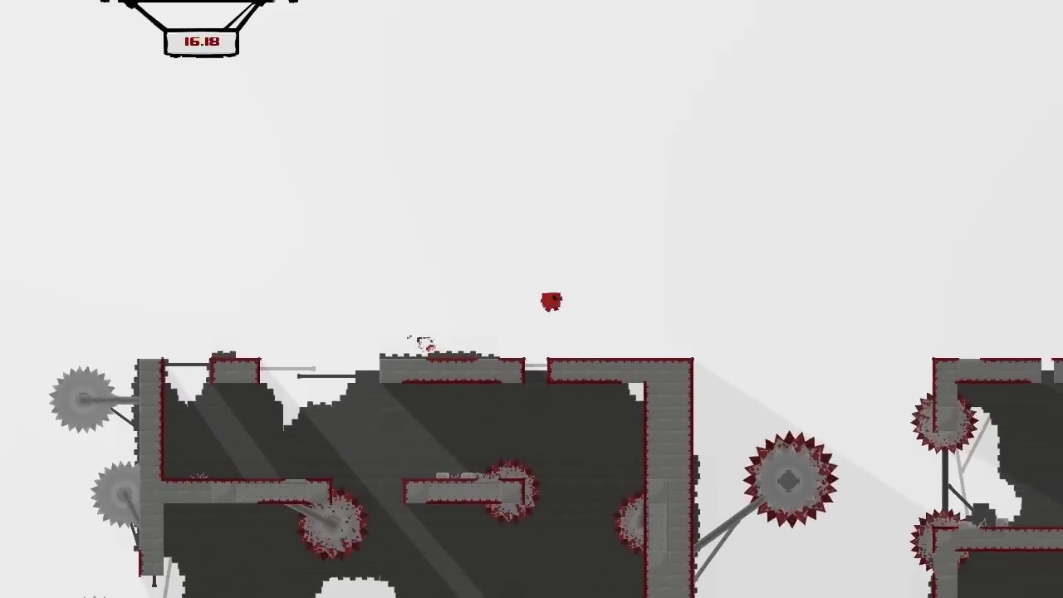
key("Right")
key("Right")
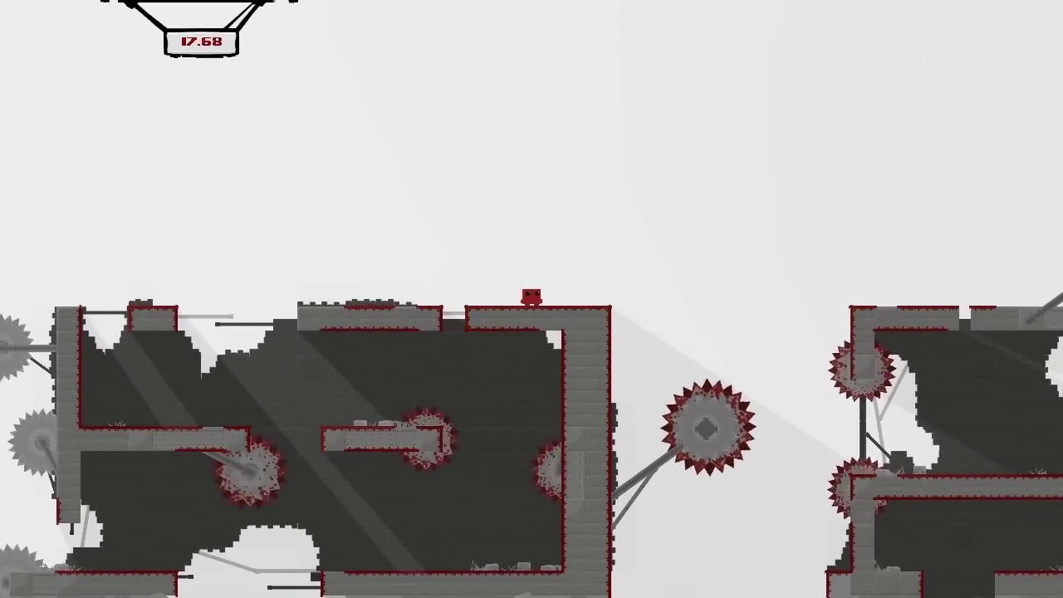
key("Right")
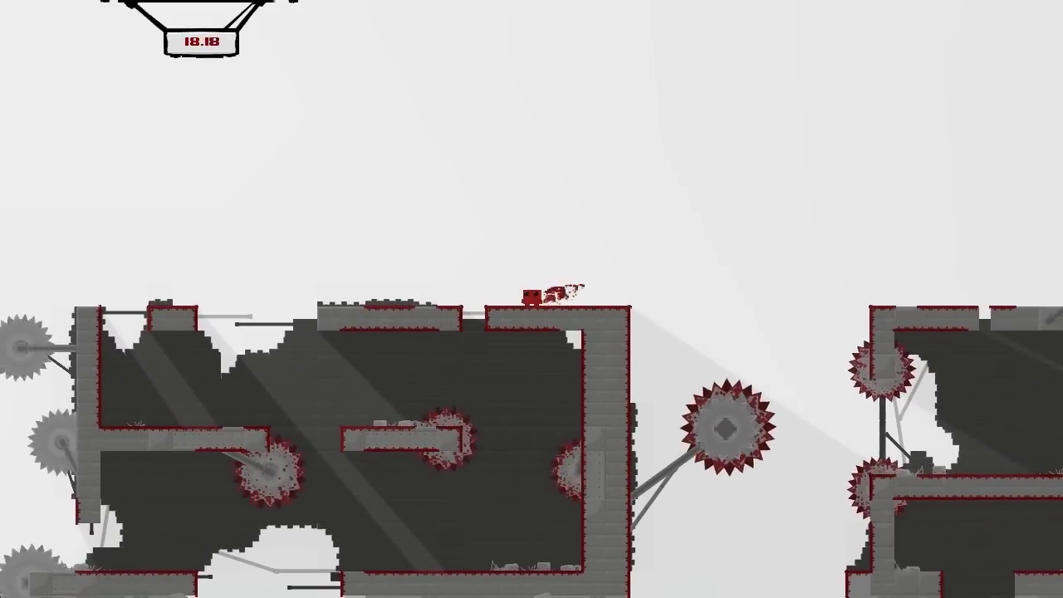
key("Right")
key("space")
key("Right")
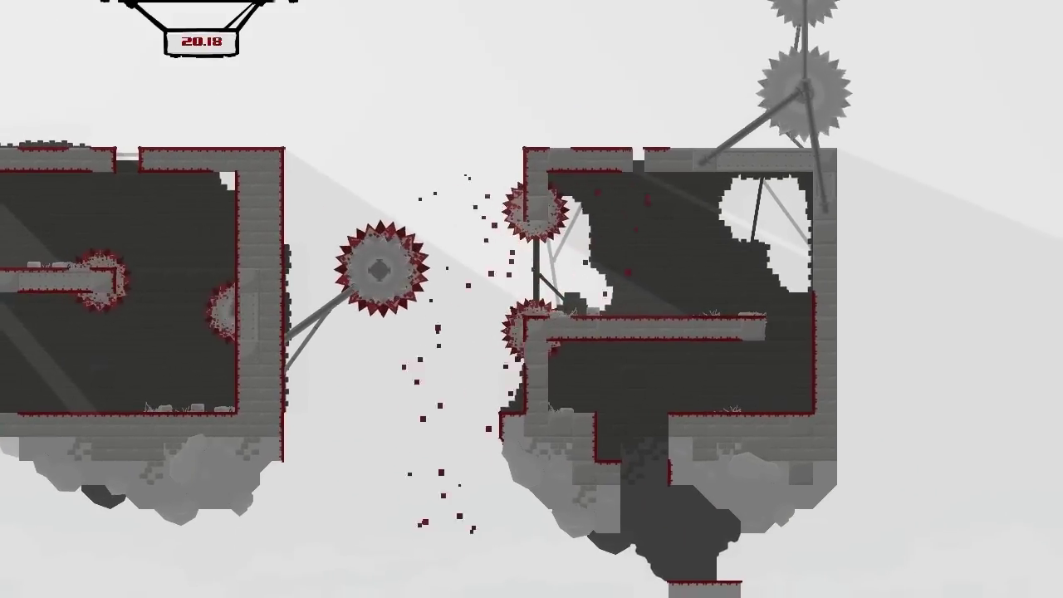
Step: Run from the start, wall-jump off the right pillar, and jump the first gap
key("Right")
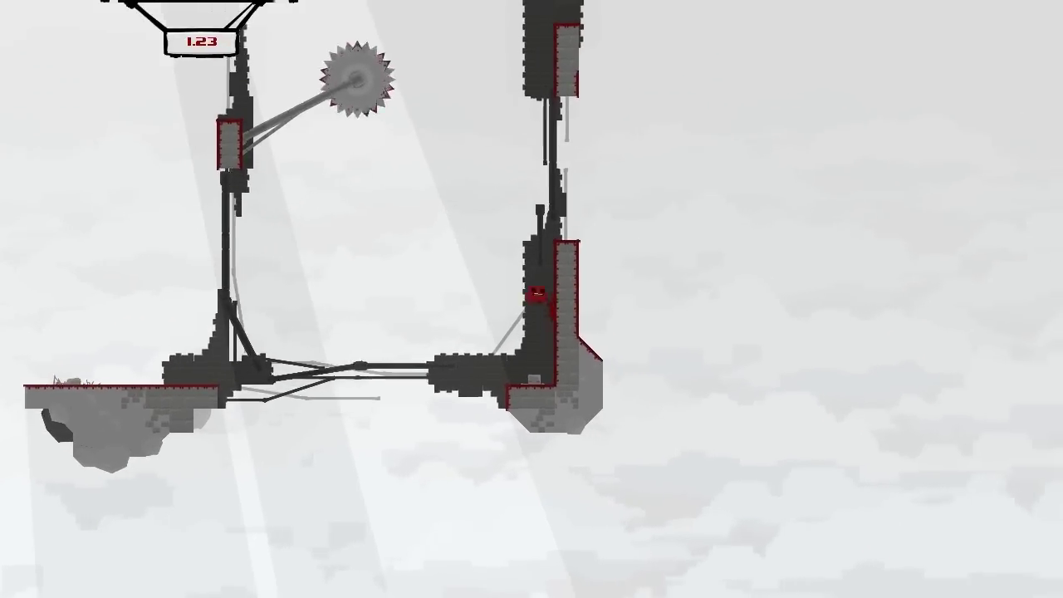
key("space")
key("Right")
key("space")
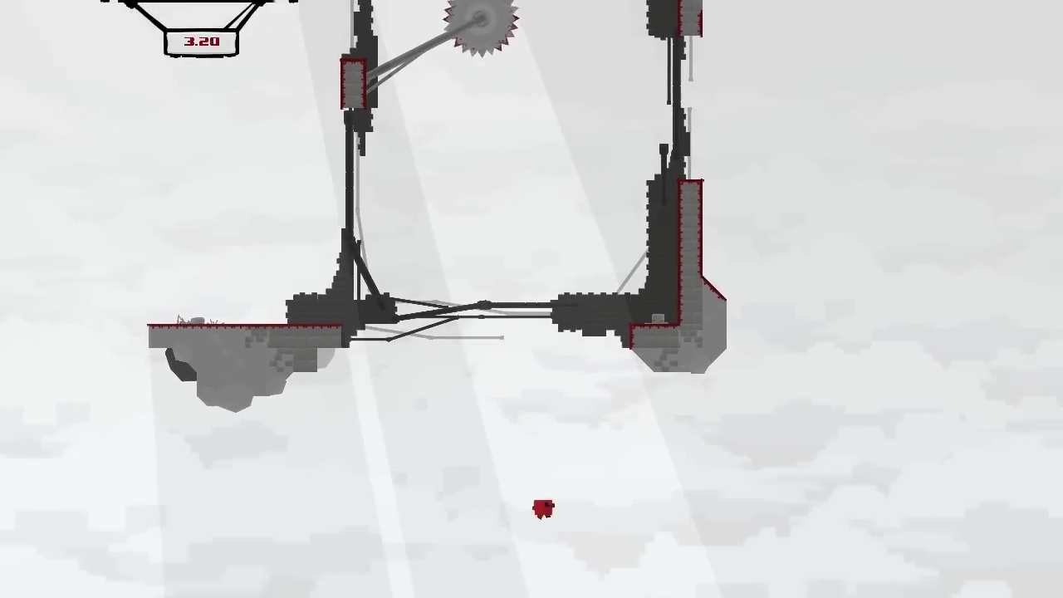
key("Right")
key("space")
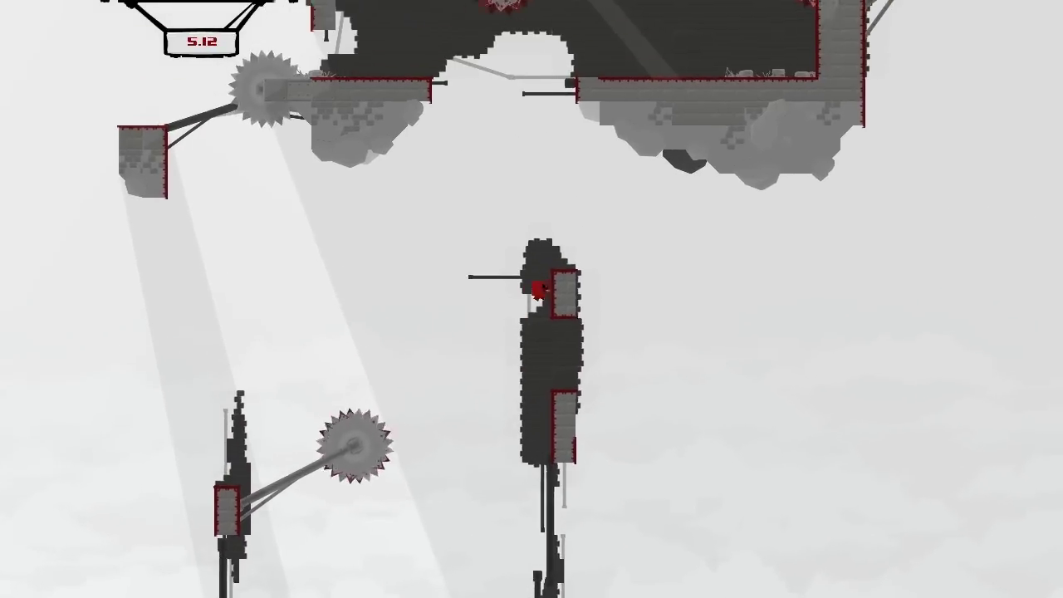
key("space")
Step: Wall-jump up to the small ledge and leap past the saw into the dark structure
key("Left")
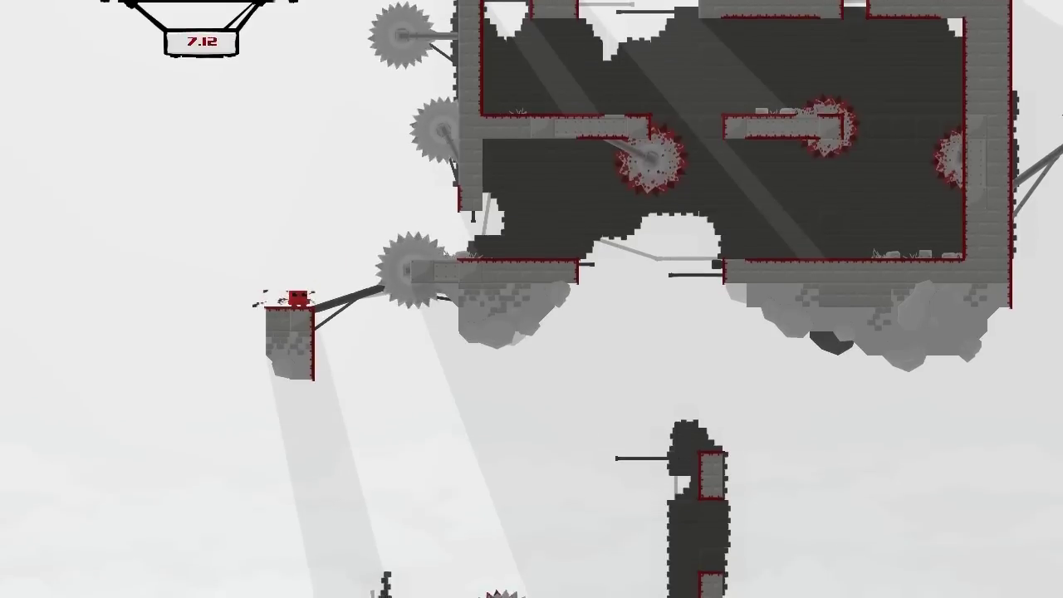
key("space")
key("Right")
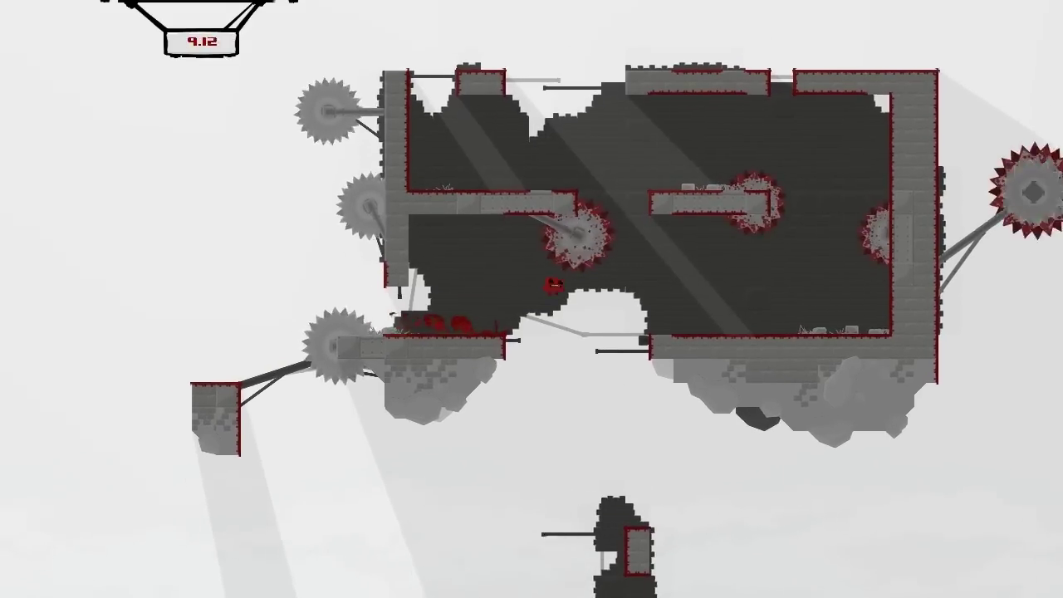
key("Right")
Step: Cross between the structure's inner walls, climb out, and run along its top
key("space")
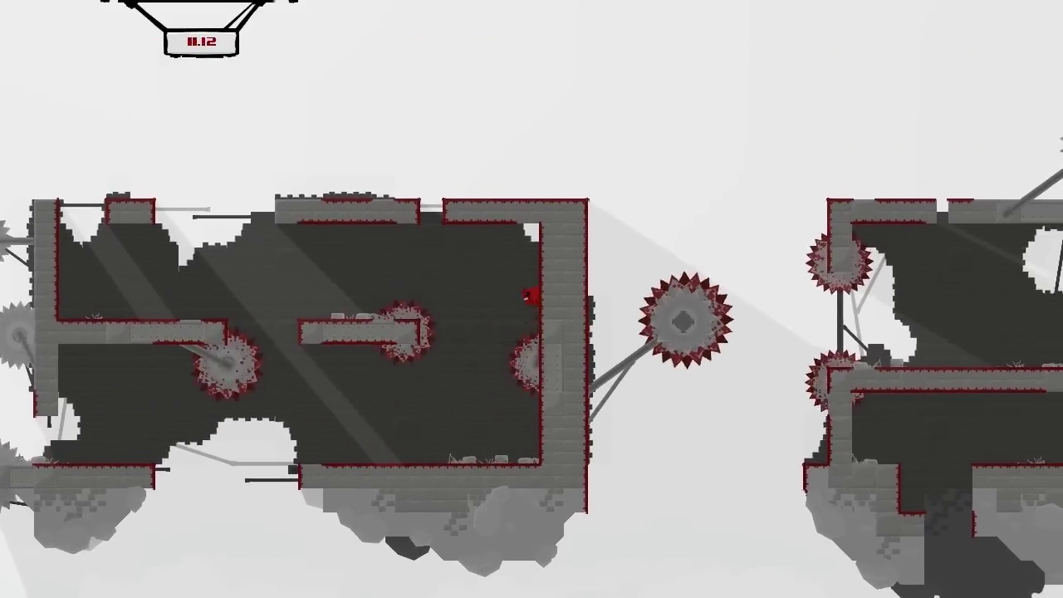
key("Left")
key("space")
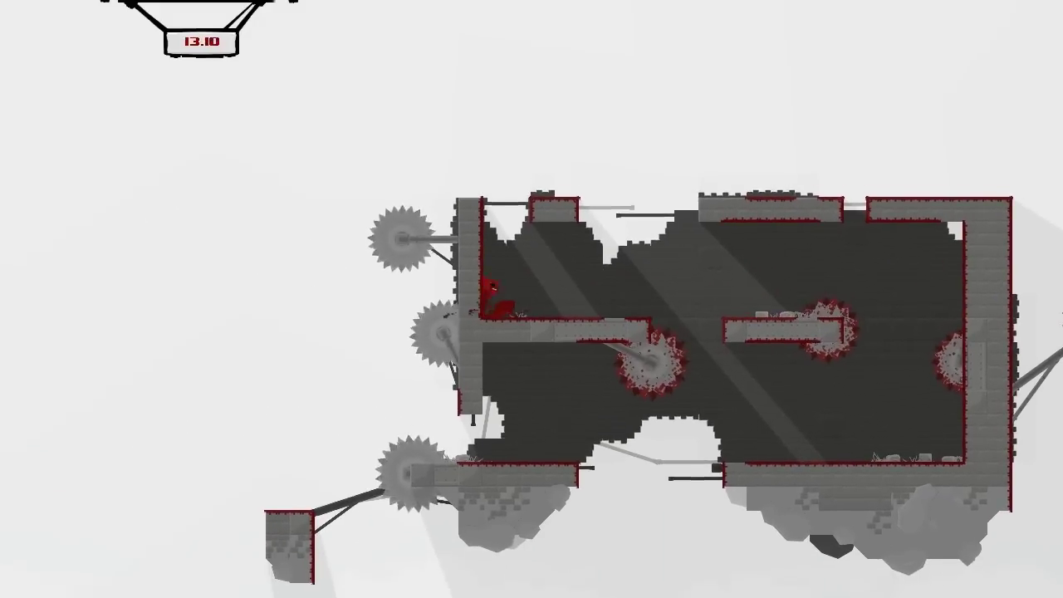
key("space")
key("Right")
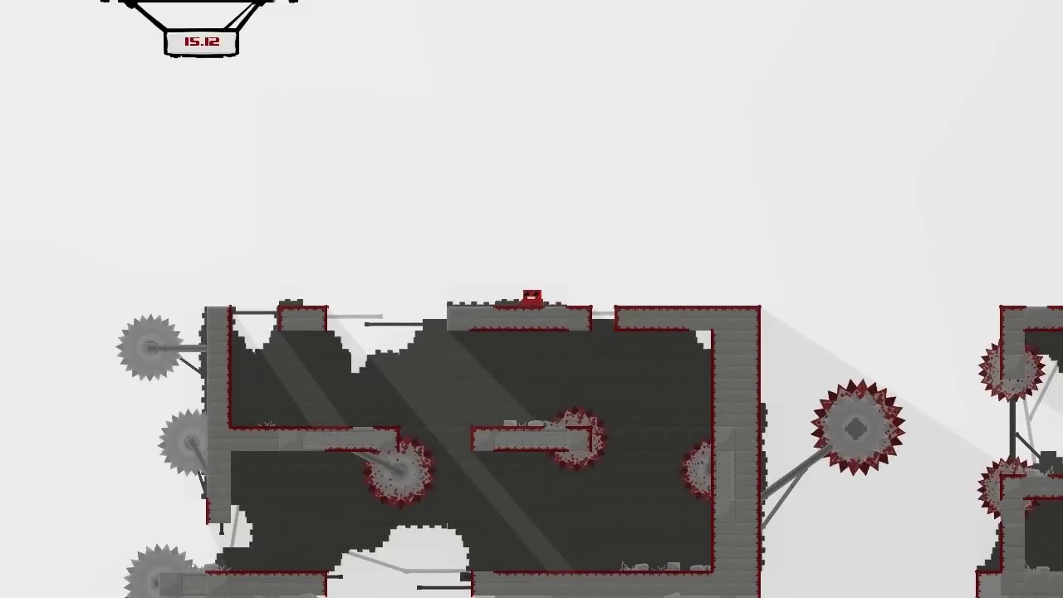
key("Right")
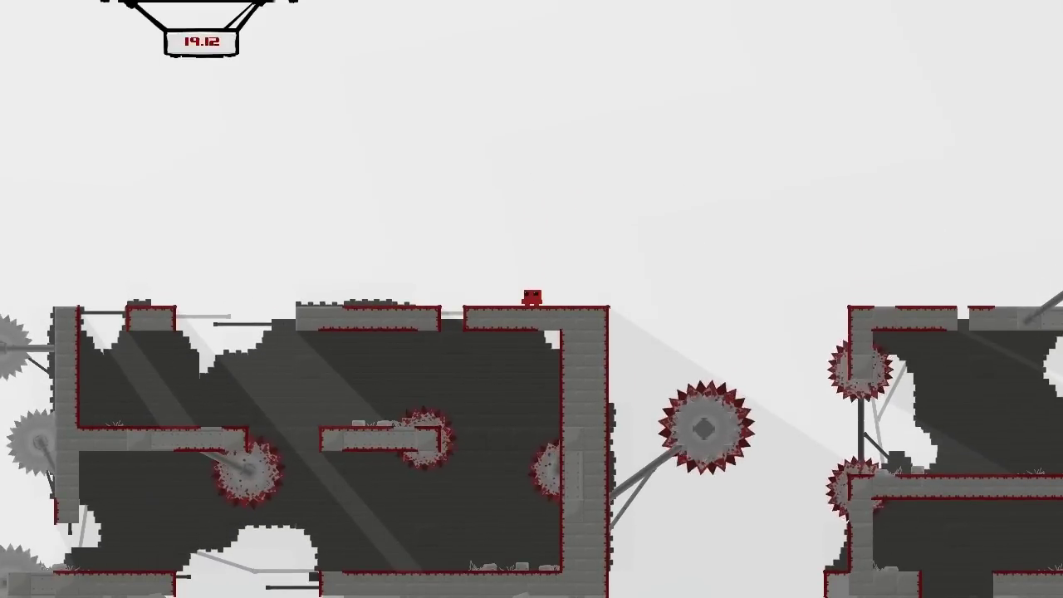
Step: Hop right, left, then right again over the sawblade gap, landing on the right block
key("Right")
key("space")
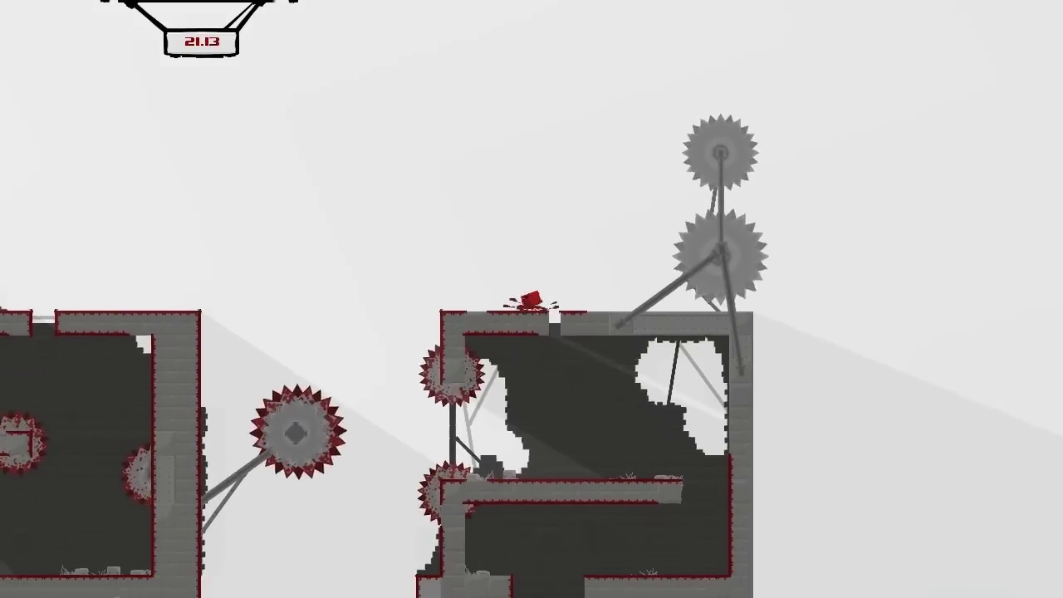
key("space")
key("Left")
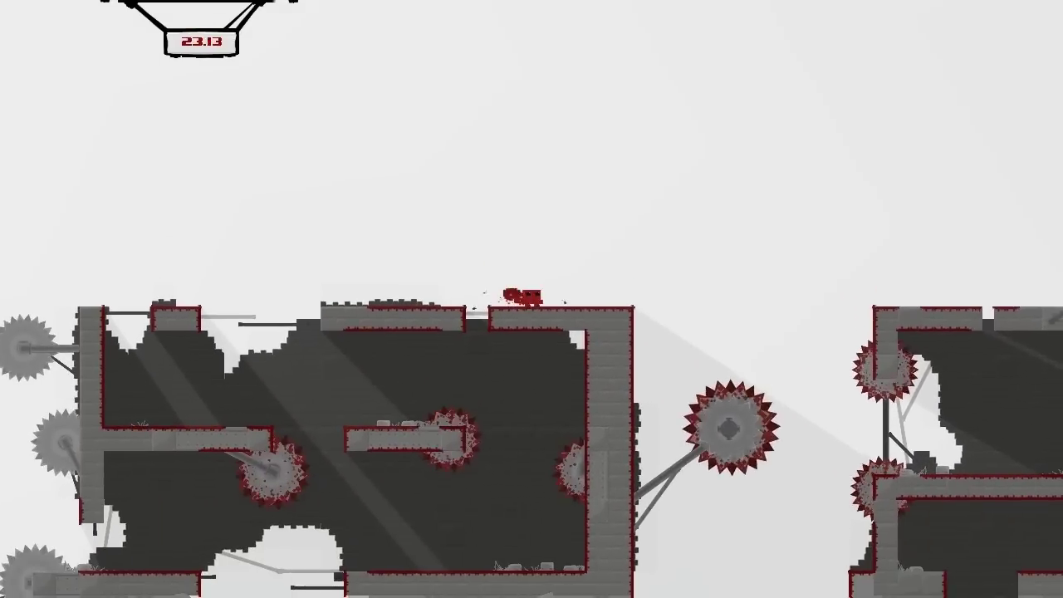
key("Right")
key("space")
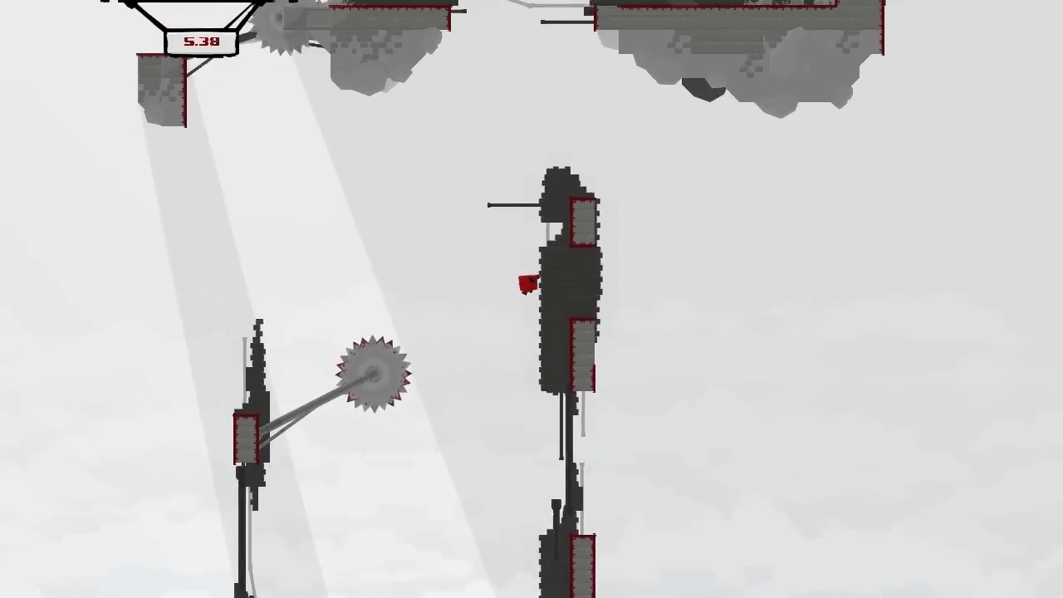
Step: Wall-jump between the towers and climb from the small ledge up the wall
key("space")
key("Left")
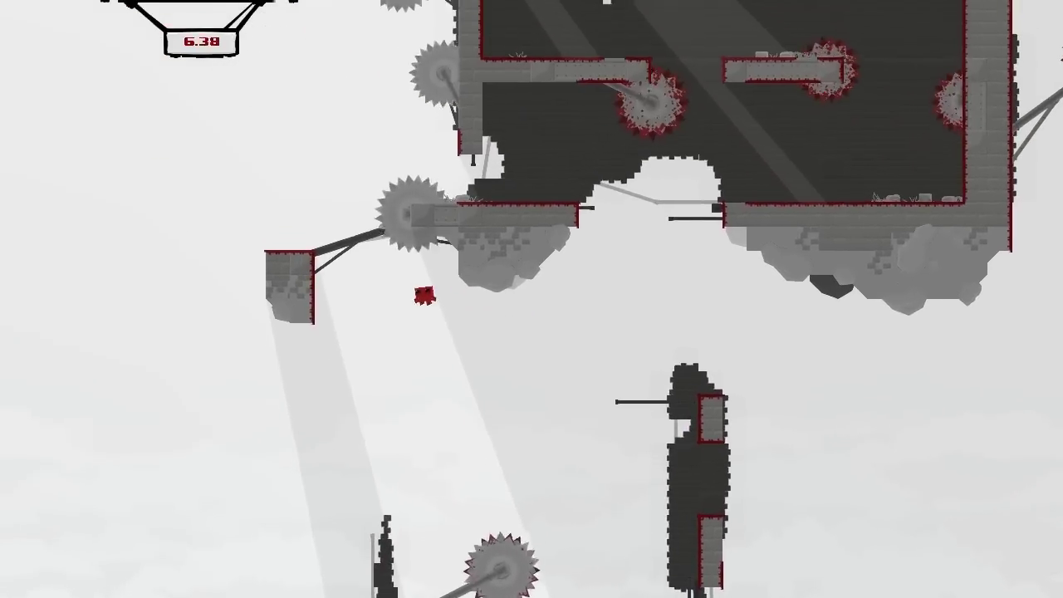
key("Left")
key("space")
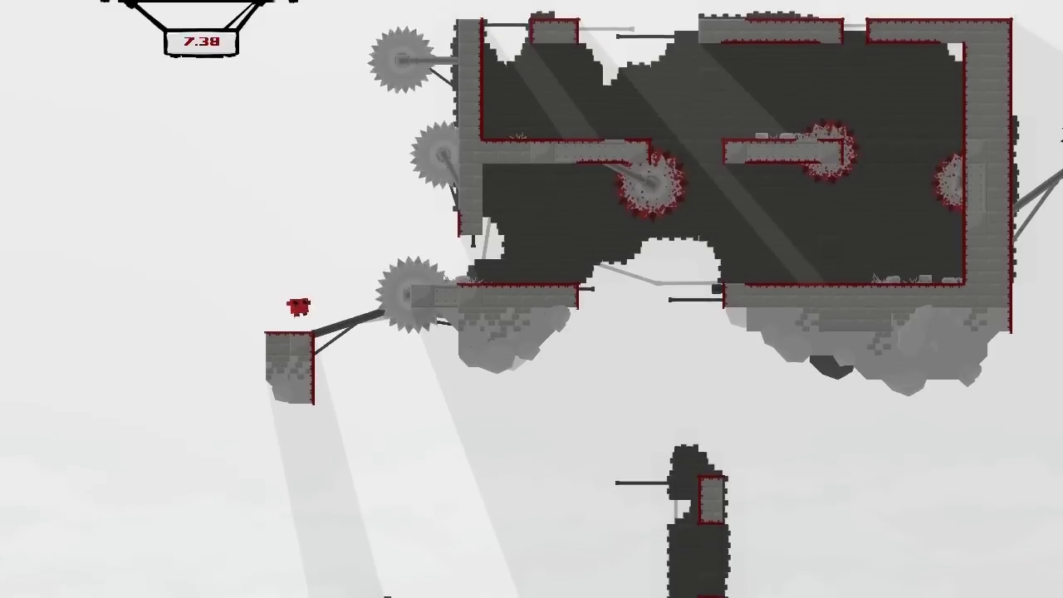
key("Right")
key("space")
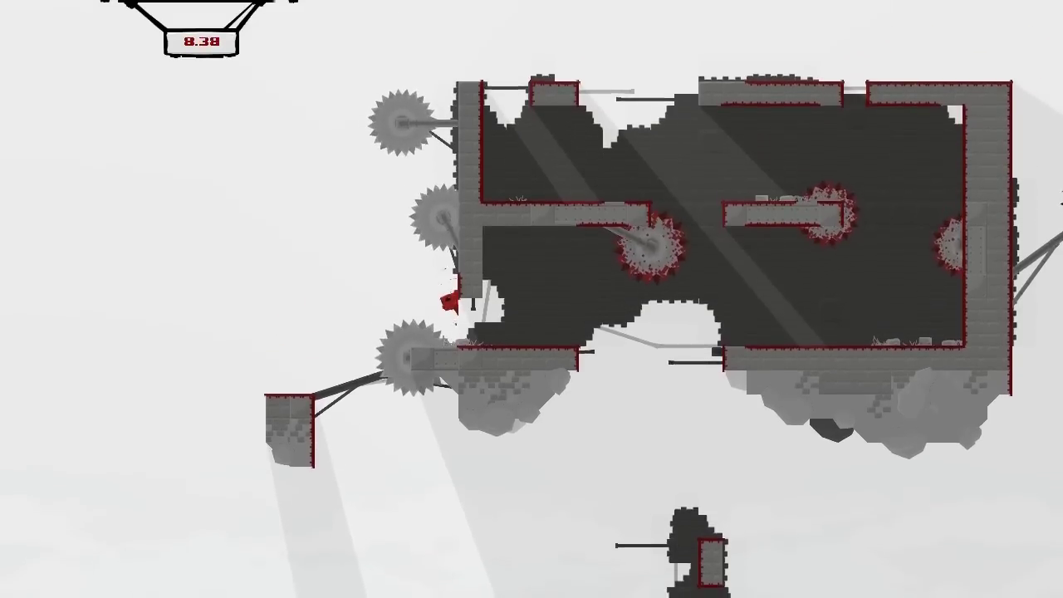
key("space")
Step: Cross the fortress, climb to its top, and hop toward the right block, dying on a saw
key("Right")
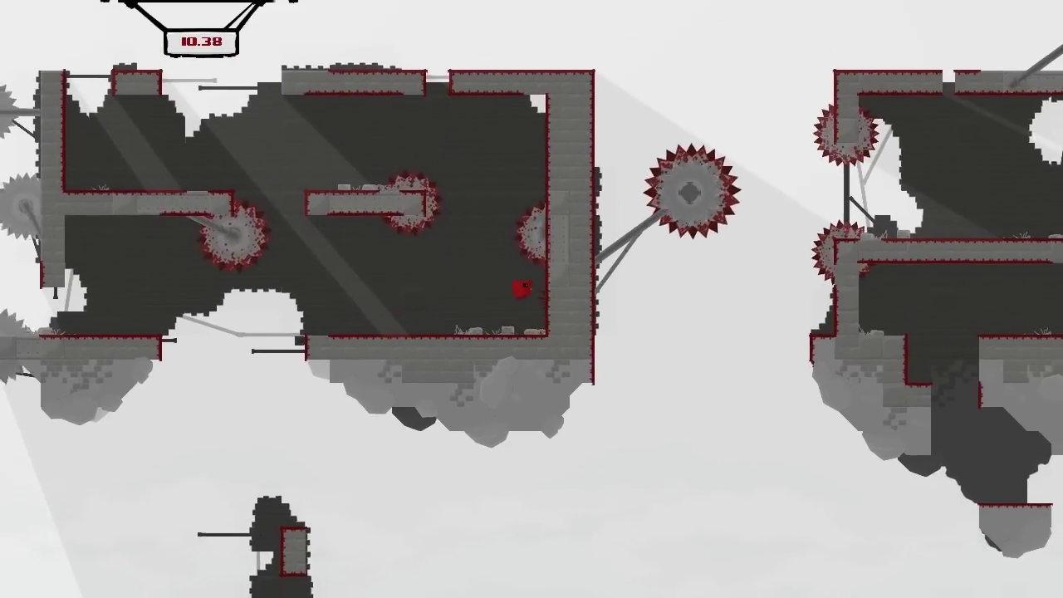
key("space")
key("space")
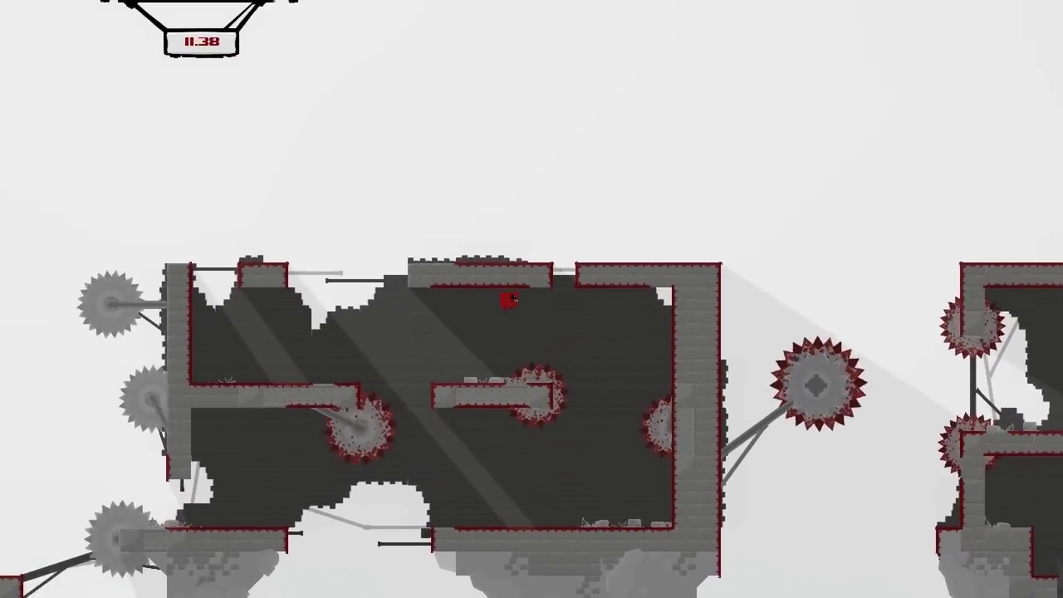
key("Left")
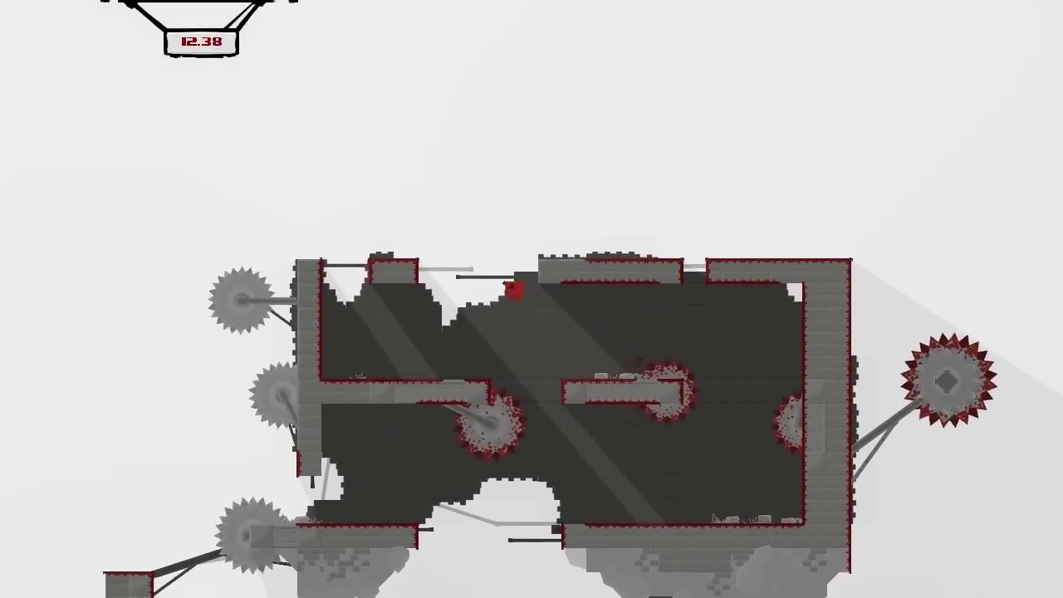
key("Left")
key("space")
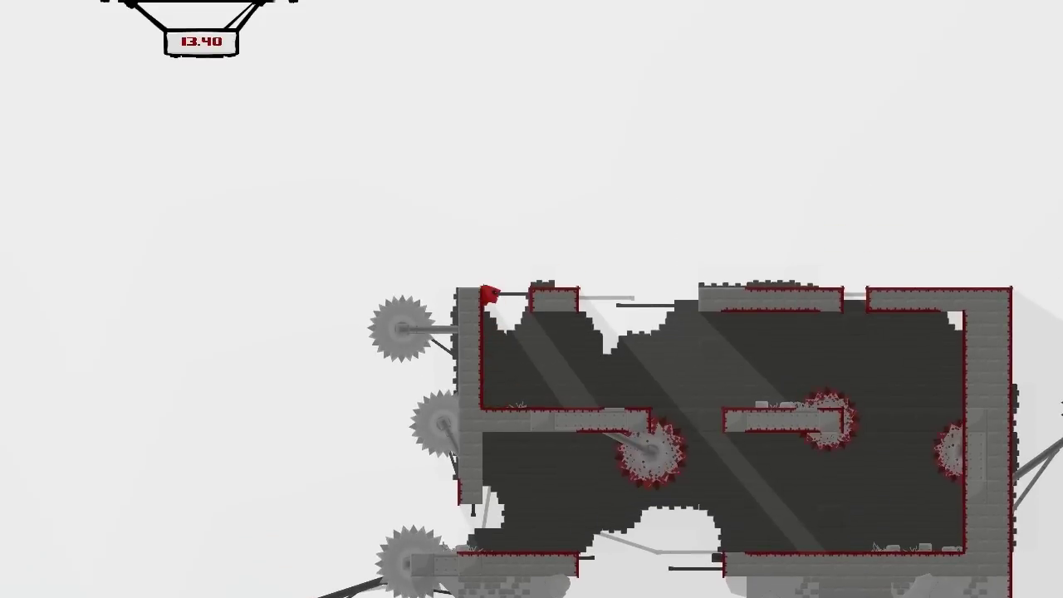
key("Right")
key("space")
key("Right")
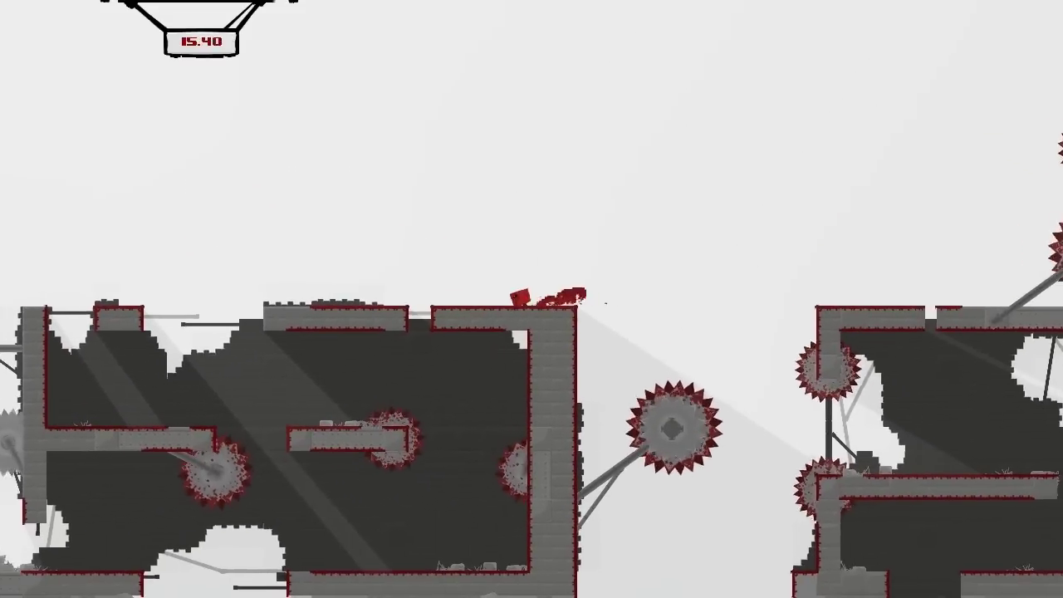
key("space")
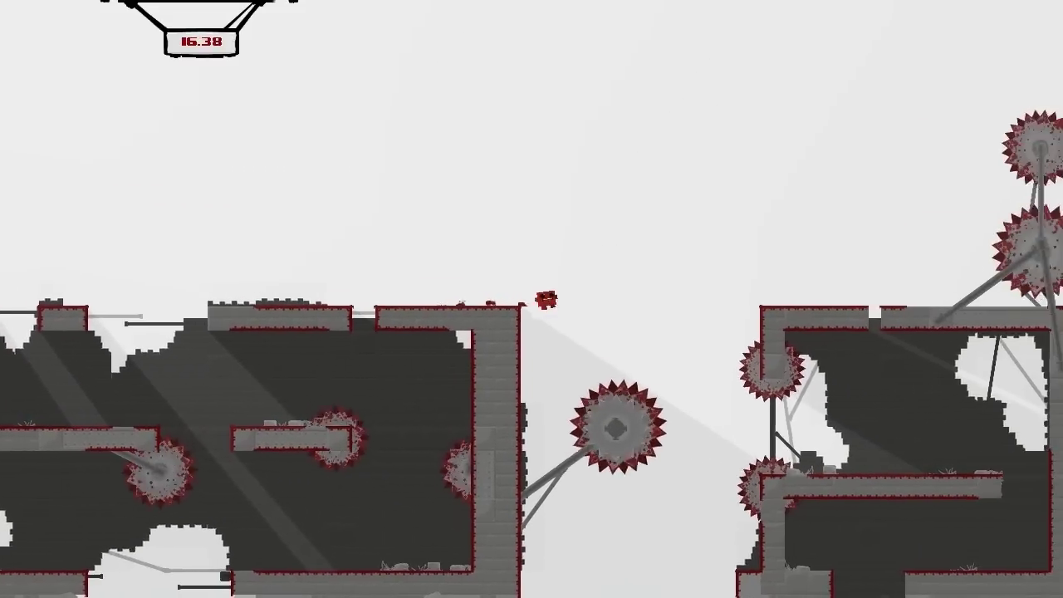
key("Right")
key("space")
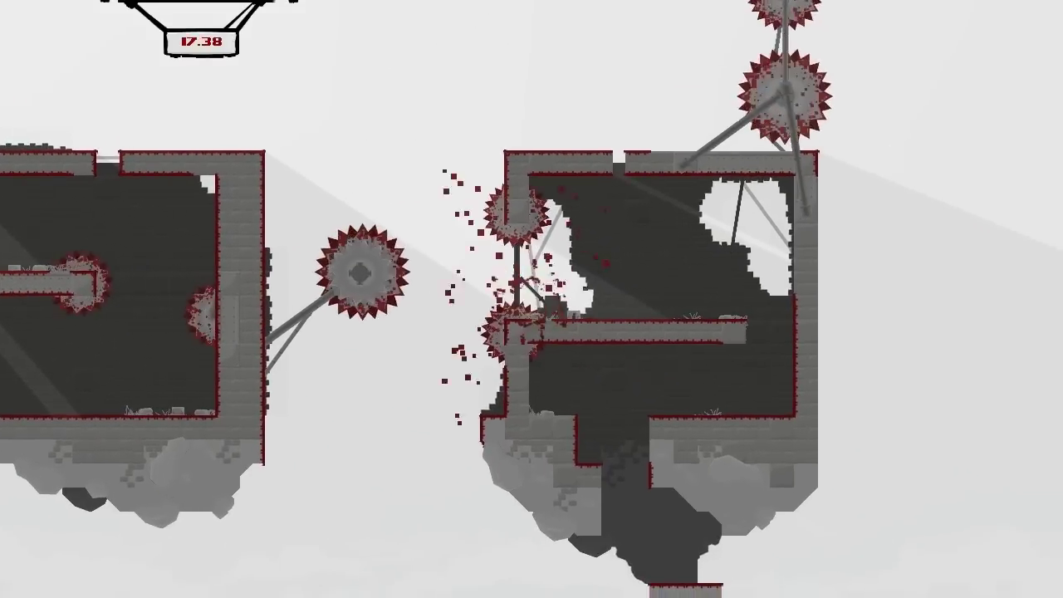
Step: Cling to the right pillar, wall-jump to the tall pillar, and reach the fortress's left wall
key("Right")
key("space")
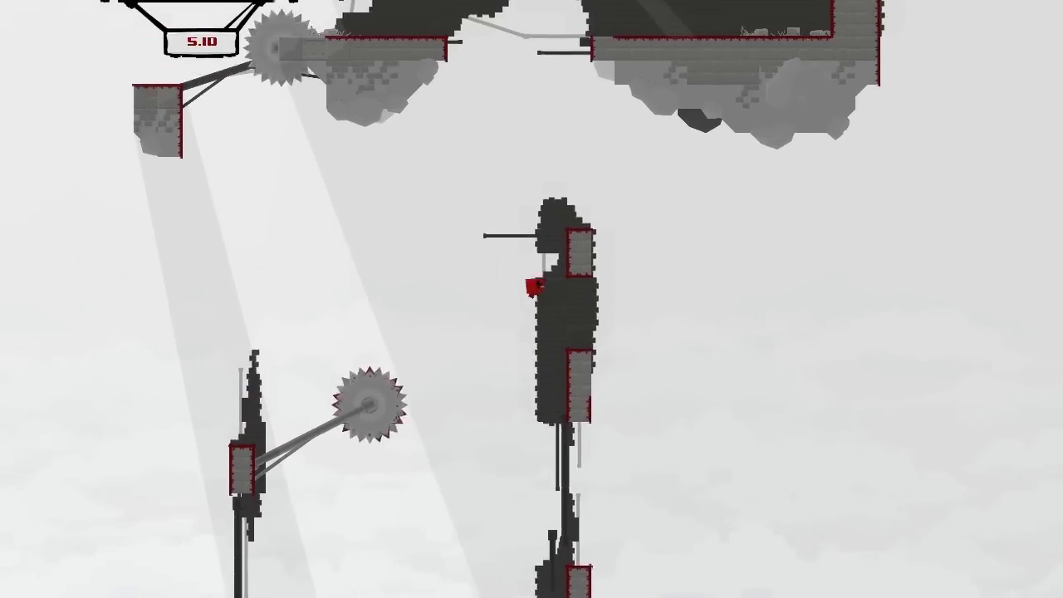
key("space")
key("Left")
key("Left")
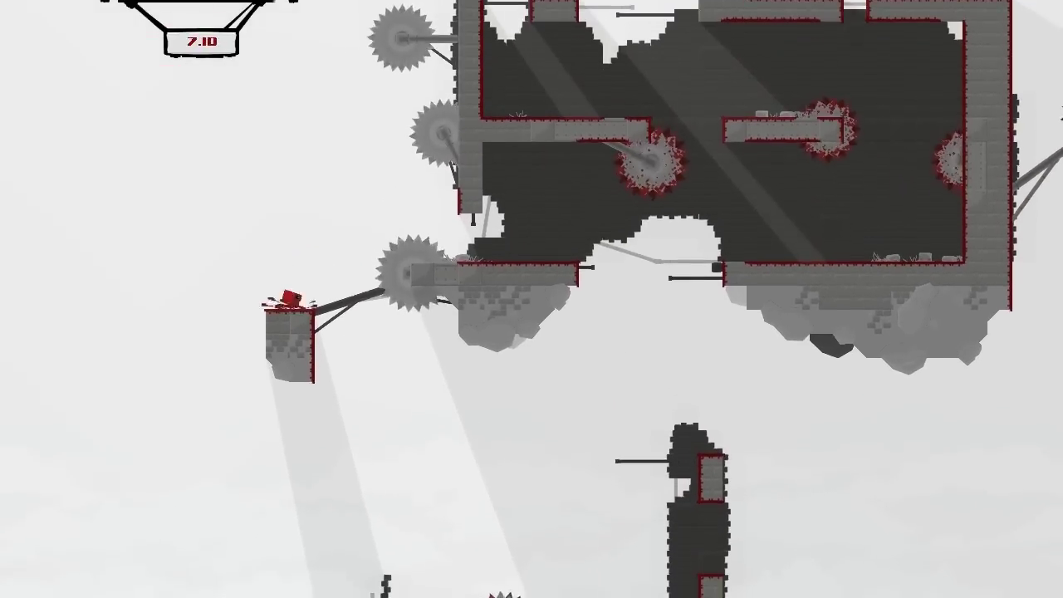
key("space")
key("Right")
Step: Enter the fortress past the saws and wall-jump up onto the middle platform
key("space")
key("Right")
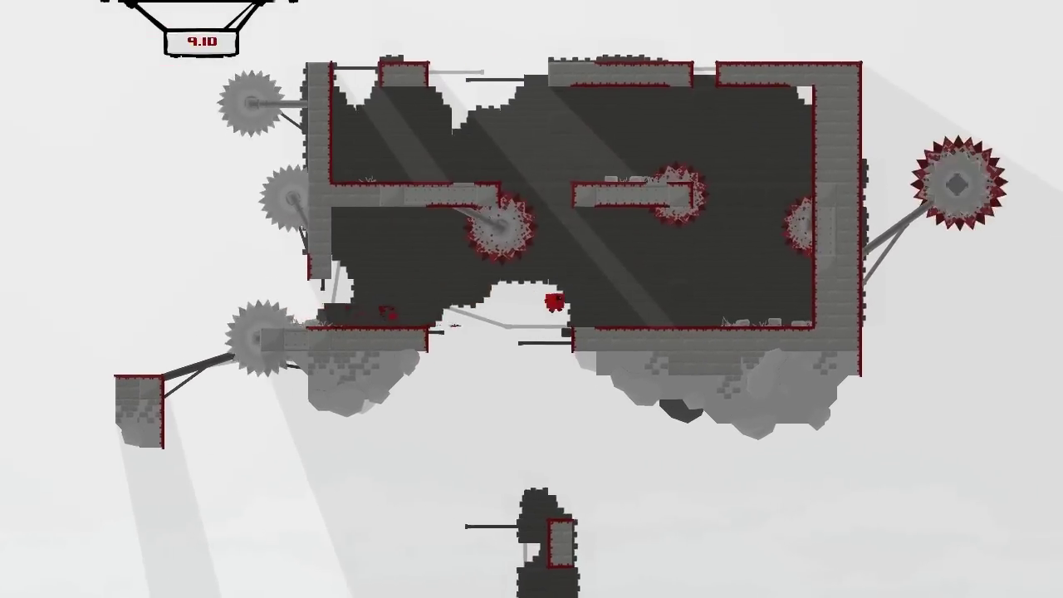
key("space")
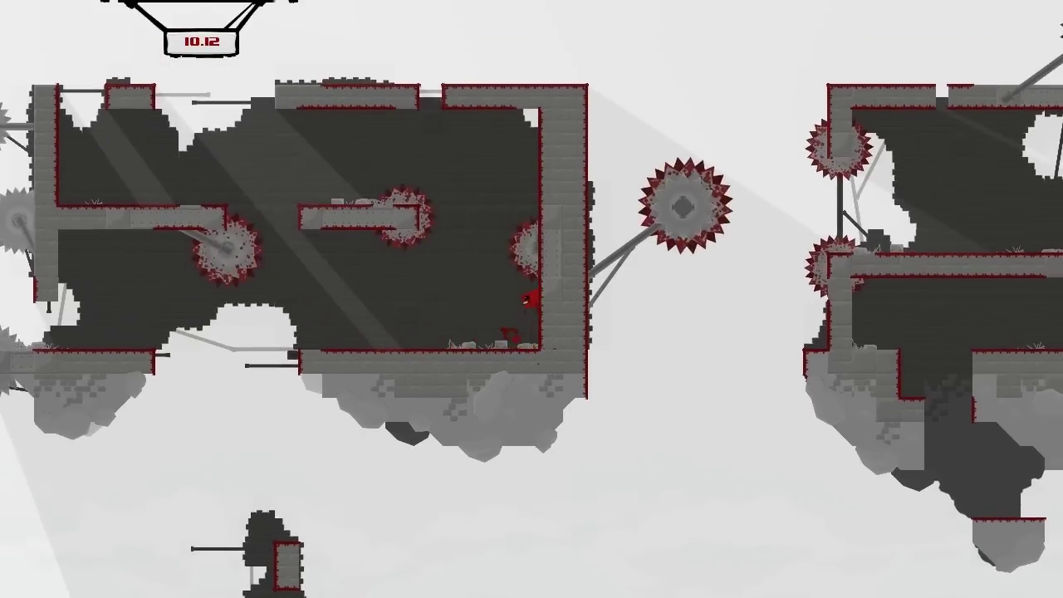
key("space")
key("Left")
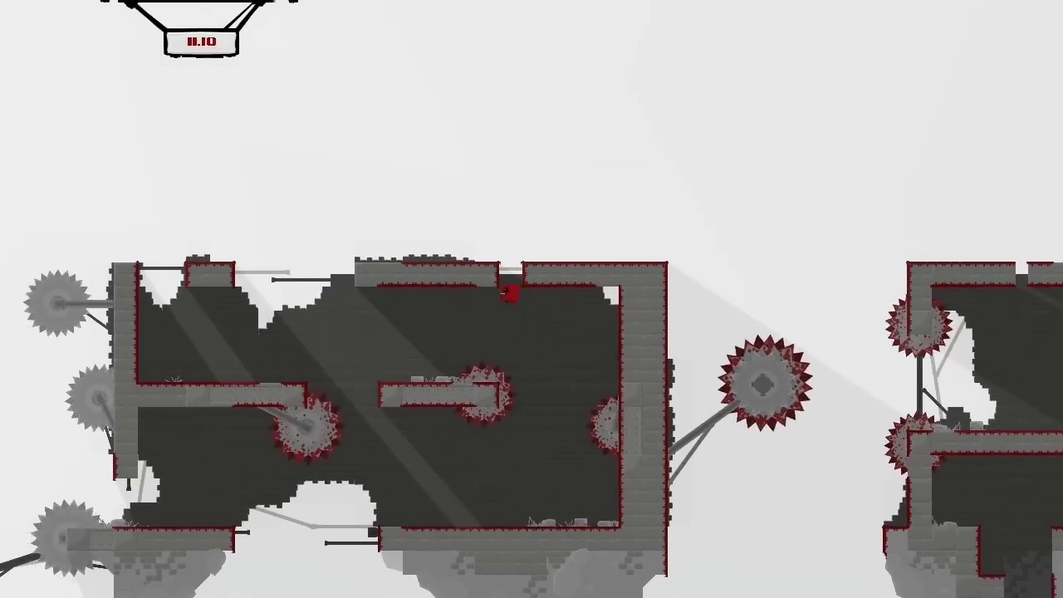
key("space")
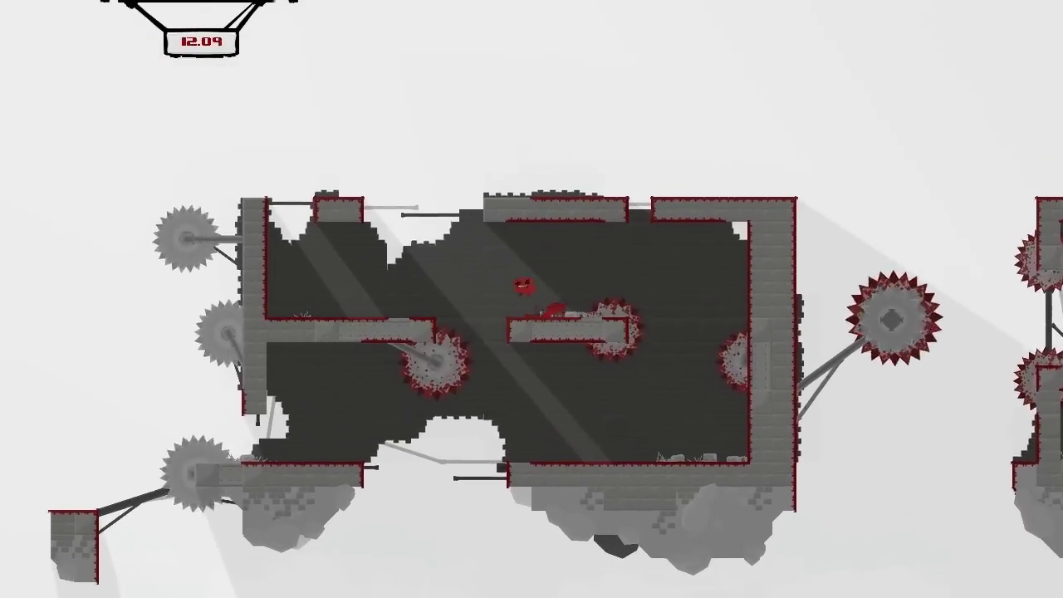
Step: Exit through the top-left gap, run along the fortress top, and hit a saw jumping right
key("Left")
key("space")
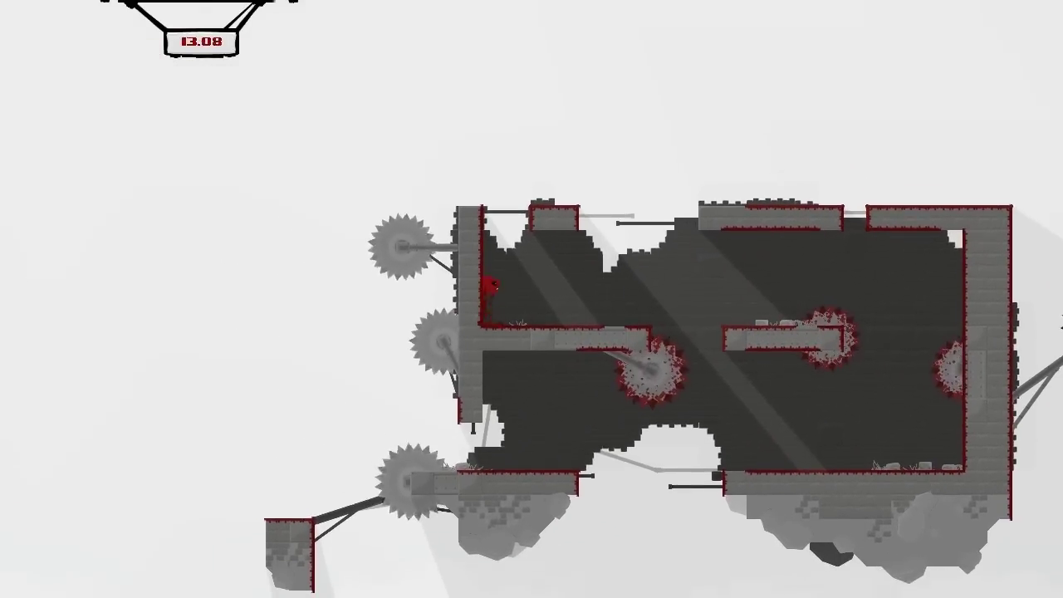
key("space")
key("Right")
key("space")
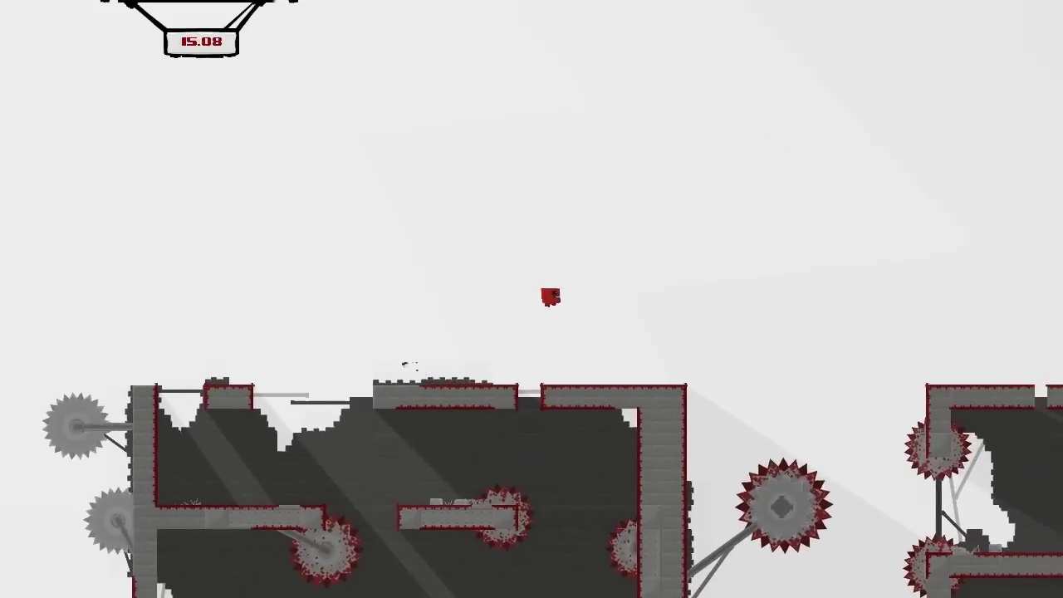
key("Right")
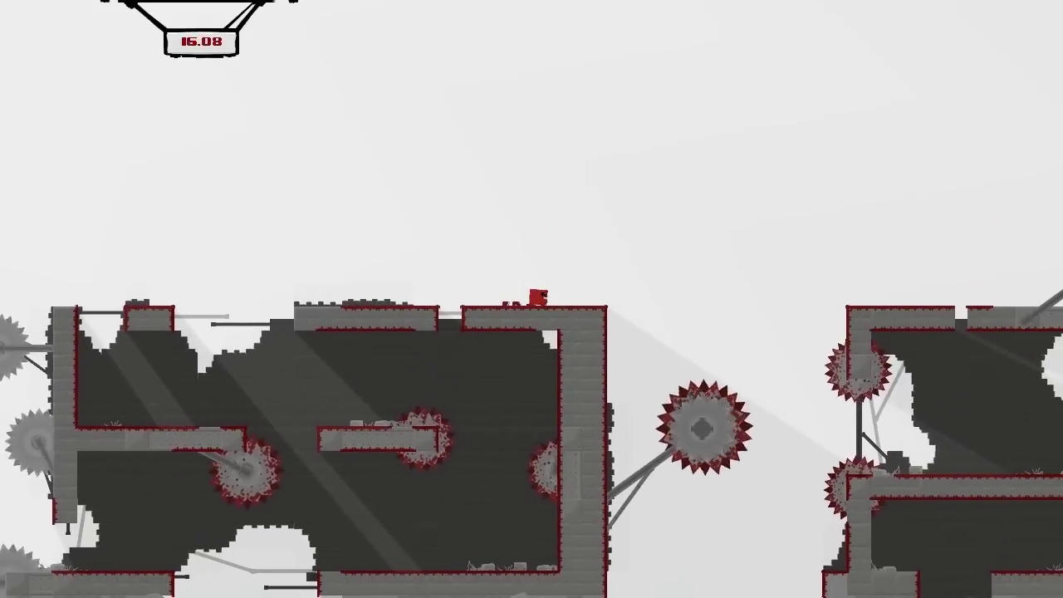
key("Right")
key("space")
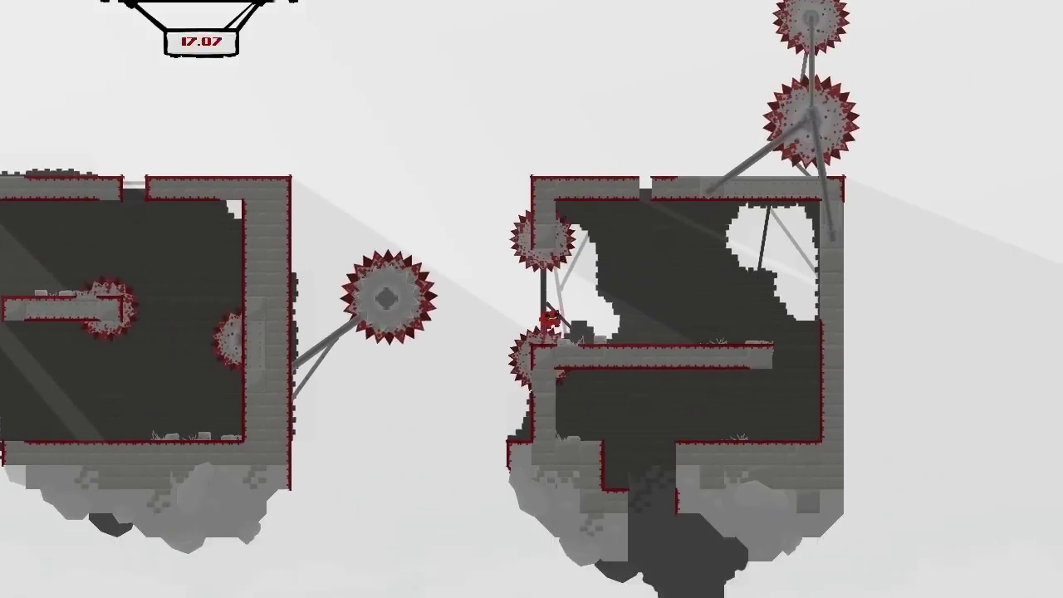
Step: From the restart, wall-jump between the pillars and reach for the left ledge near the saw
key("Right")
key("space")
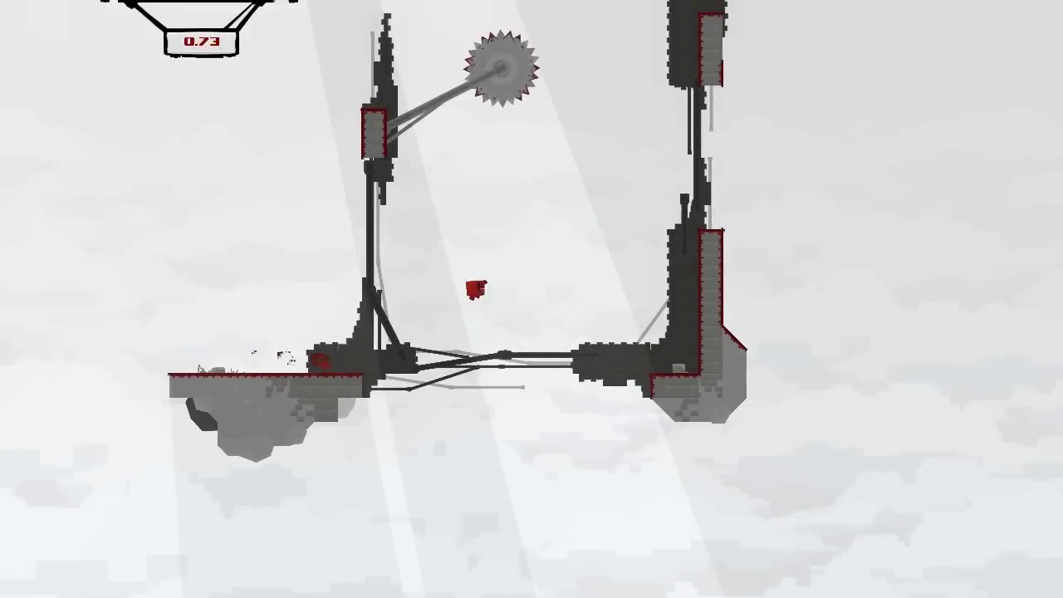
key("Right")
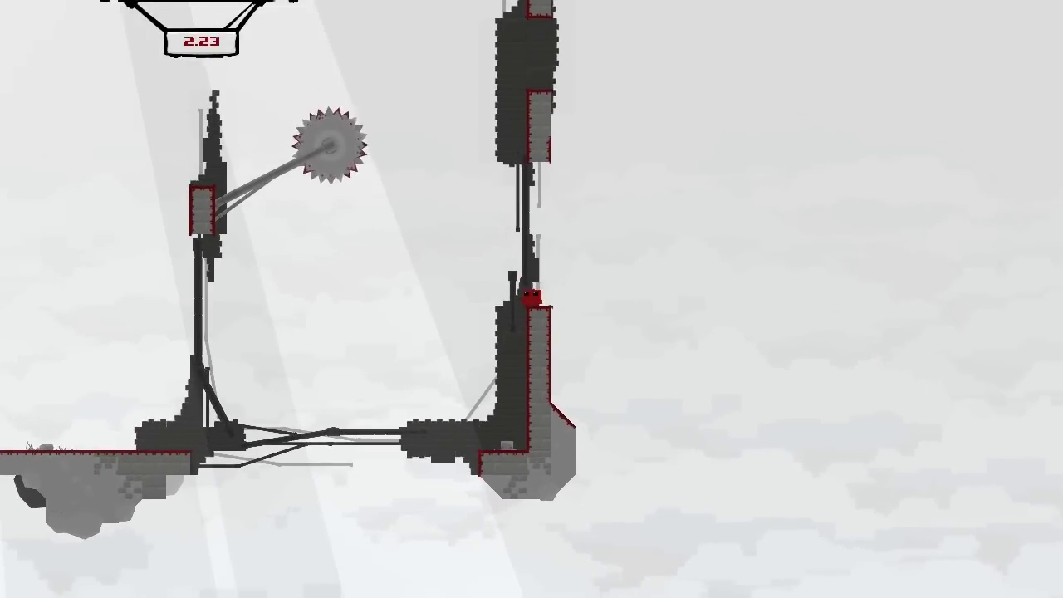
key("space")
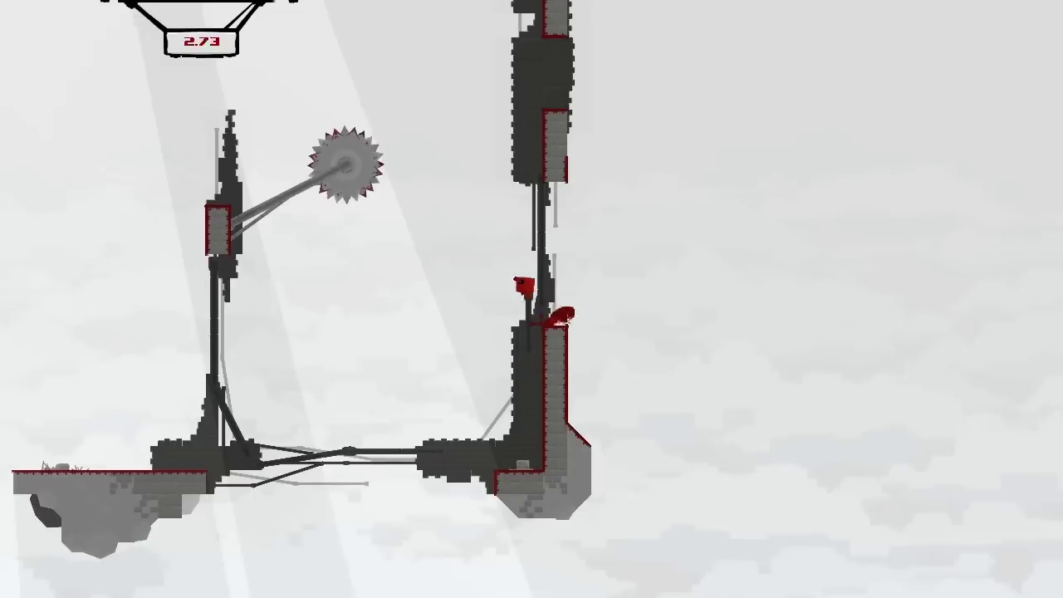
key("Left")
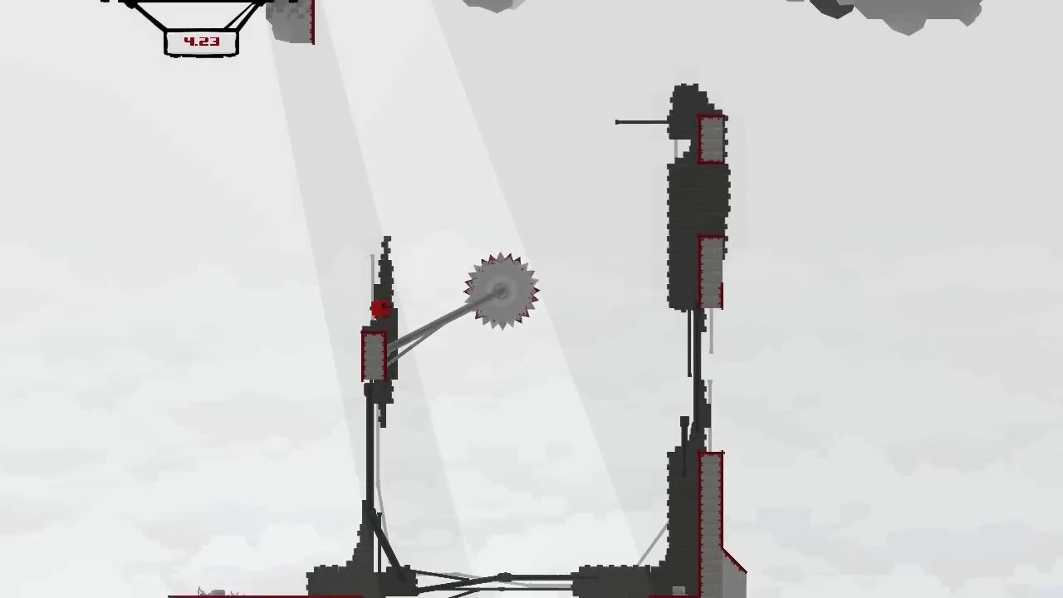
key("space")
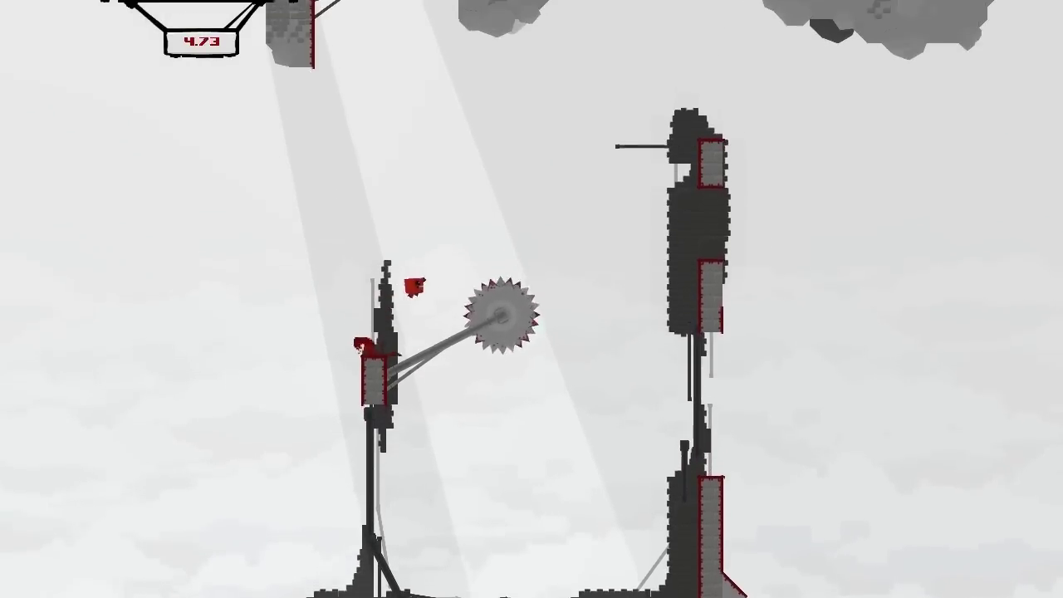
key("Right")
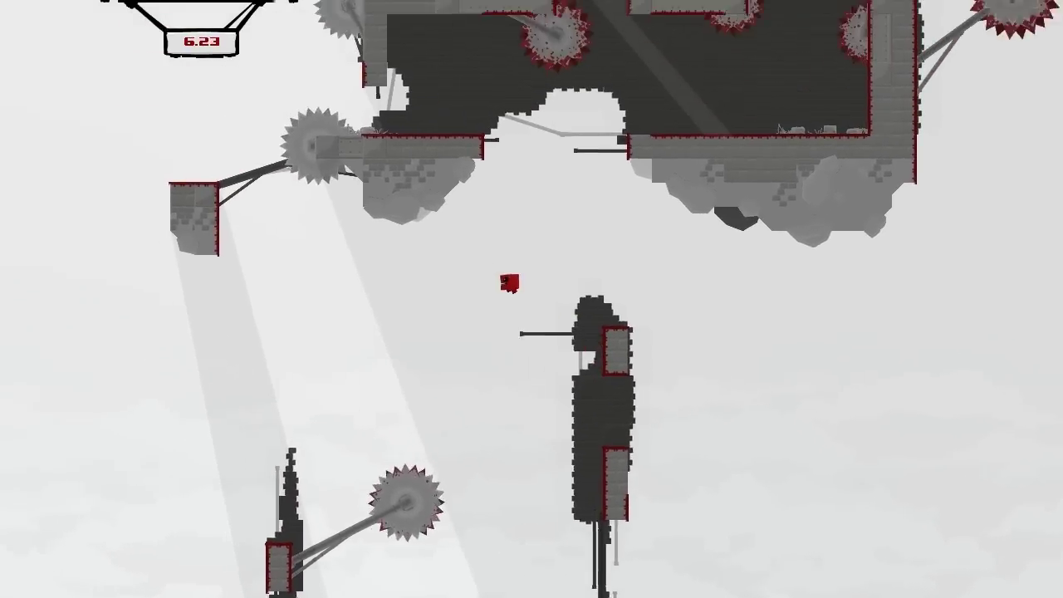
key("Left")
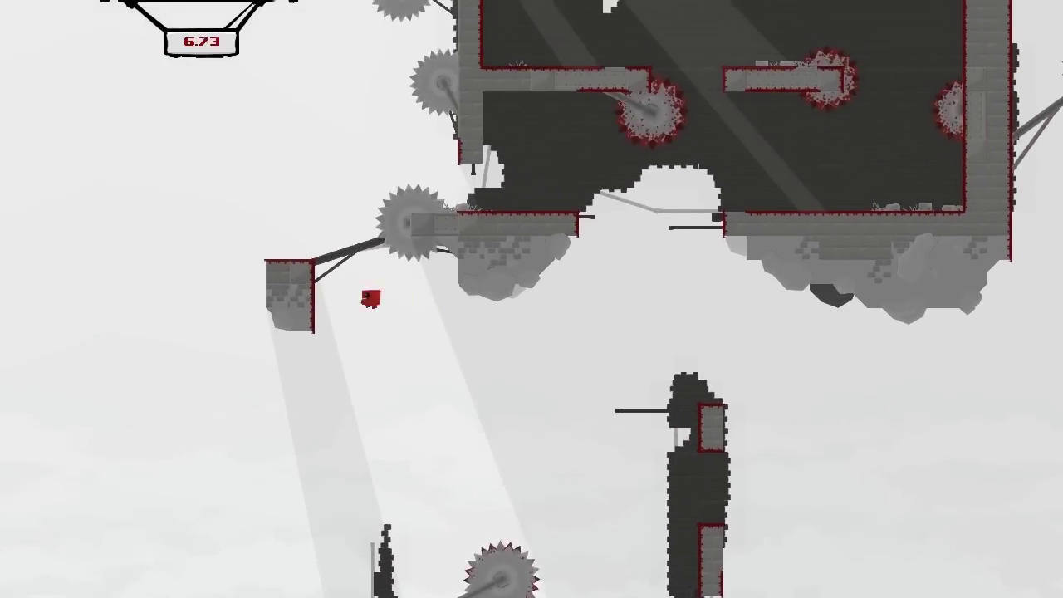
key("space")
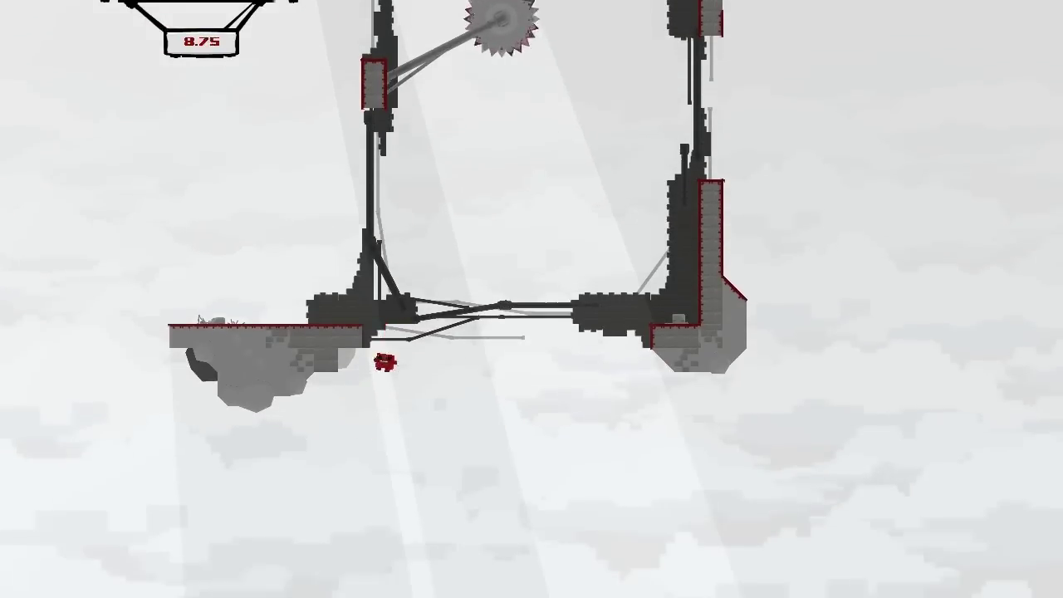
Step: Wall-jump up between the pillars and climb the small block toward the fortress
key("Right")
key("space")
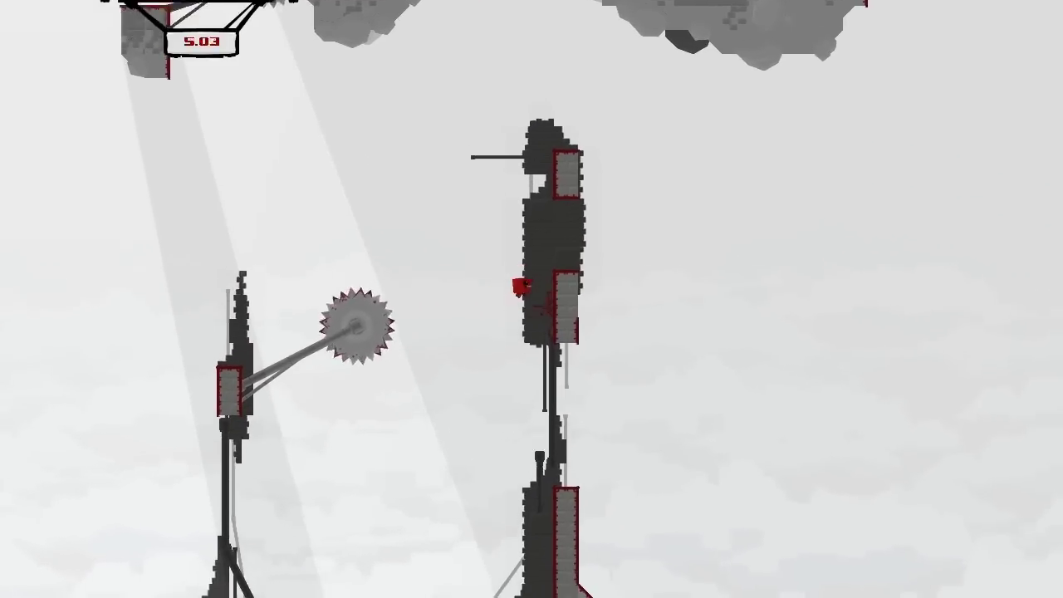
key("space")
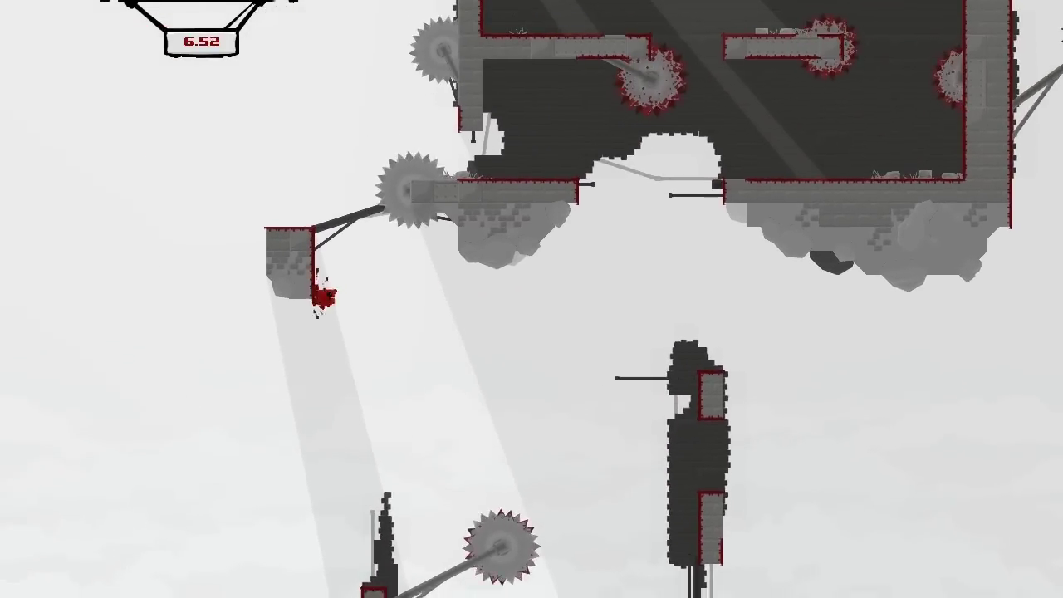
key("space")
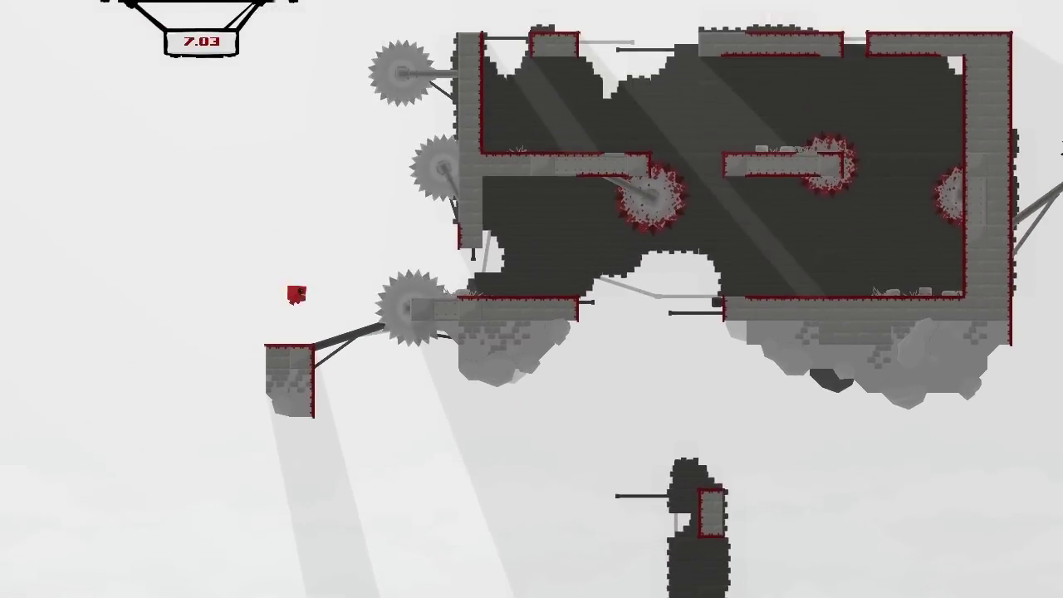
key("Right")
key("space")
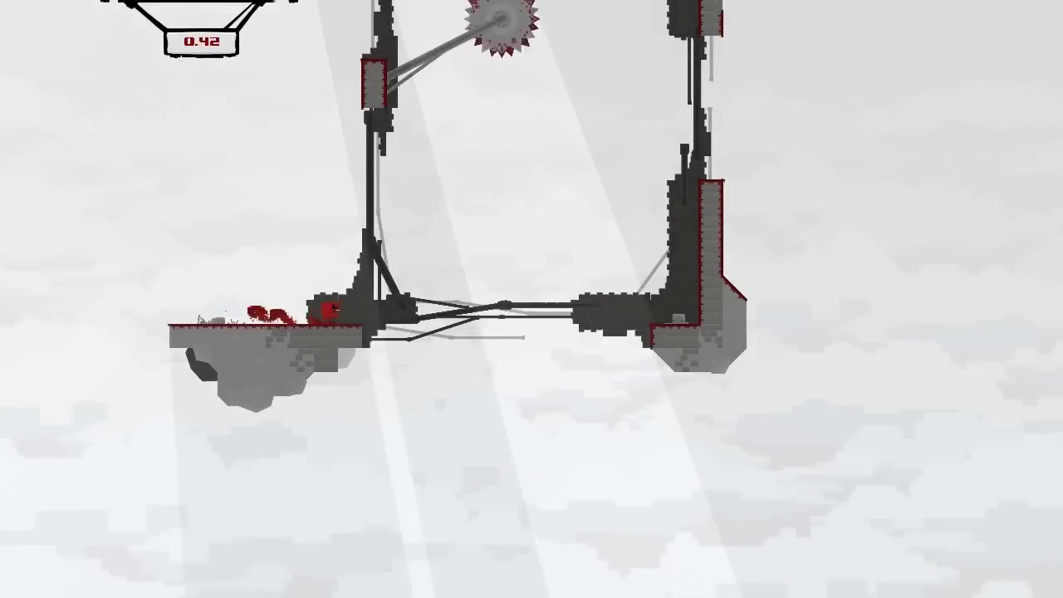
Step: Cling to the right pillar, climb it, and launch over its top
key("Right")
key("space")
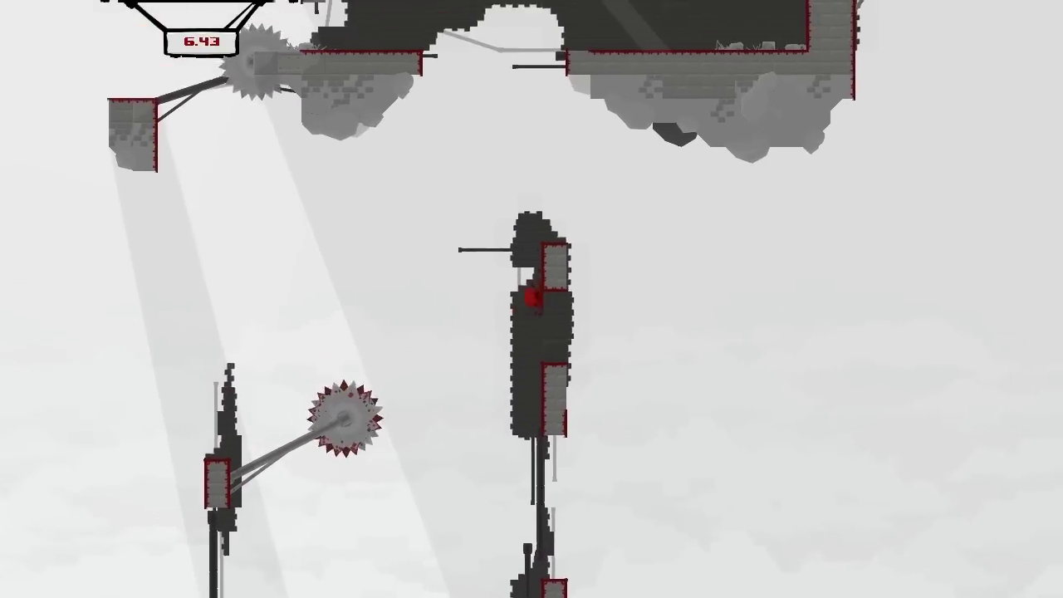
key("space")
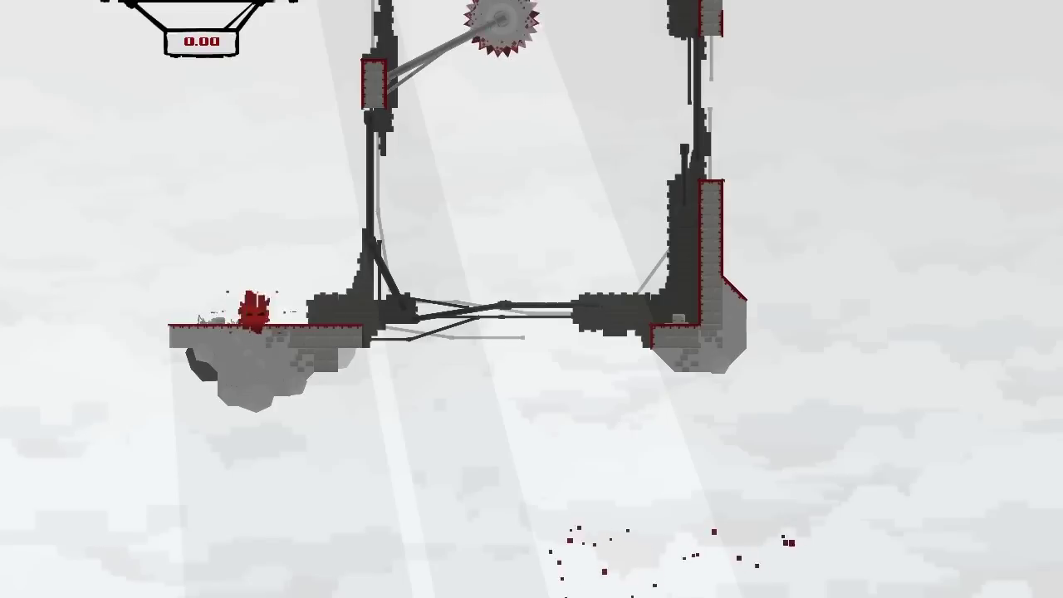
Step: Wall-jump to the upper-left ledge and onto the platform beside the lower saw
key("Right")
key("space")
key("space")
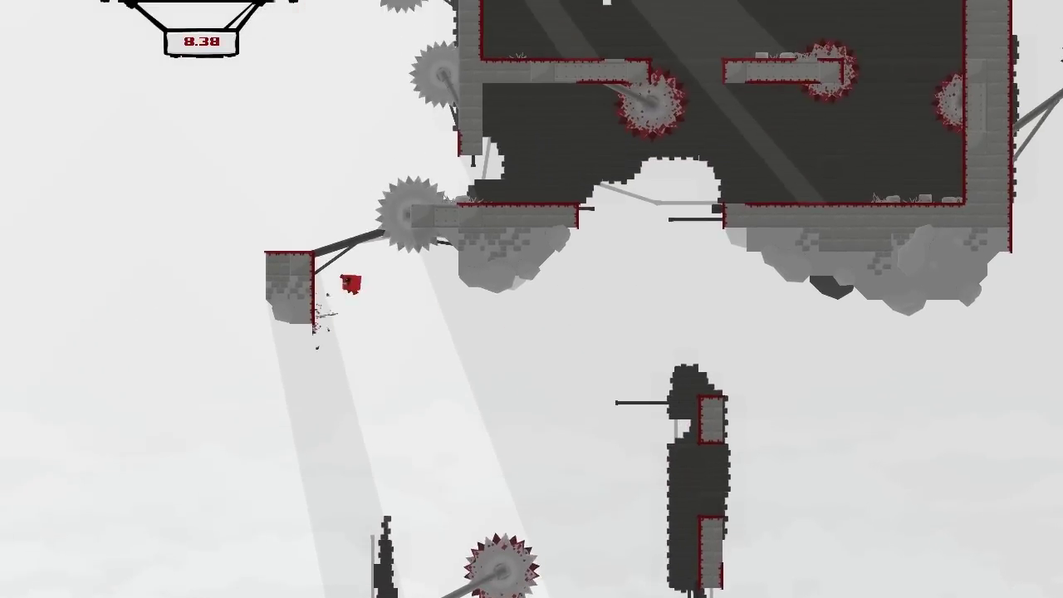
key("space")
key("Right")
key("space")
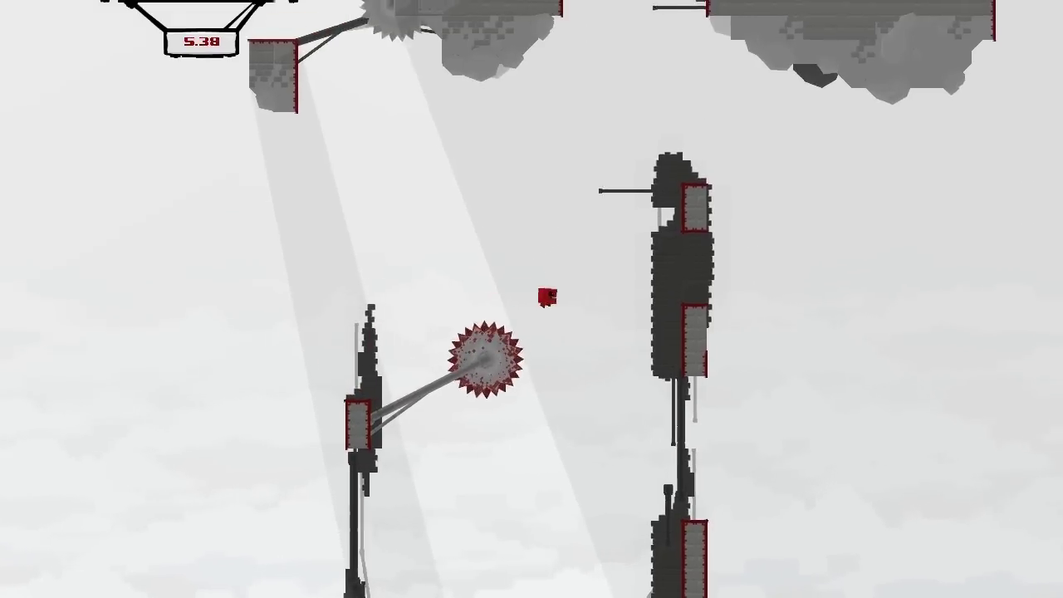
Step: On a new attempt, wall-jump between the pillars up to the upper-left ledge
key("Right")
key("space")
key("Left")
key("space")
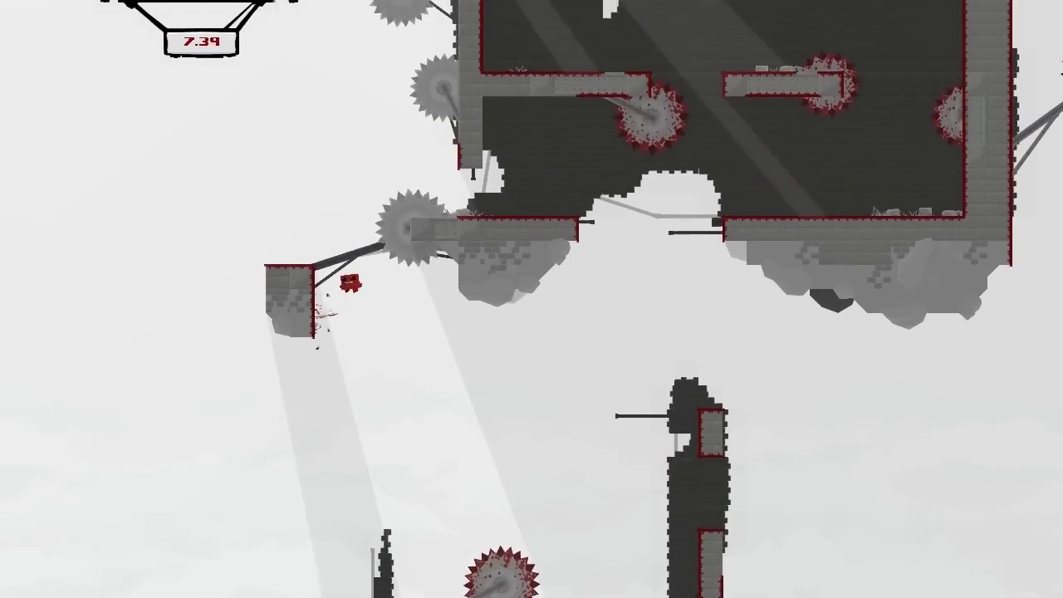
Step: Slide down to the lower platform, then leap the gap and cling to the right pillar
key("Left")
key("space")
key("Left")
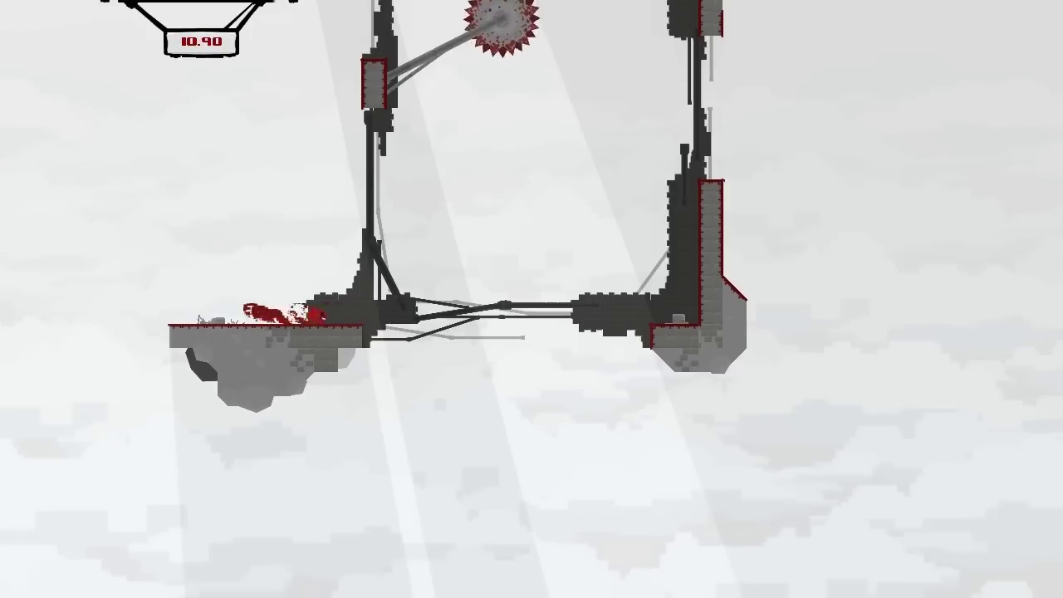
key("Right")
key("space")
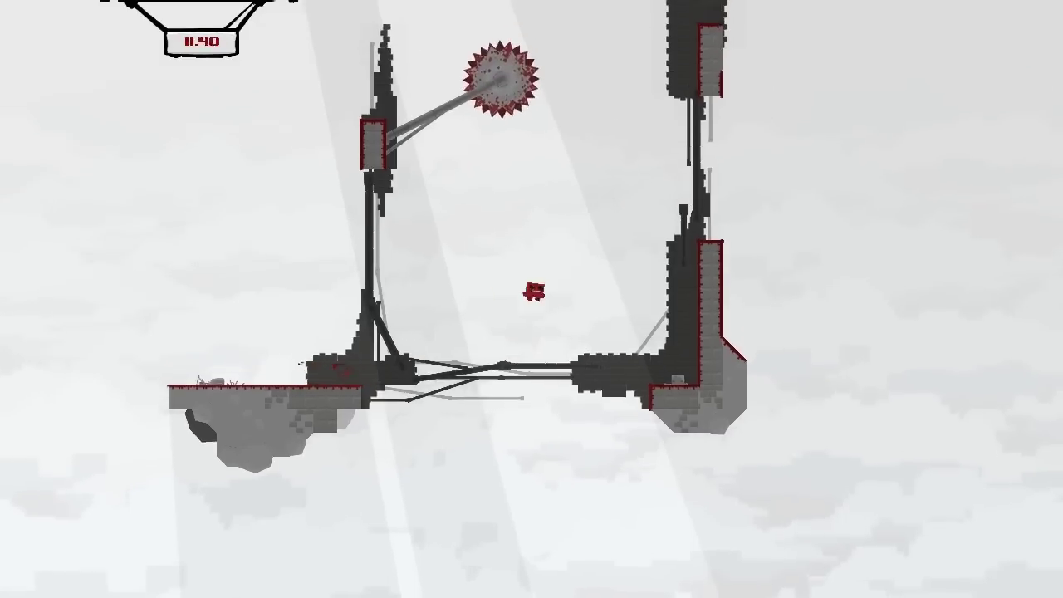
key("Right")
key("space")
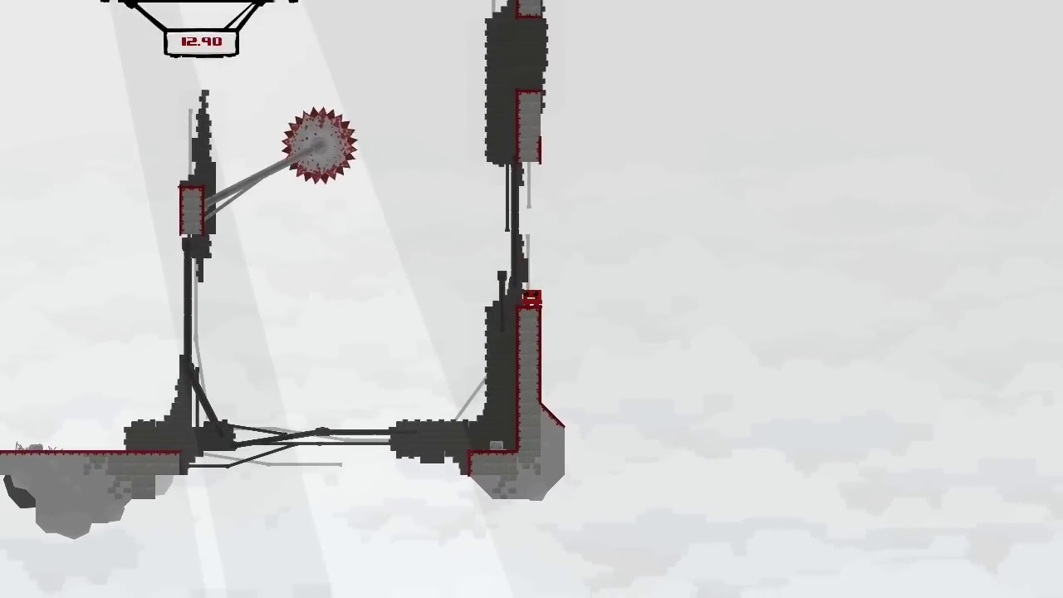
key("space")
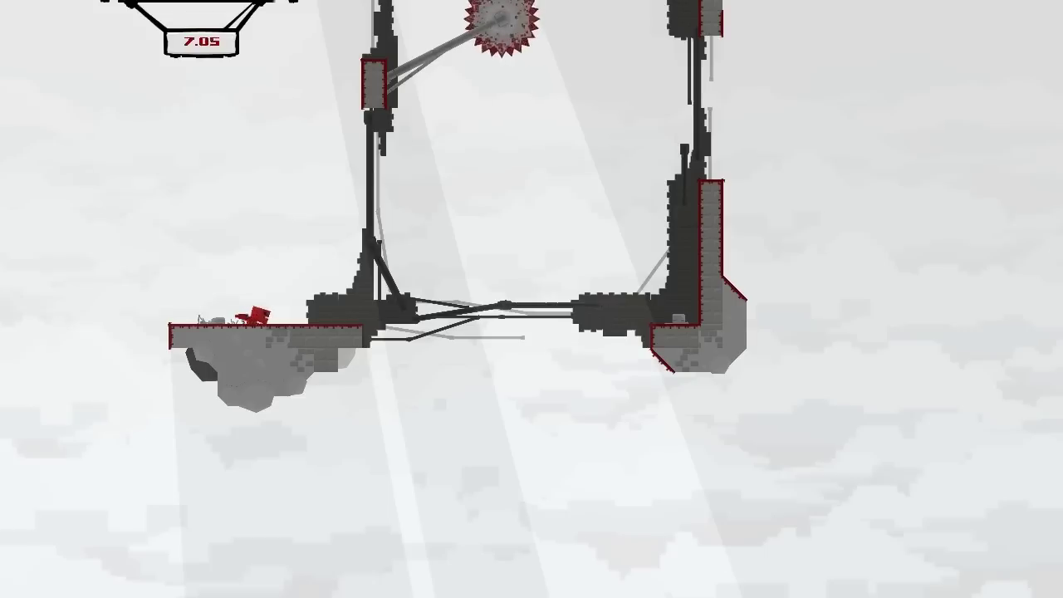
Step: Wall-jump up the starting shaft onto the ledge beside the saw
key("space")
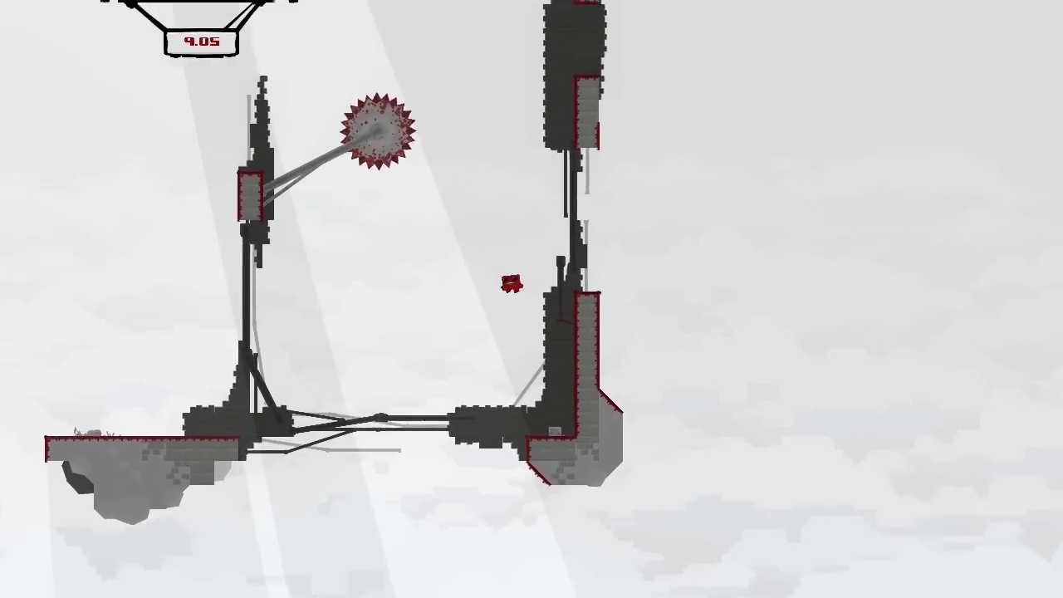
key("space")
key("space")
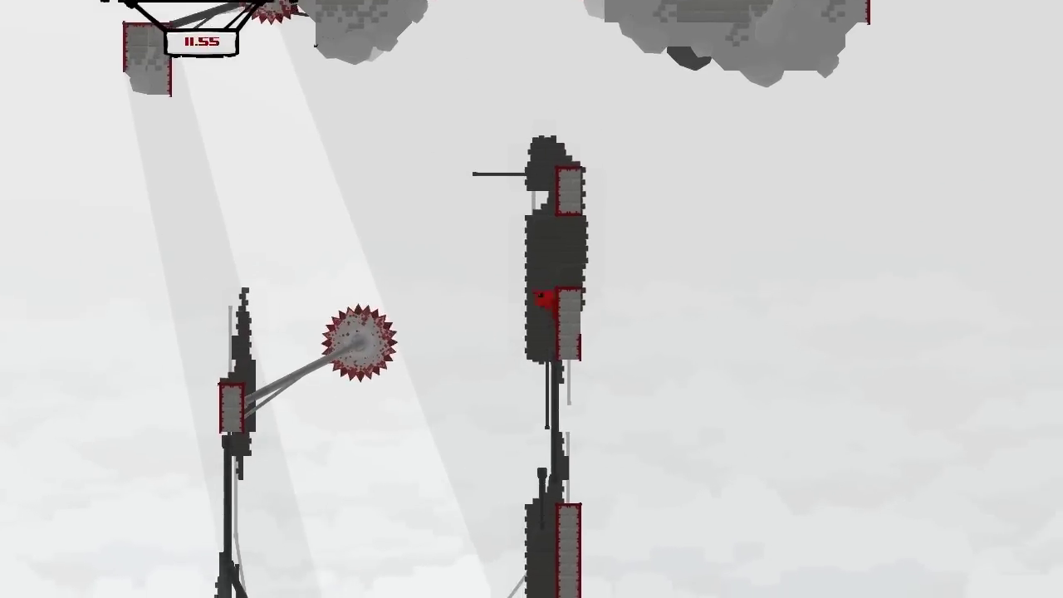
key("space")
key("space")
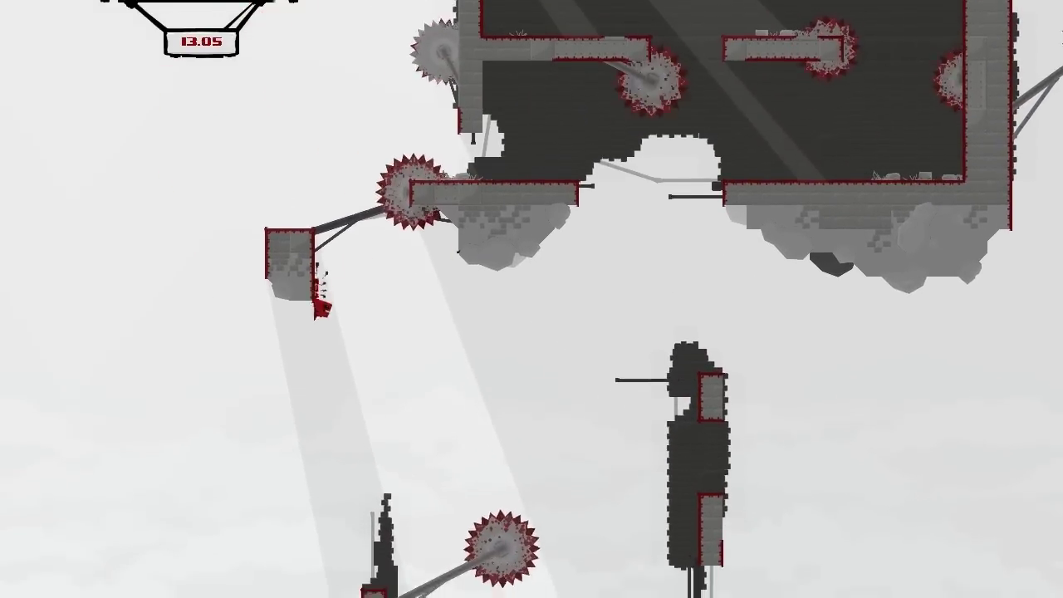
key("space")
key("space")
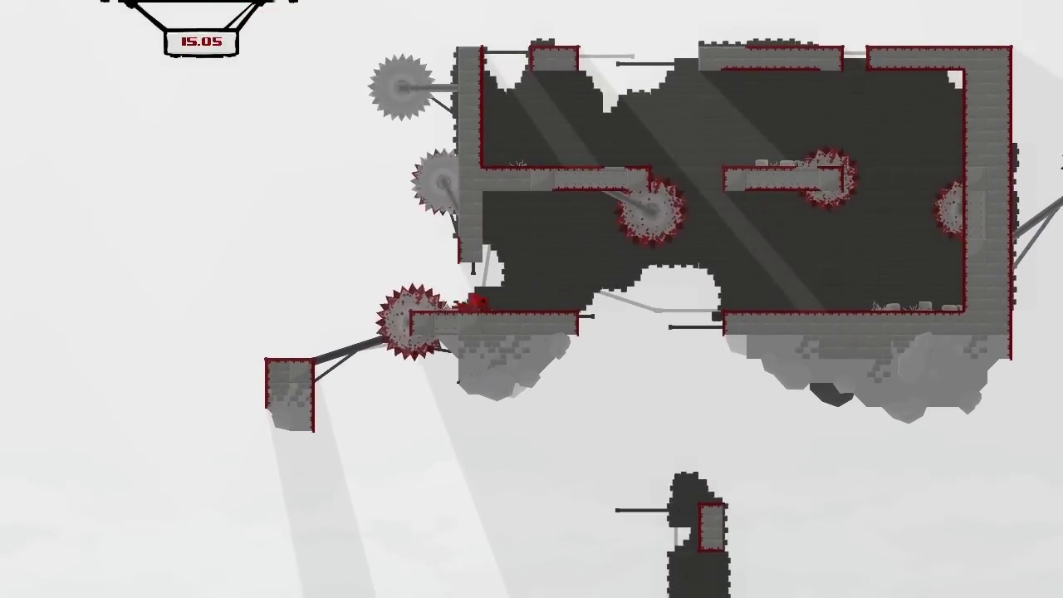
Step: Run through the fortress interior, climb past the inner ledge and leap above the fortress
key("Right")
key("space")
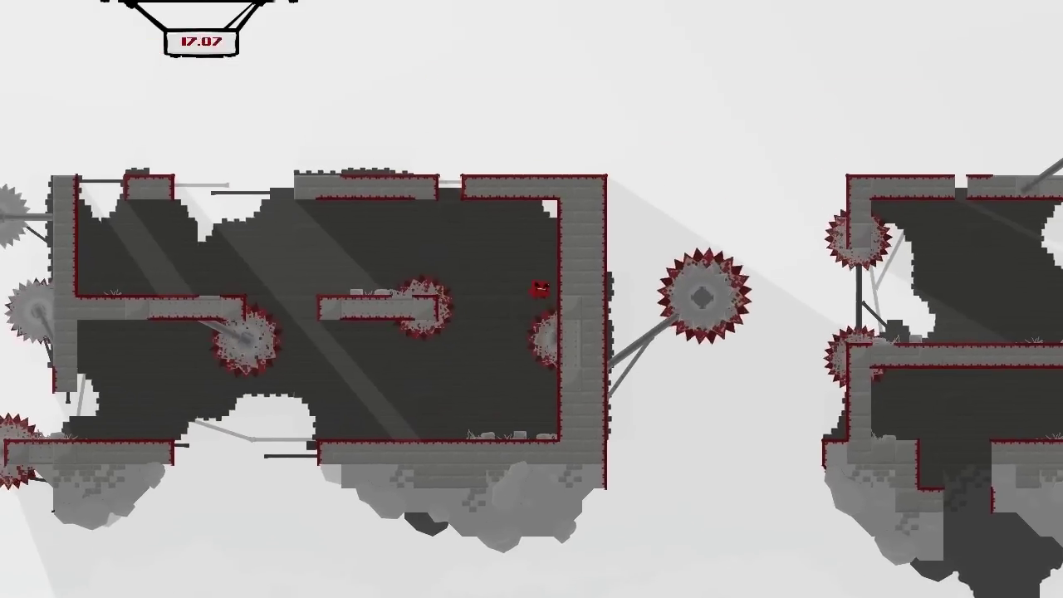
key("Left")
key("space")
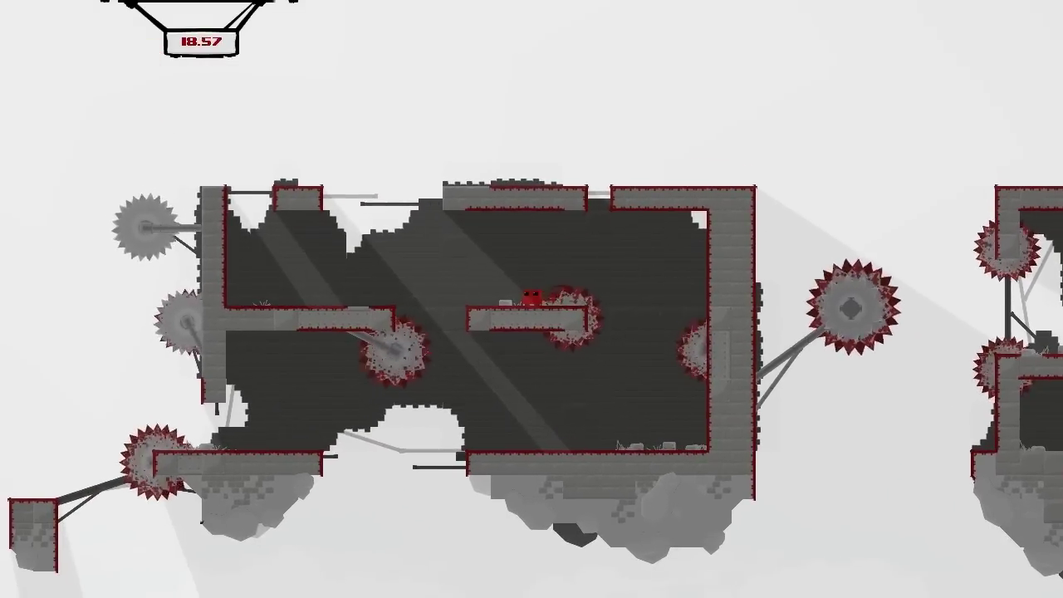
key("Left")
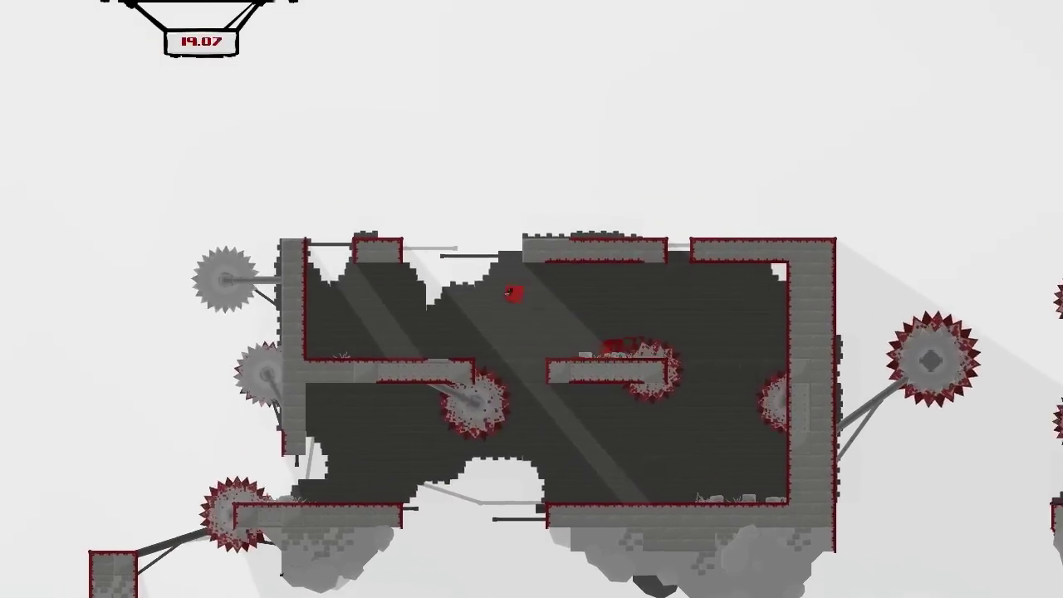
key("space")
key("space")
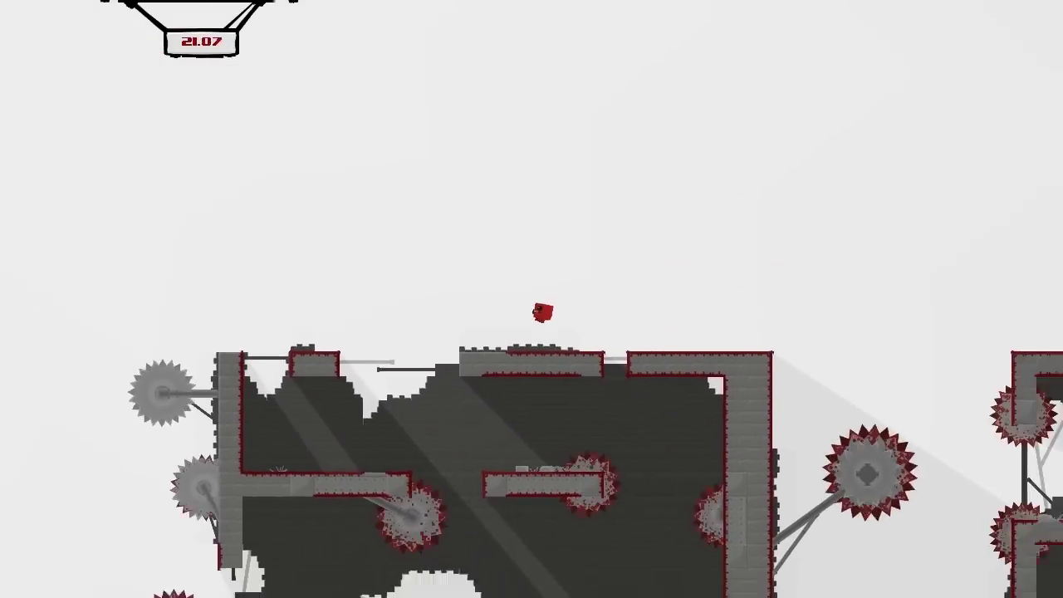
Step: Run along the fortress roof, jump the gap past the saw and drop down the shaft
key("Right")
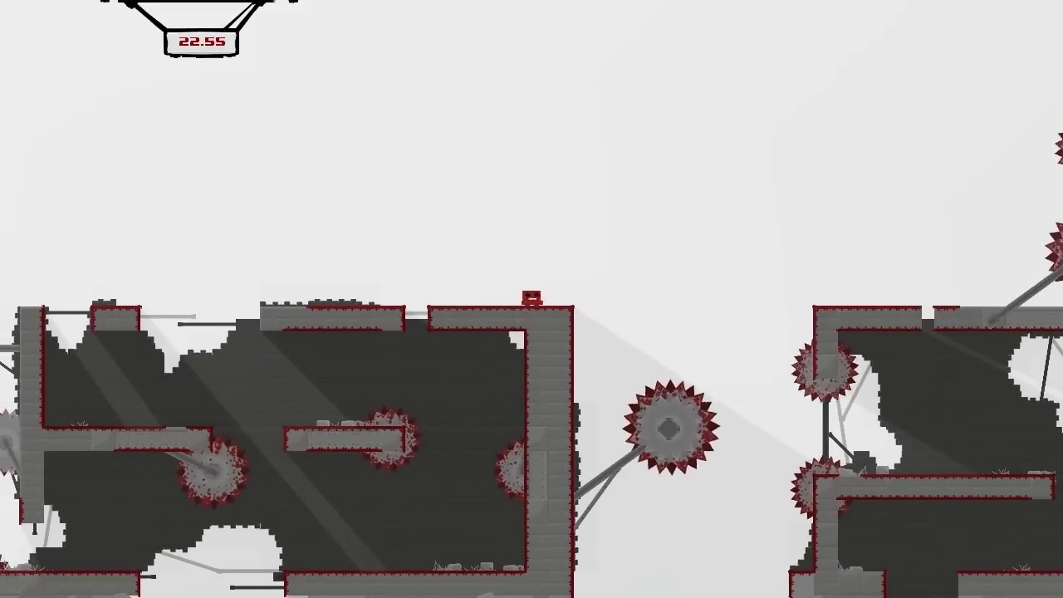
key("Right")
key("space")
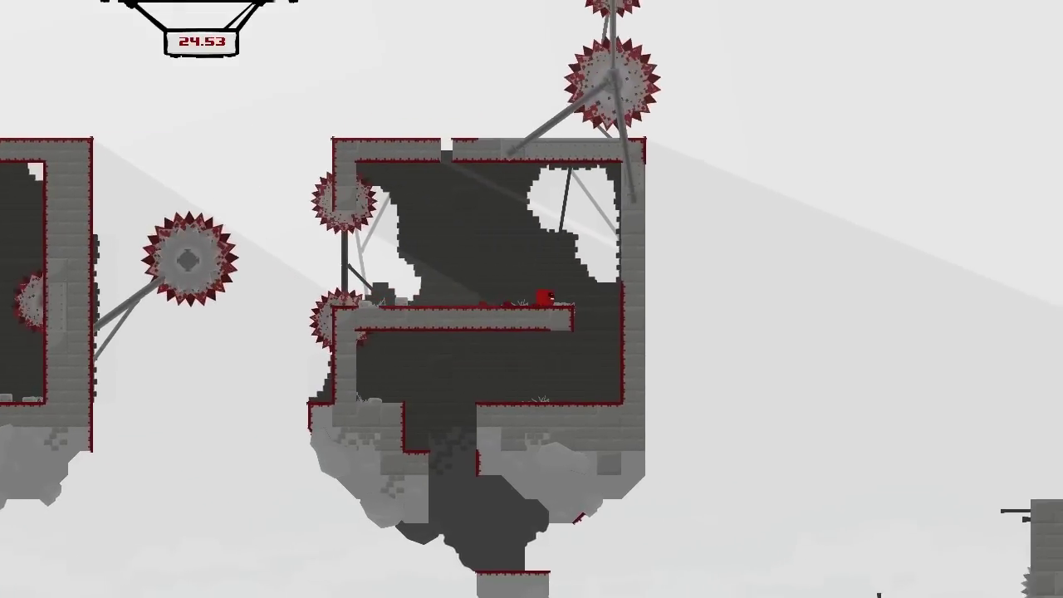
key("Right")
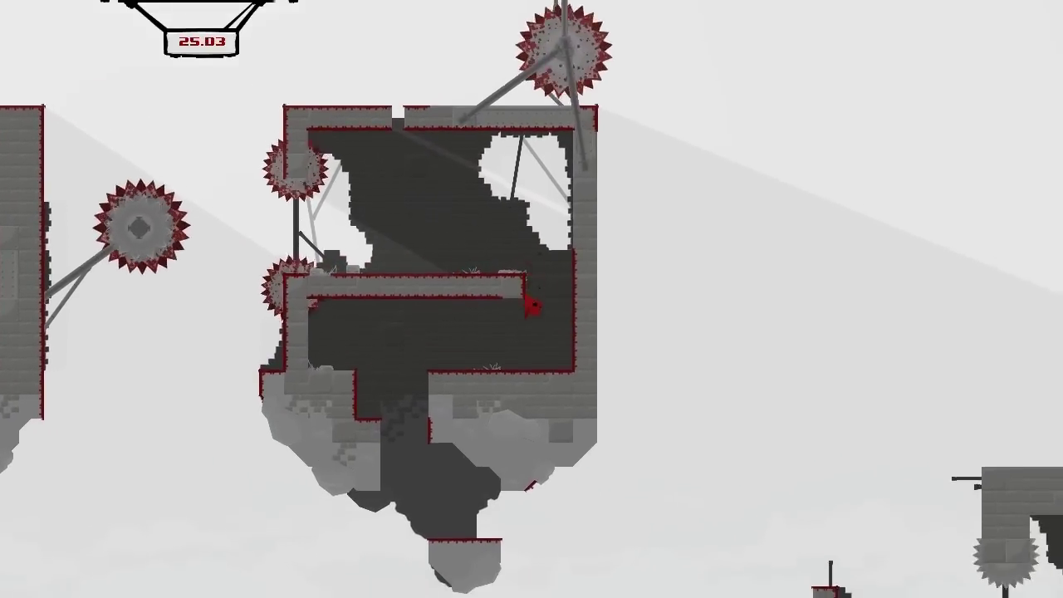
key("Down")
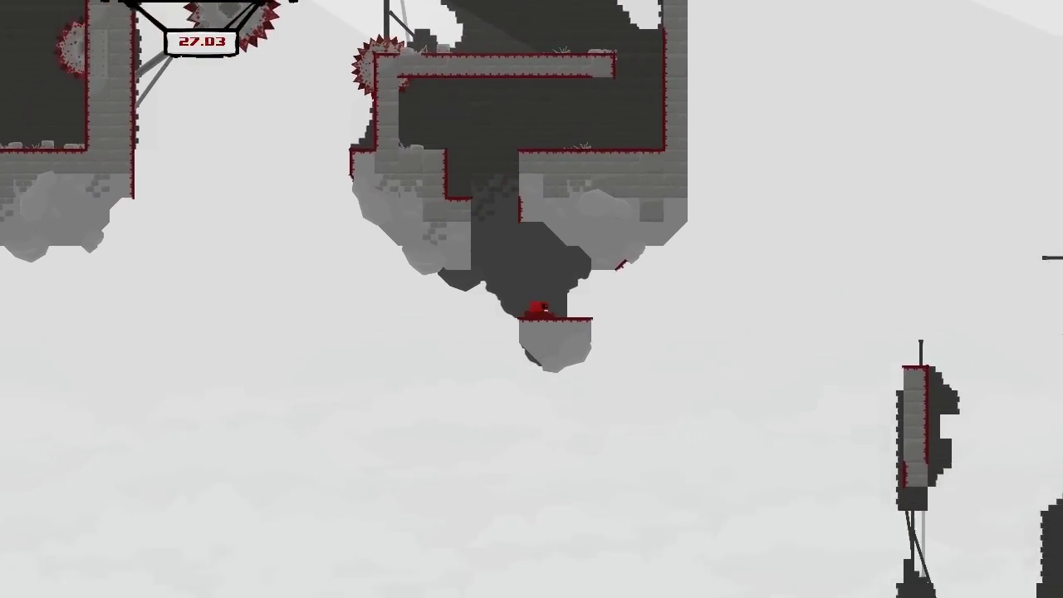
Step: Hop from the small lower platform onto the thin pillar, then drop to the ledge below
key("Right")
key("space")
key("Right")
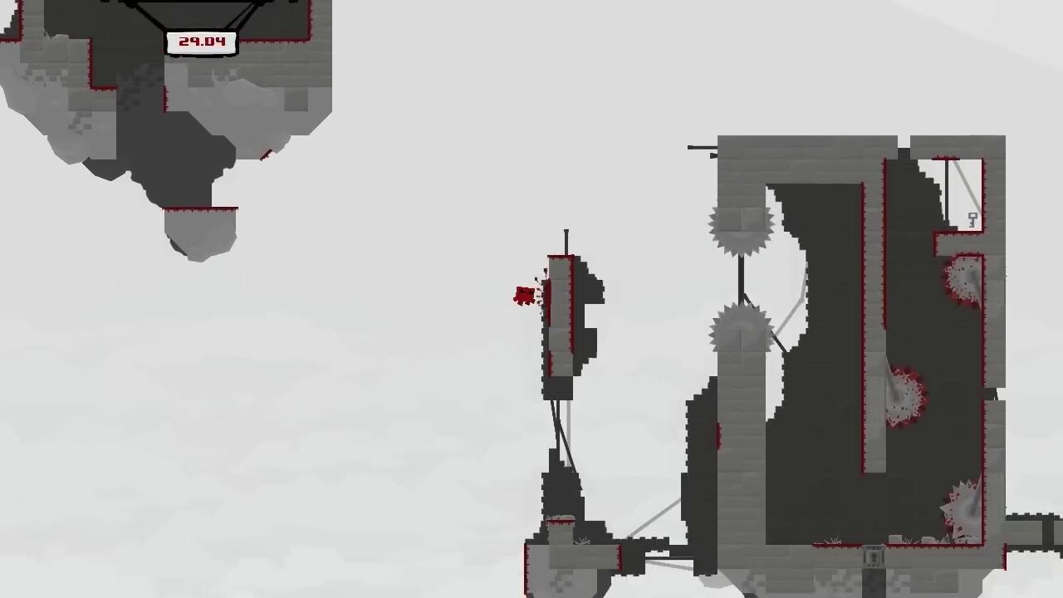
key("space")
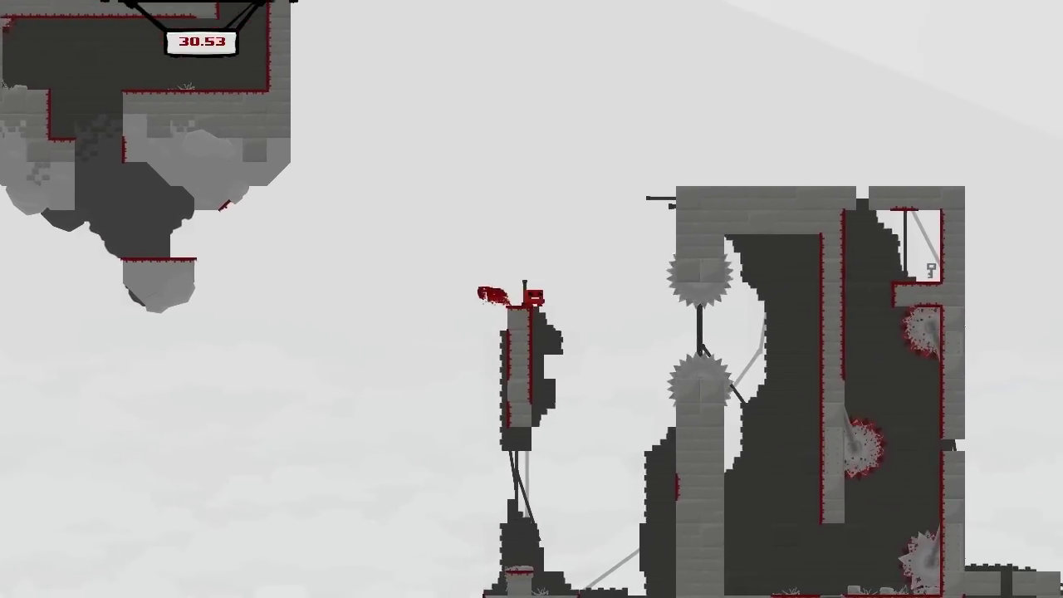
key("Left")
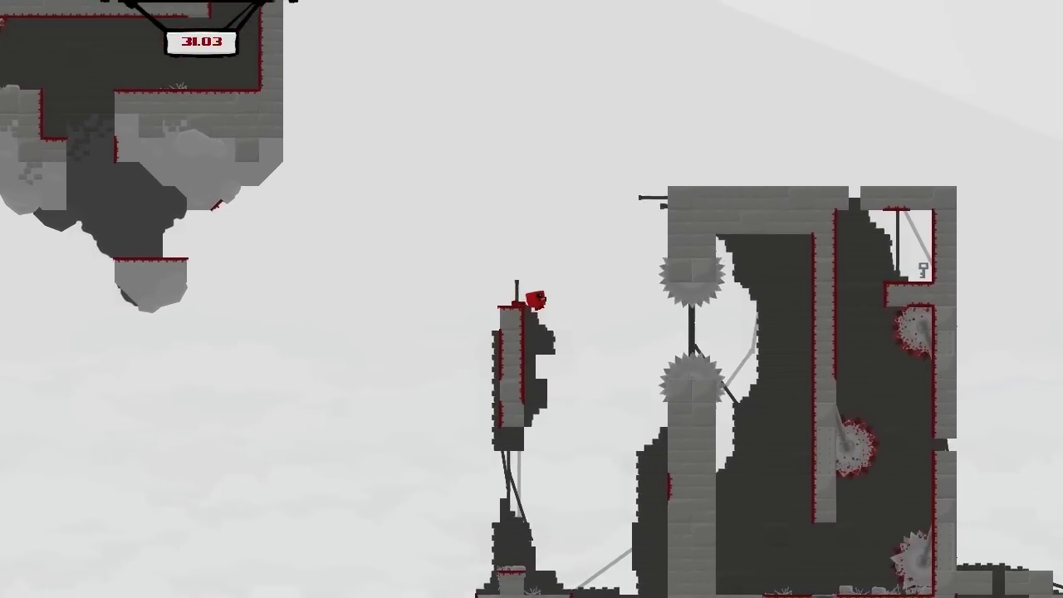
key("Down")
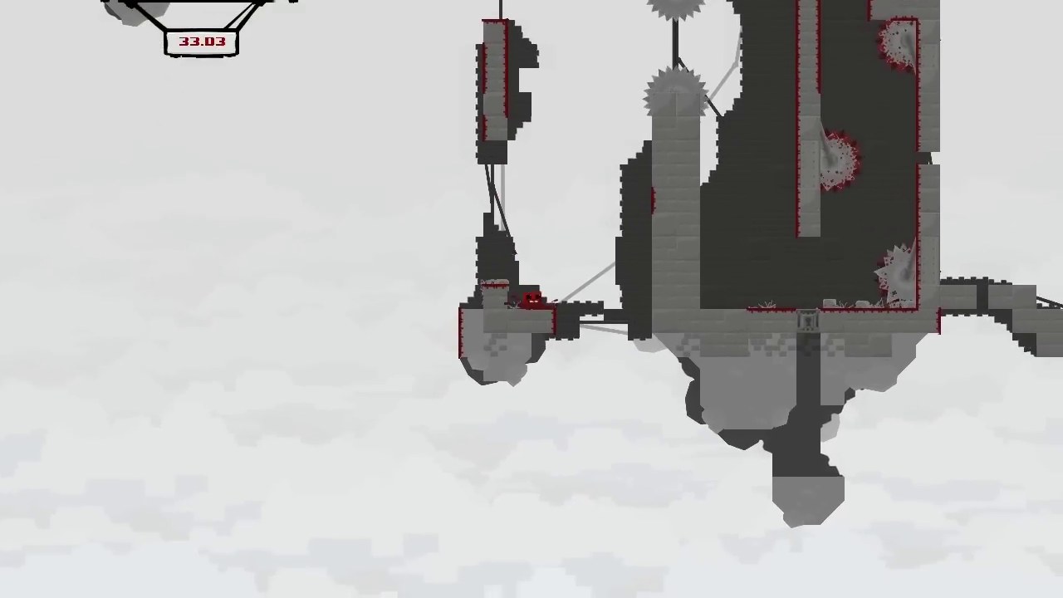
Step: Wall-jump up the big tower toward the upper sawblade, dying on it
key("Right")
key("space")
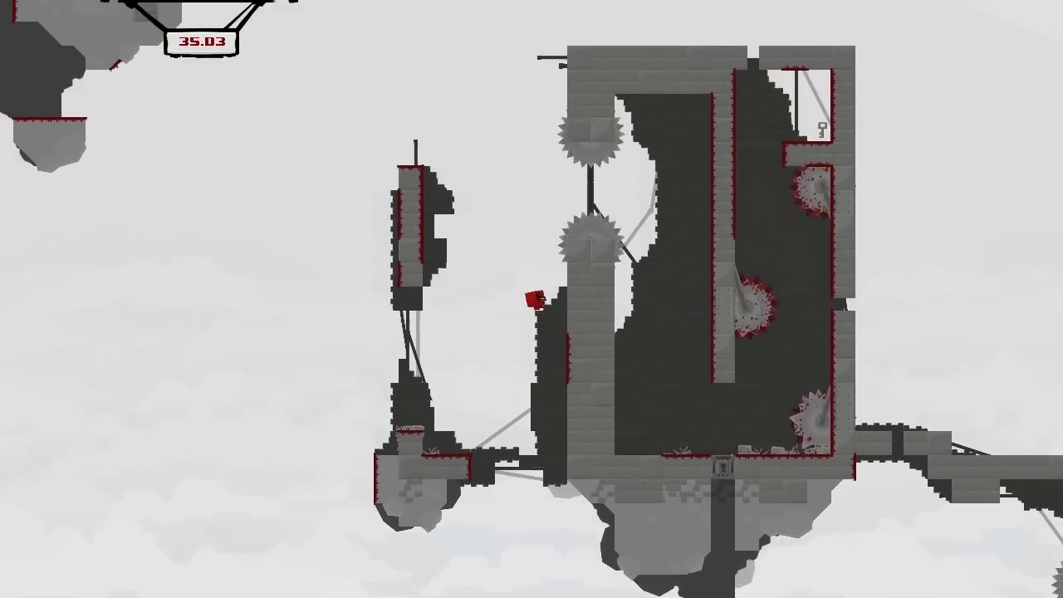
key("space")
key("space")
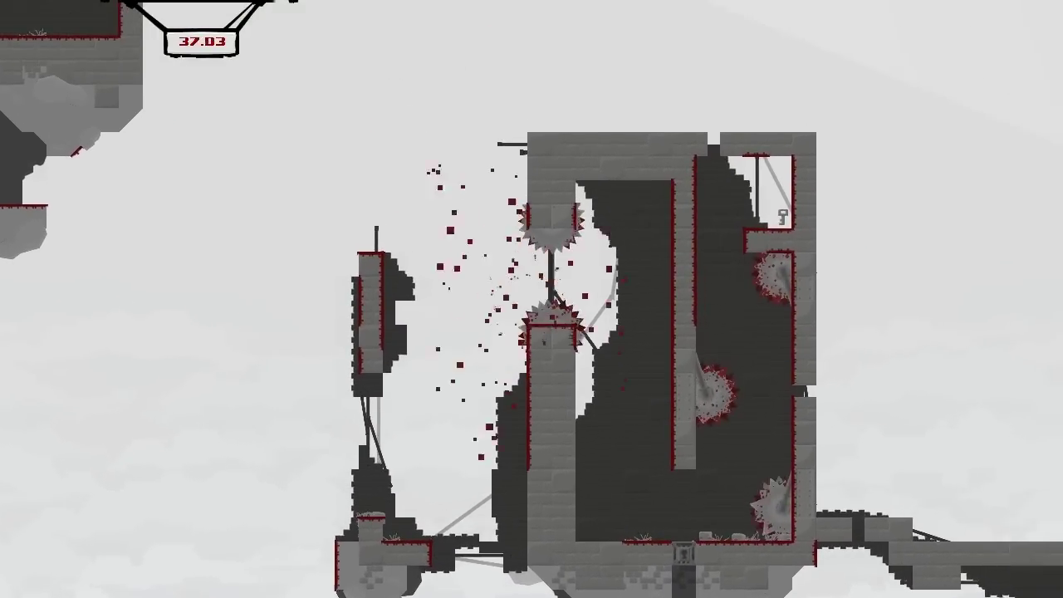
Step: After respawning, start a new run across the gap and up the right tower
key("Right")
key("space")
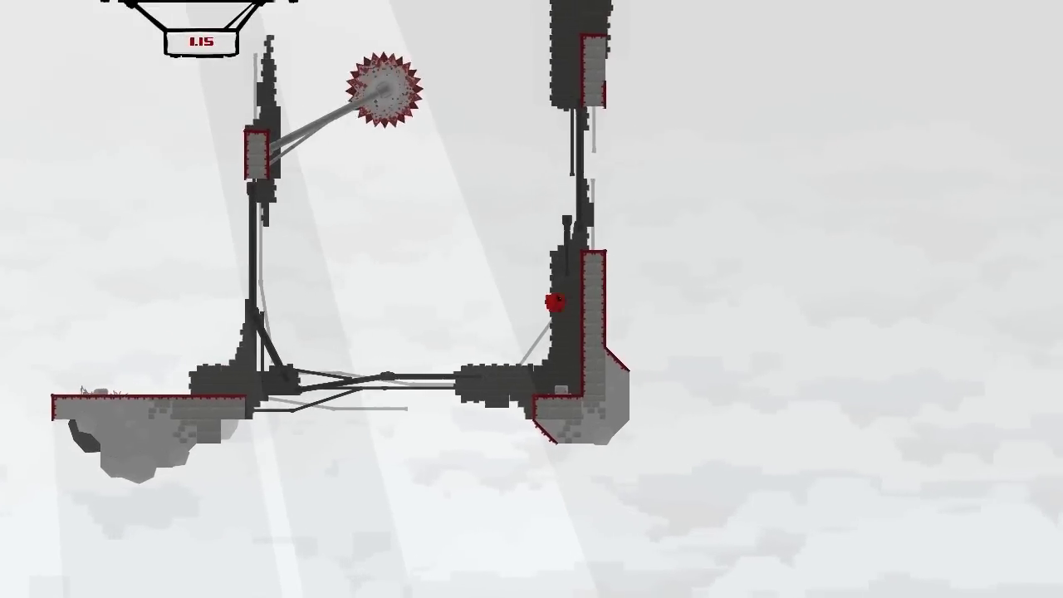
key("space")
key("Left")
key("space")
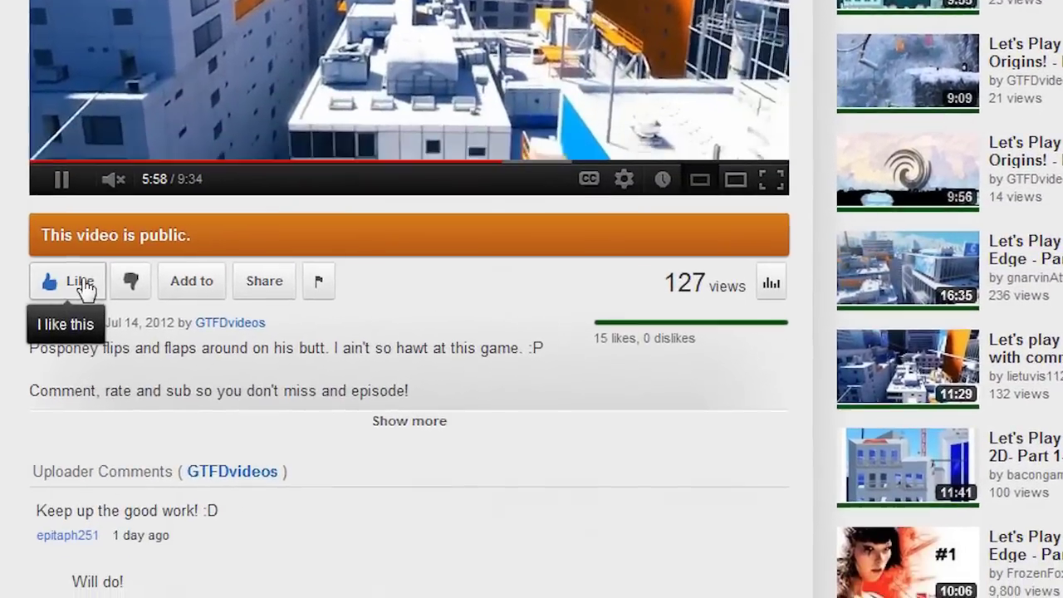
Step: Like the Mirror's Edge video and share its link to Facebook
left_click(83, 286)
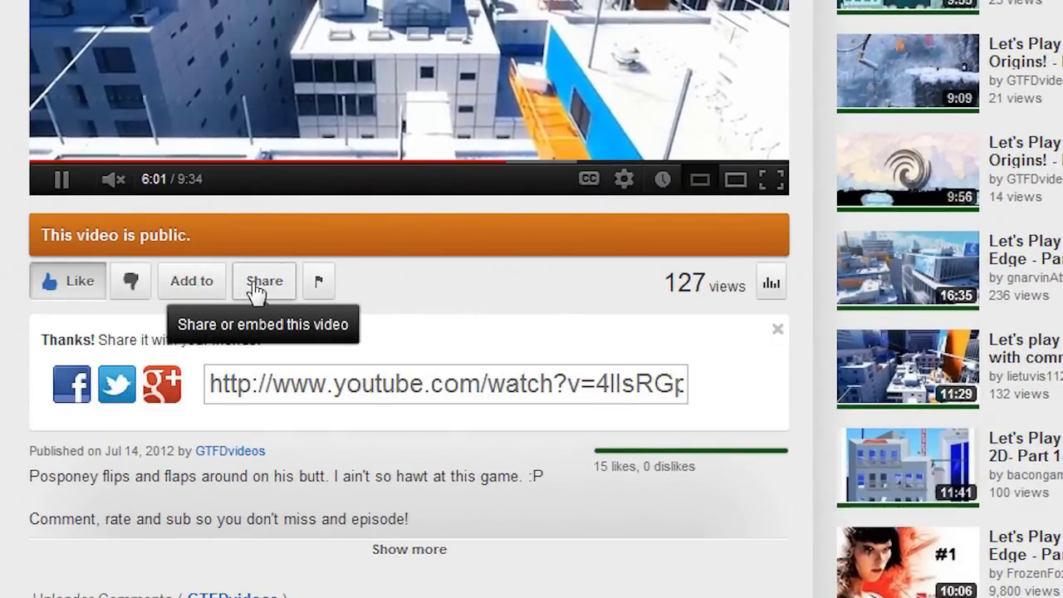
left_click(72, 384)
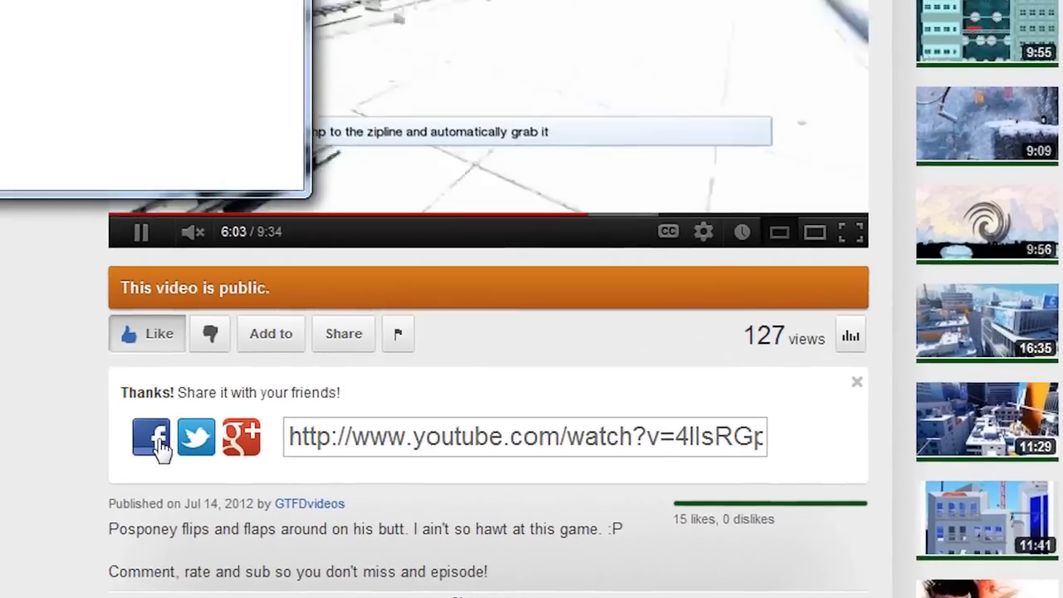